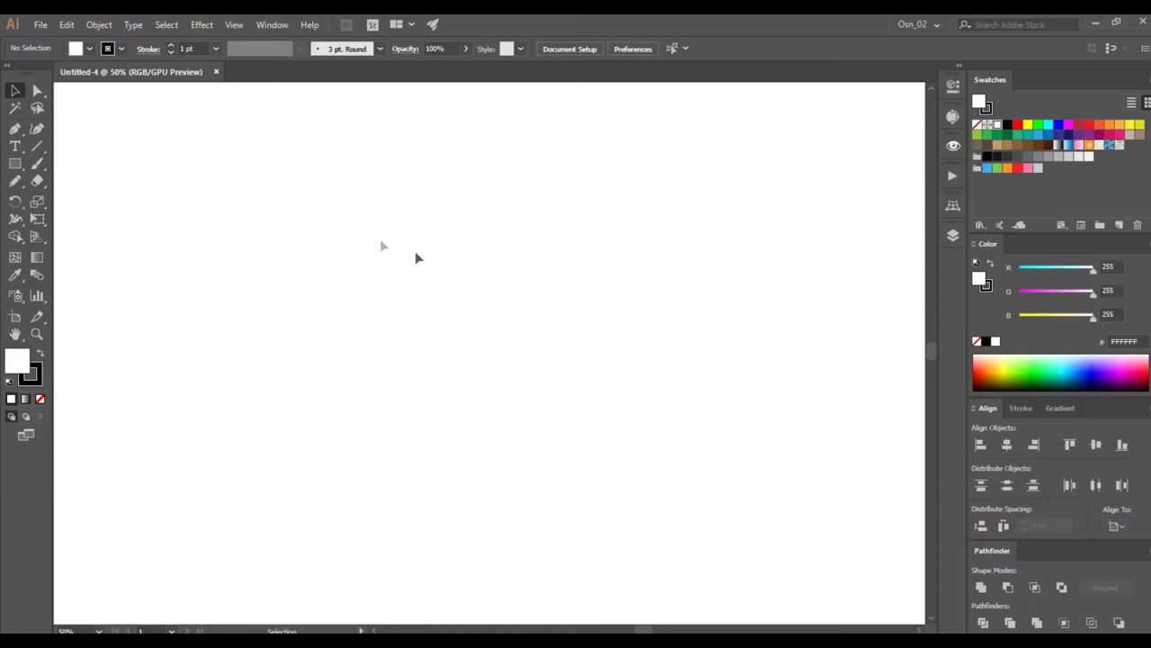
Draw a large body rectangle, a tall thin spout rectangle and a small rectangle to the left.
click(16, 164)
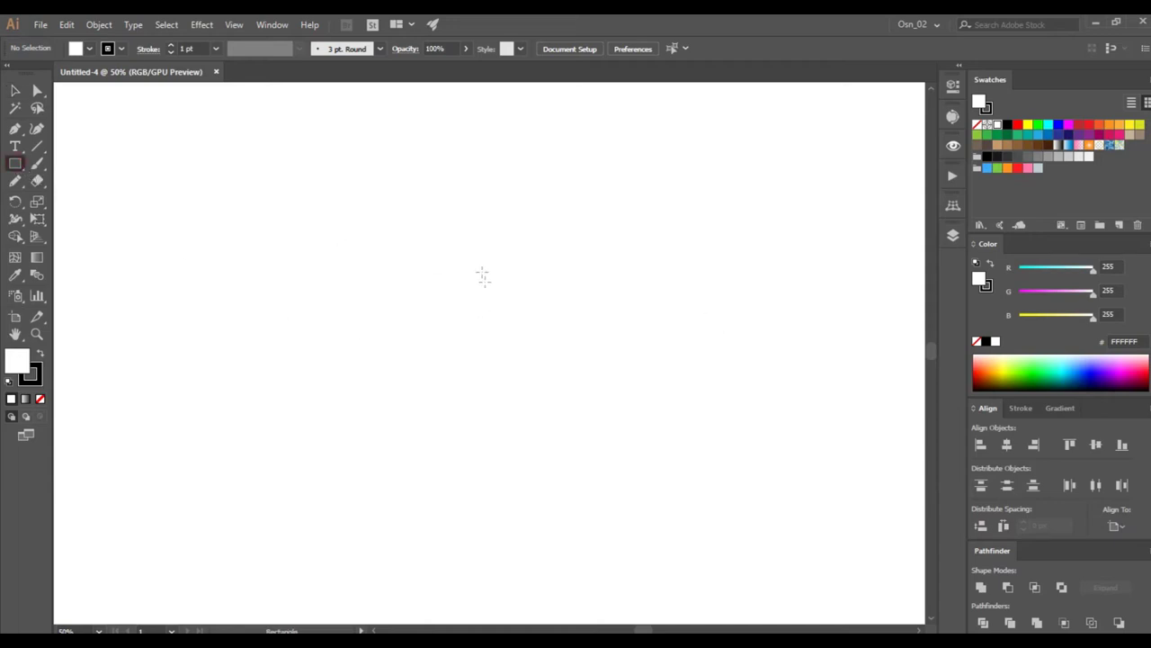
drag(468, 227, 646, 549)
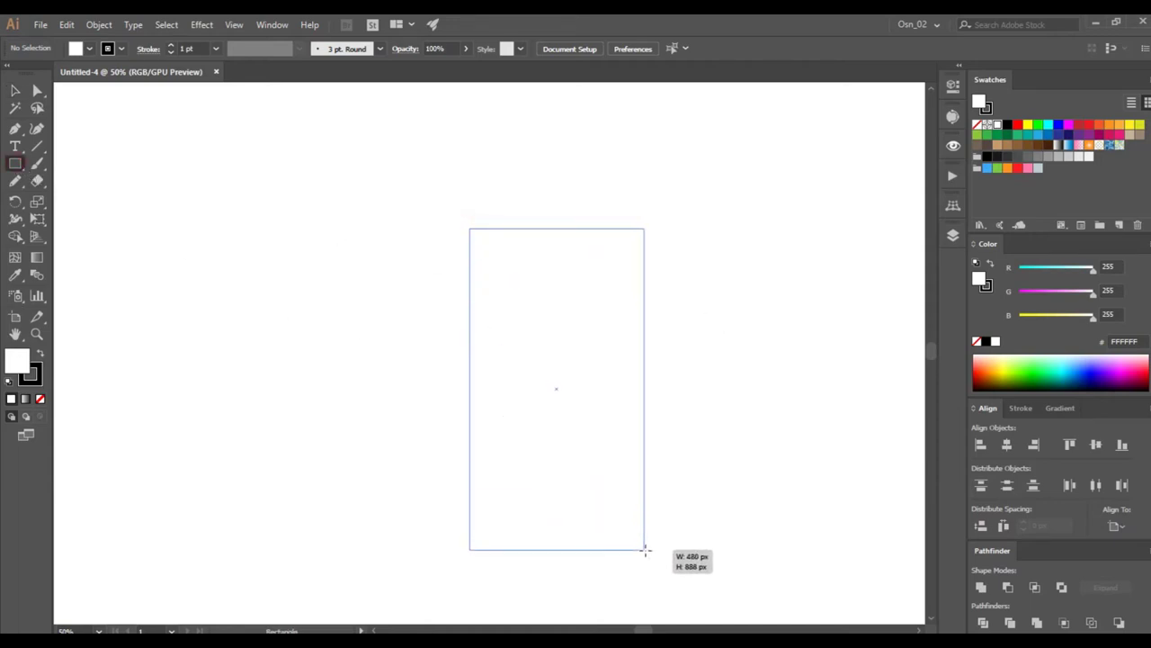
drag(289, 215, 322, 538)
drag(143, 227, 193, 264)
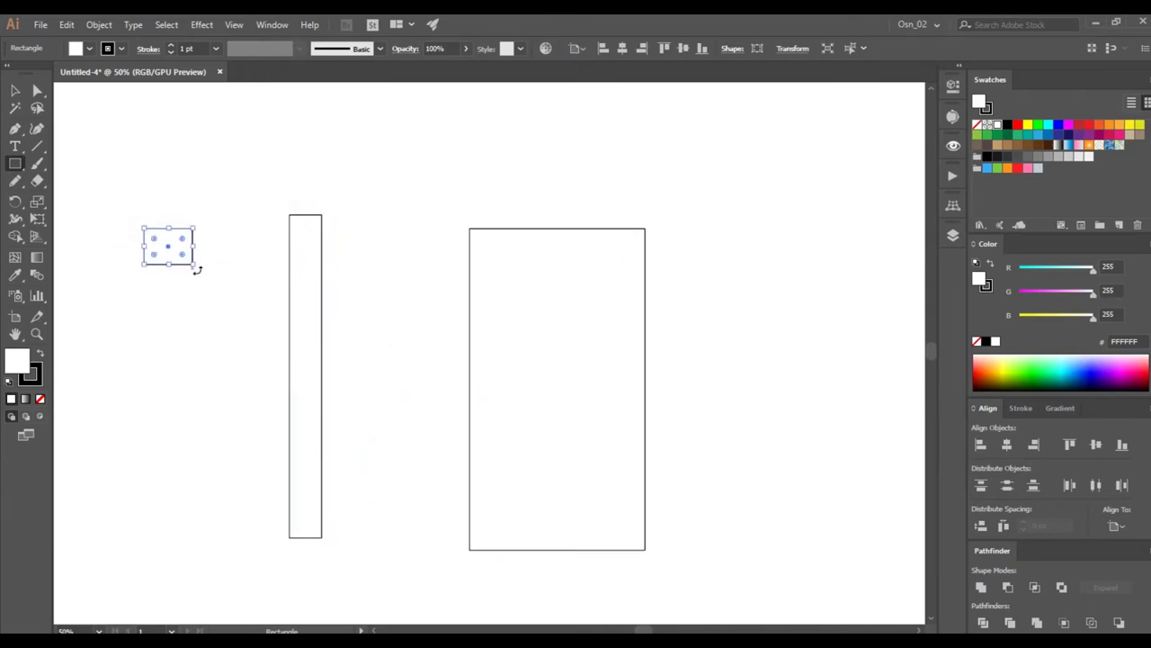
Taper the large rectangle into a top-narrowed trapezoid with Perspective Distort and widen it.
click(14, 92)
click(480, 351)
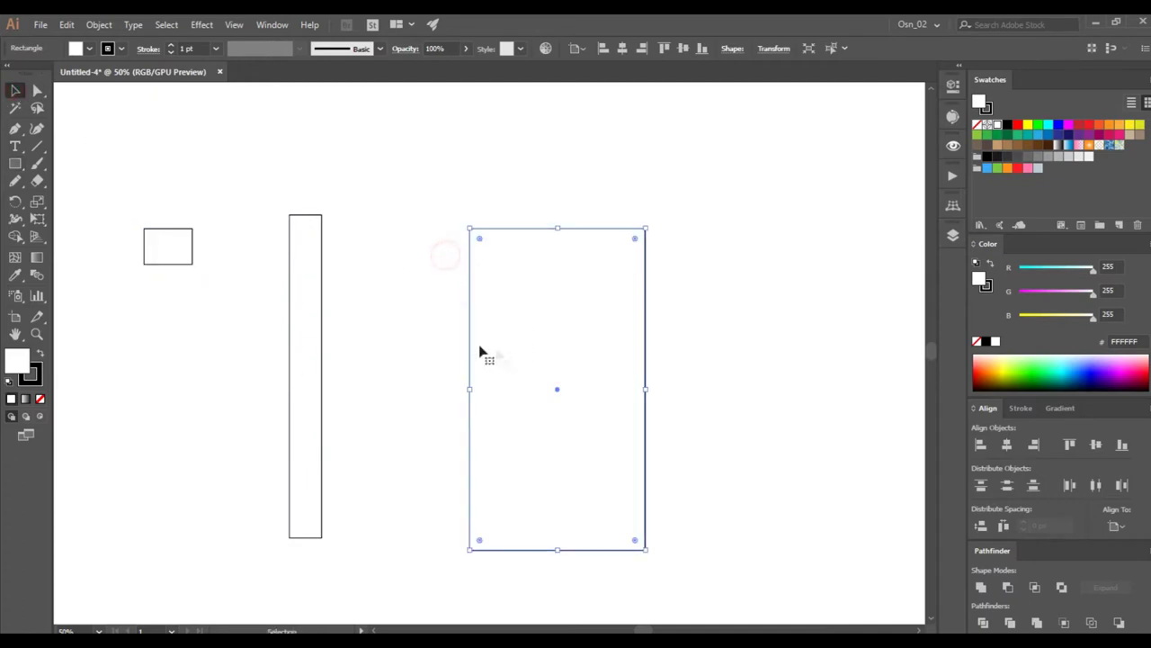
click(37, 220)
click(90, 235)
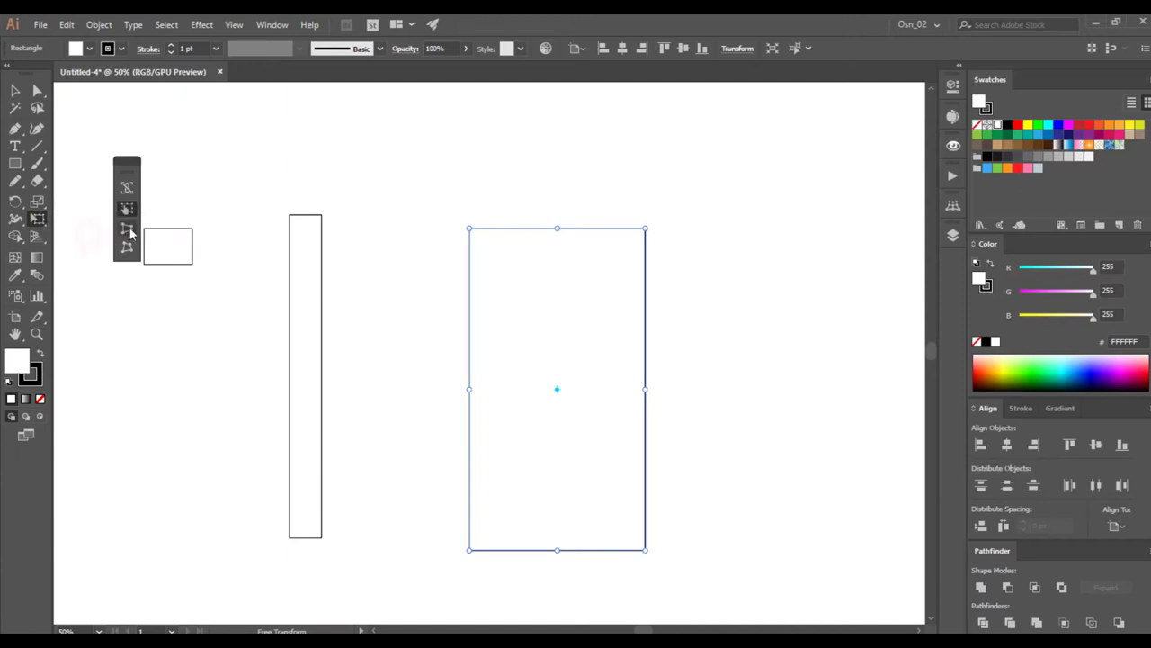
drag(469, 231, 508, 236)
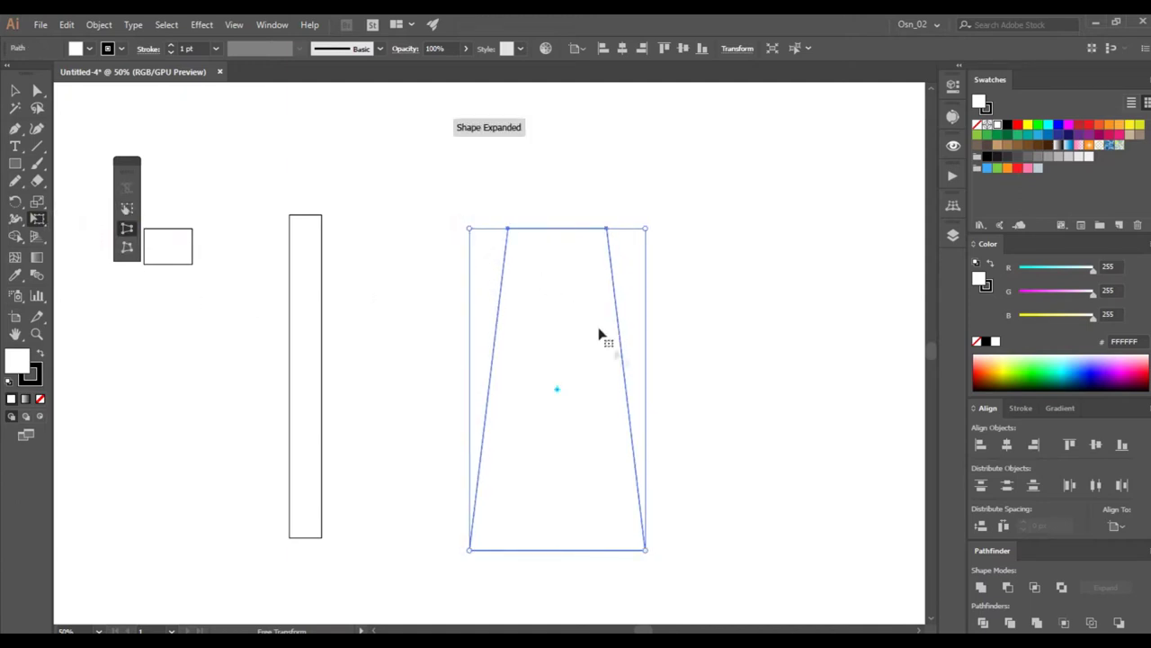
click(18, 91)
drag(645, 388, 700, 405)
click(404, 279)
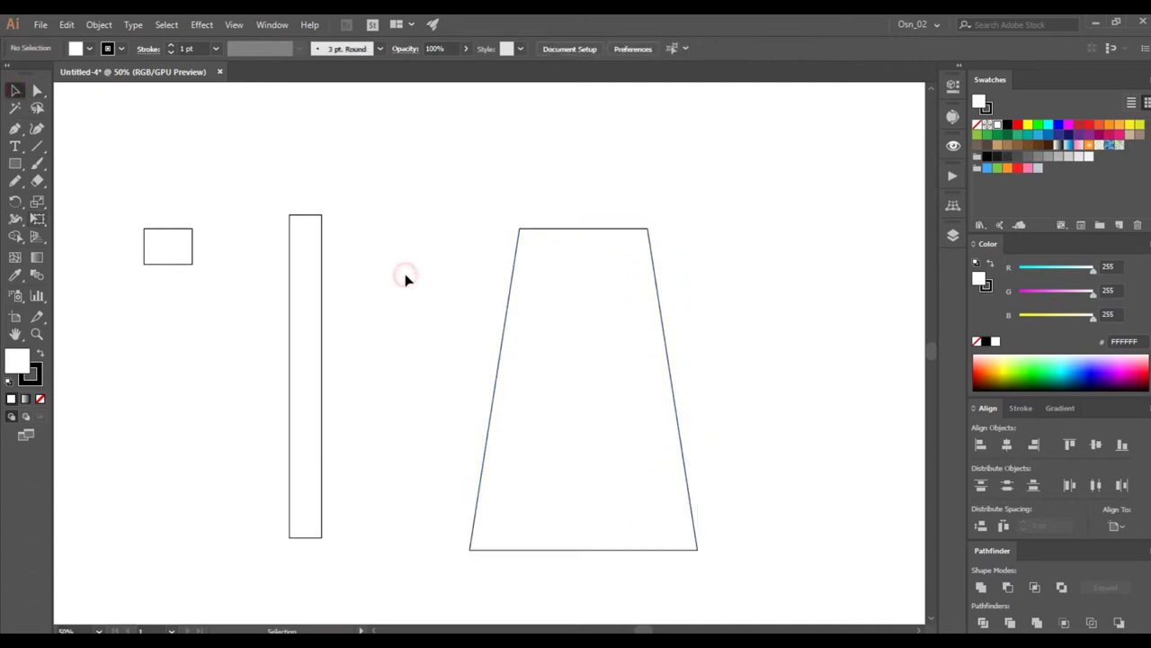
Shorten the thin rectangle and tilt it against the body's left side.
click(322, 306)
mouse_move(325, 214)
mouse_down()
mouse_move(311, 221)
mouse_move(311, 322)
mouse_move(467, 297)
mouse_move(493, 216)
mouse_move(442, 214)
mouse_up()
click(351, 301)
drag(479, 267, 438, 258)
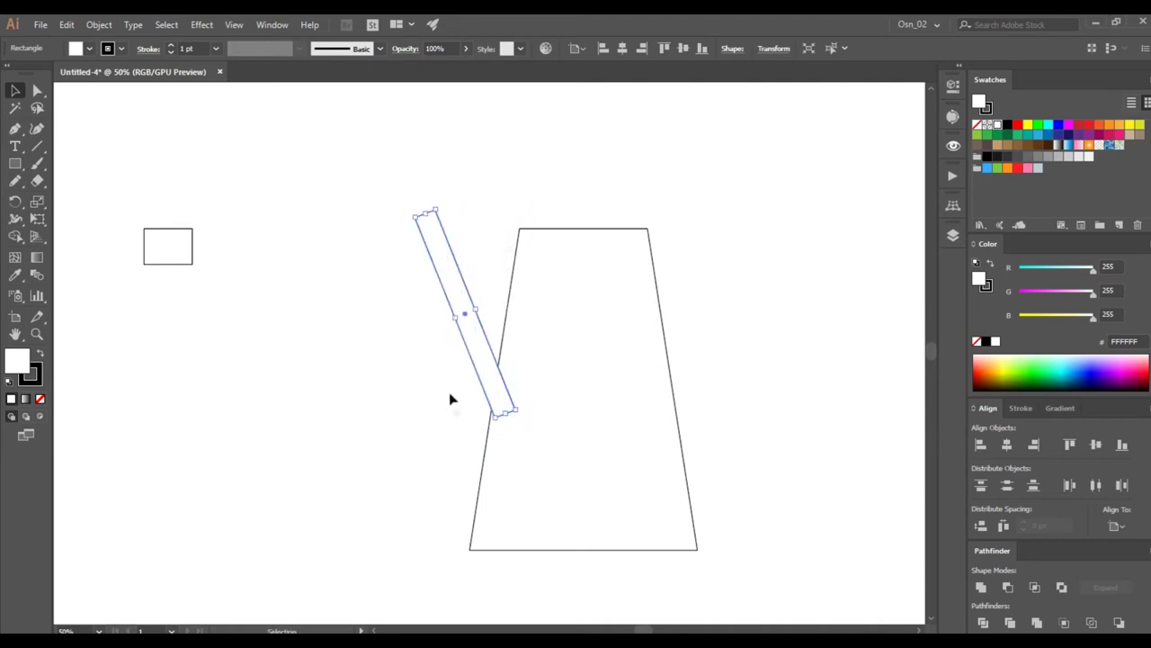
Merge the tilted spout into the body with the Shape Builder tool.
drag(446, 378, 565, 452)
click(15, 235)
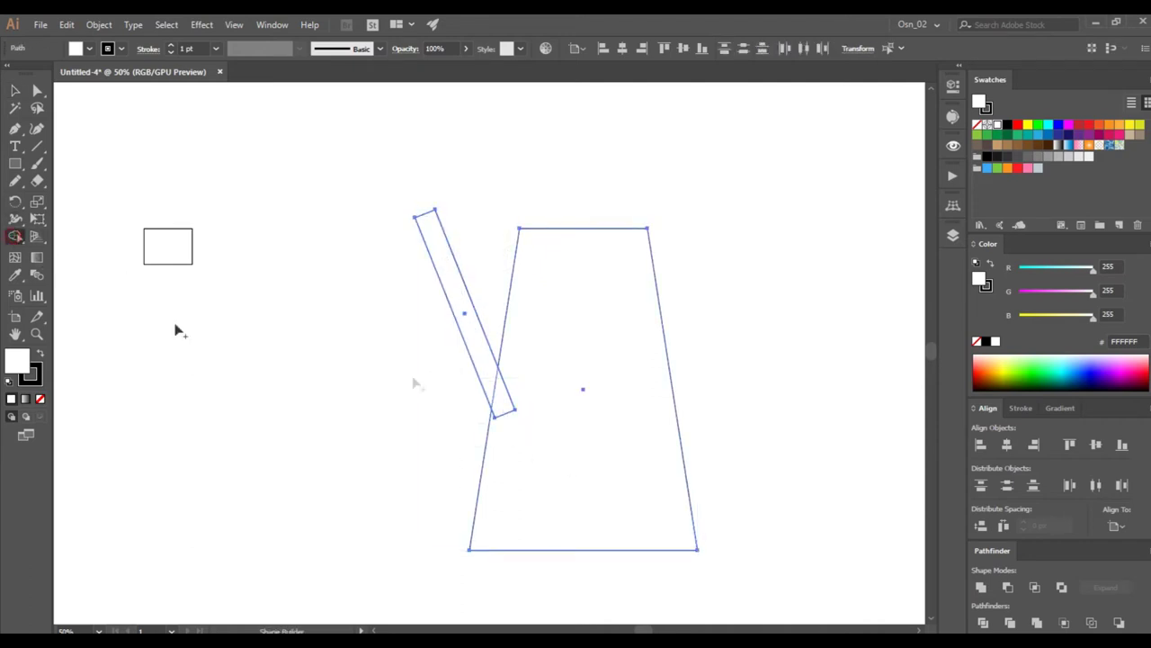
drag(502, 402, 540, 368)
Move the small rectangle up near the spout.
click(15, 90)
click(205, 191)
drag(159, 255, 344, 346)
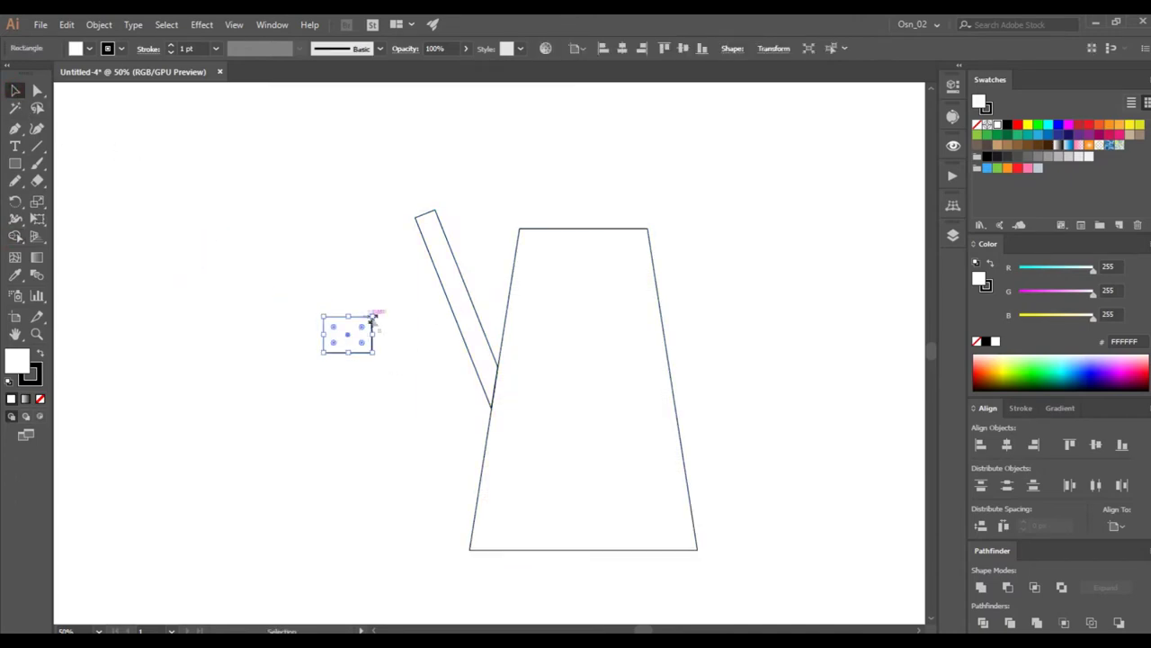
Enlarge the small rectangle and distort it into a wide-topped trapezoid with rounded corners.
scroll(357, 334, up, 3)
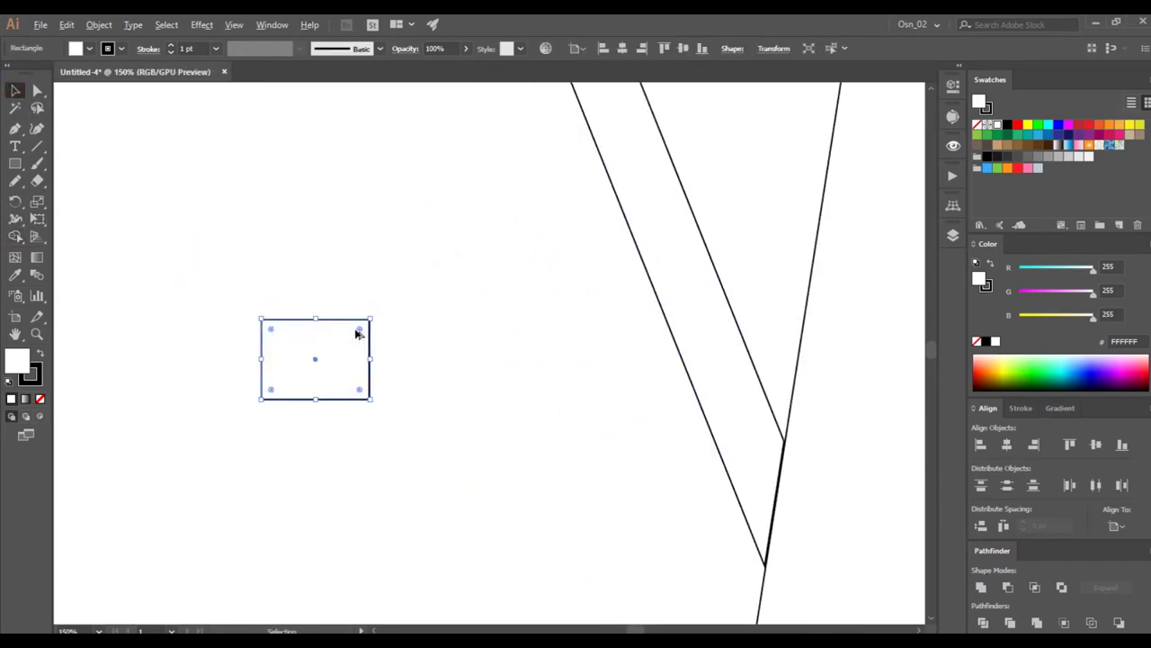
drag(368, 318, 426, 278)
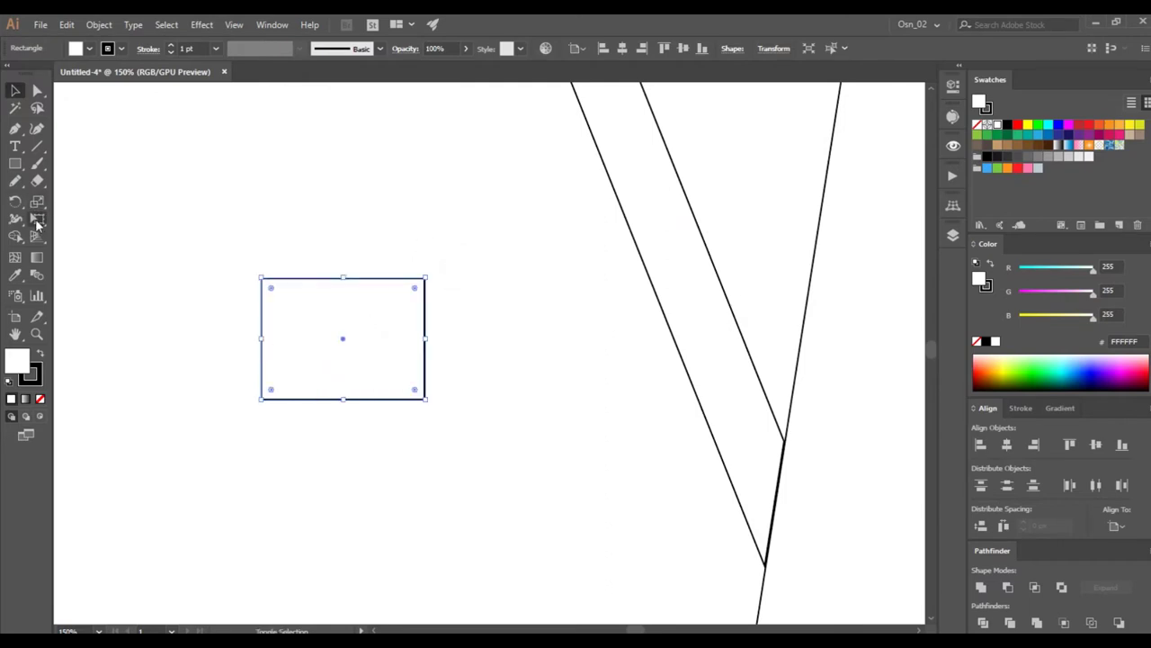
click(37, 222)
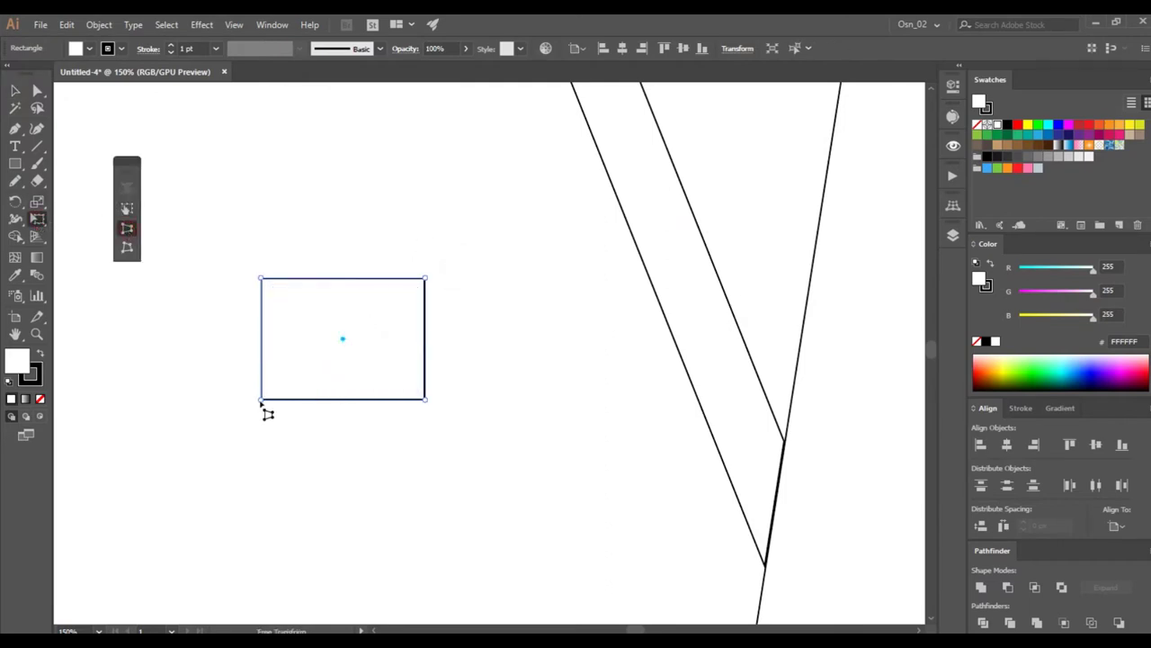
drag(261, 400, 310, 398)
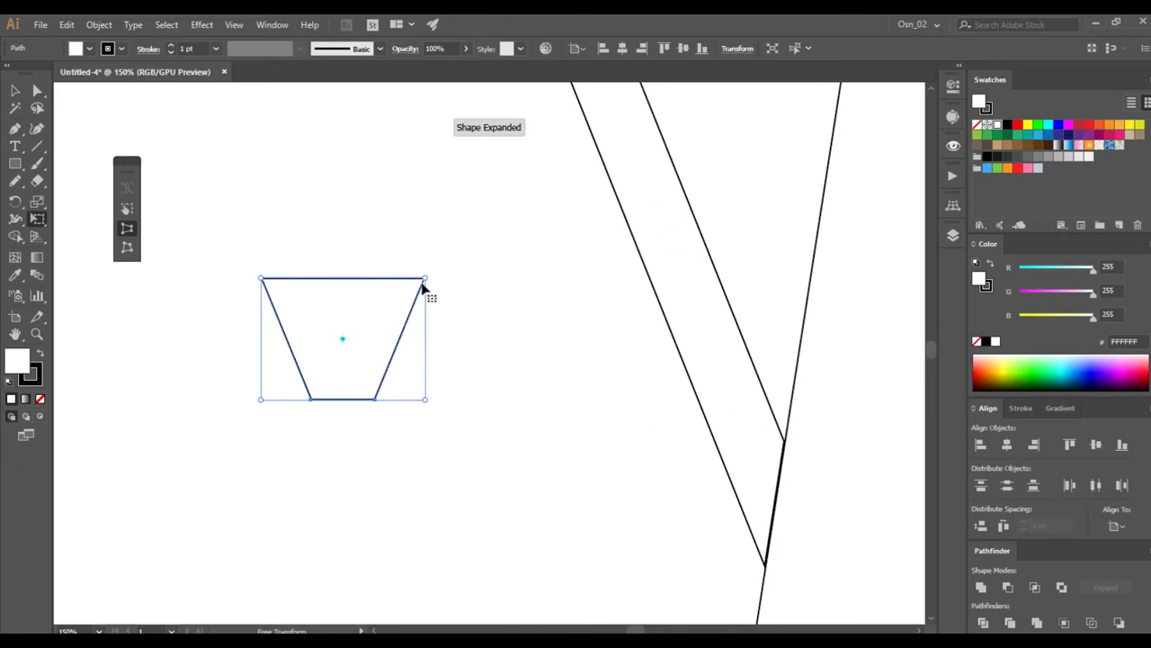
drag(427, 279, 526, 308)
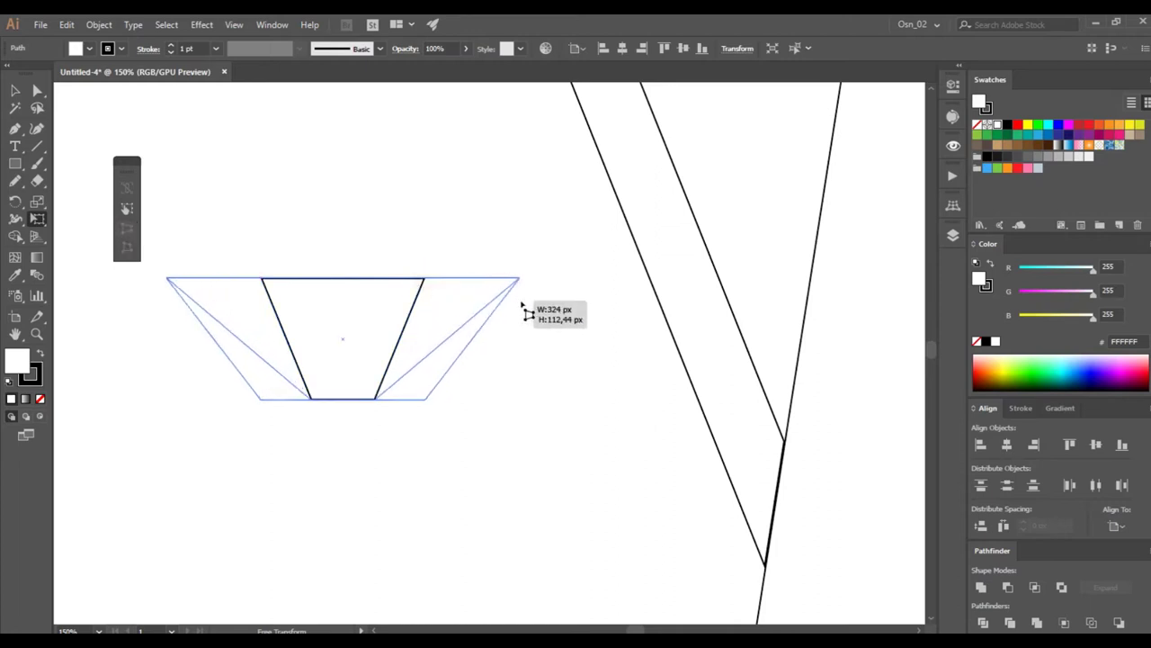
click(32, 91)
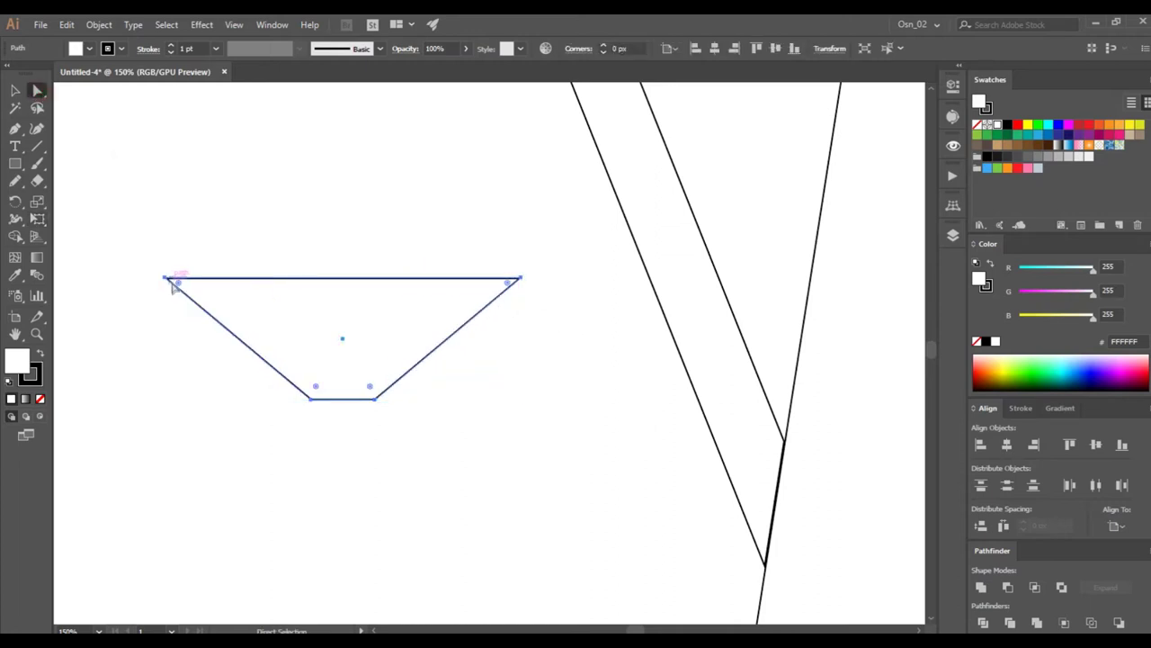
drag(179, 286, 205, 304)
click(321, 228)
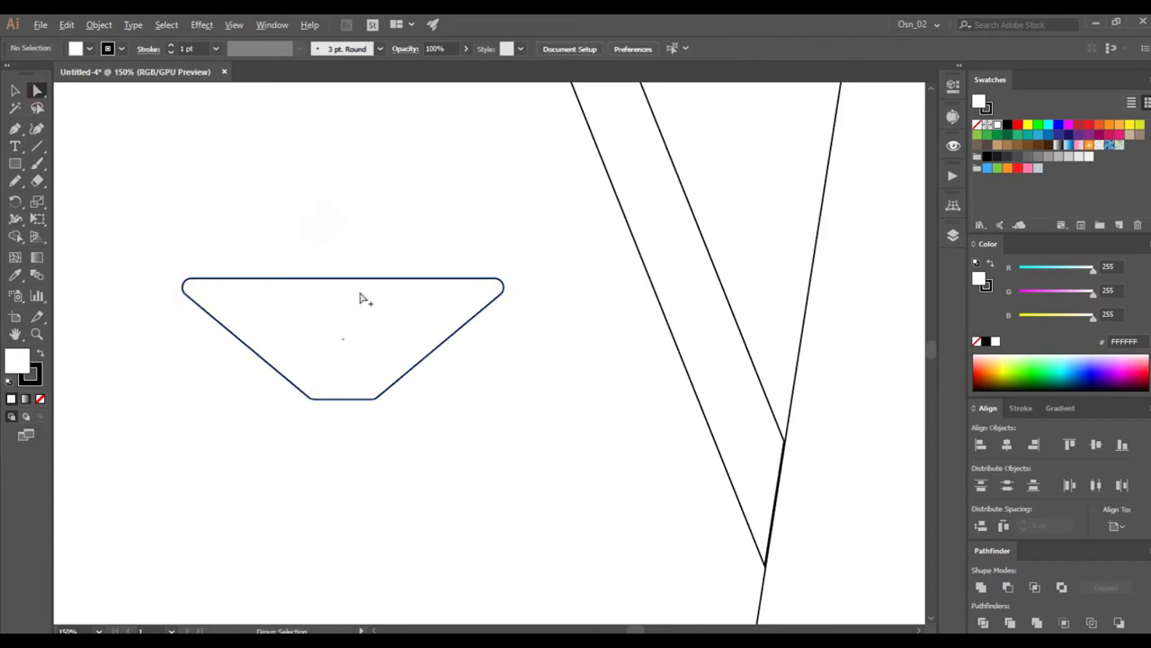
Move the funnel shape up onto the tip of the spout.
key(ctrl+1)
scroll(399, 350, up, 3)
drag(384, 385, 477, 161)
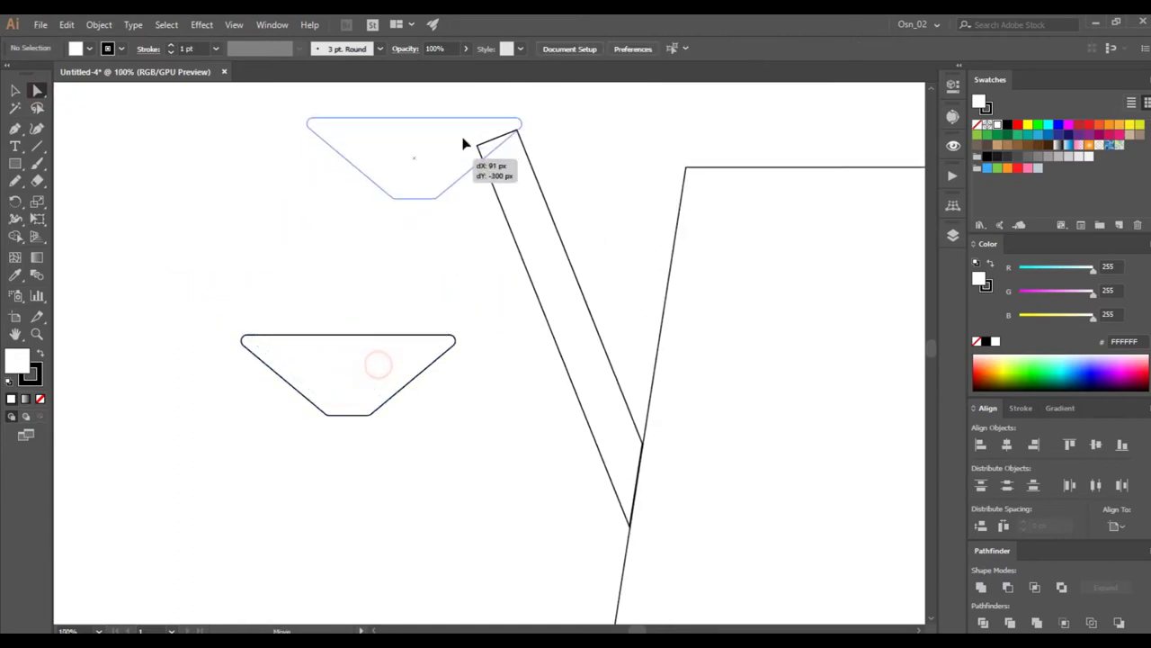
scroll(488, 297, up, 10)
mouse_move(490, 334)
mouse_down()
mouse_move(517, 306)
mouse_move(532, 309)
mouse_up()
Rotate the nozzle about 25° to follow the spout and tweak its top-right corner.
click(13, 90)
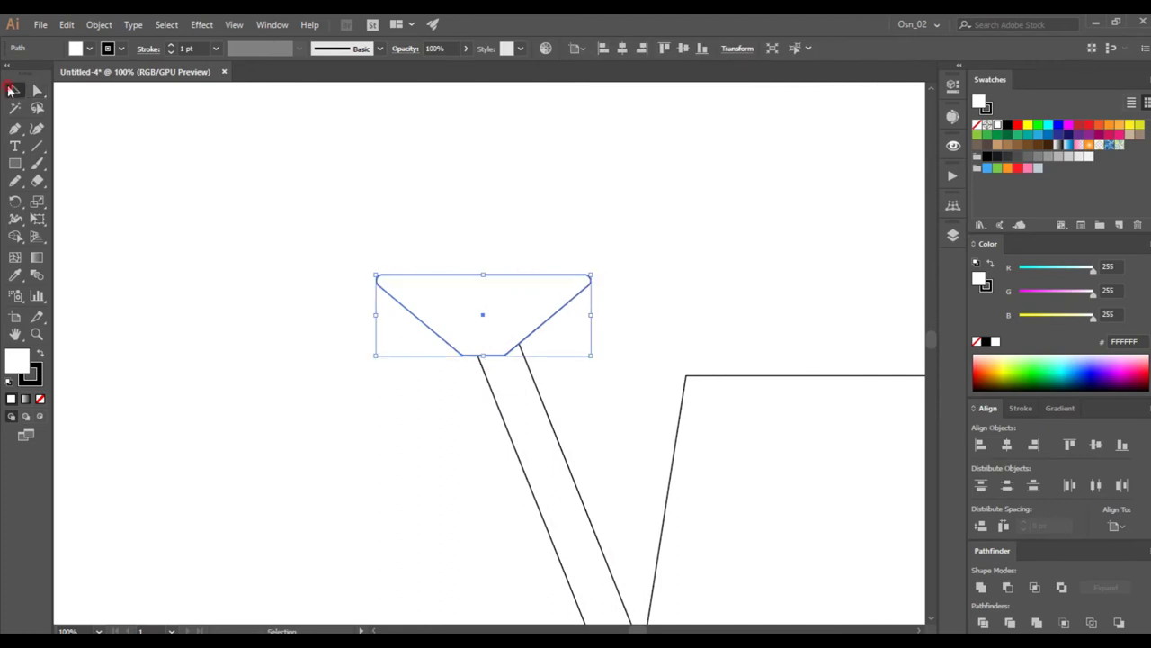
click(90, 146)
click(535, 308)
mouse_move(599, 268)
mouse_down()
mouse_move(564, 229)
mouse_move(572, 233)
mouse_up()
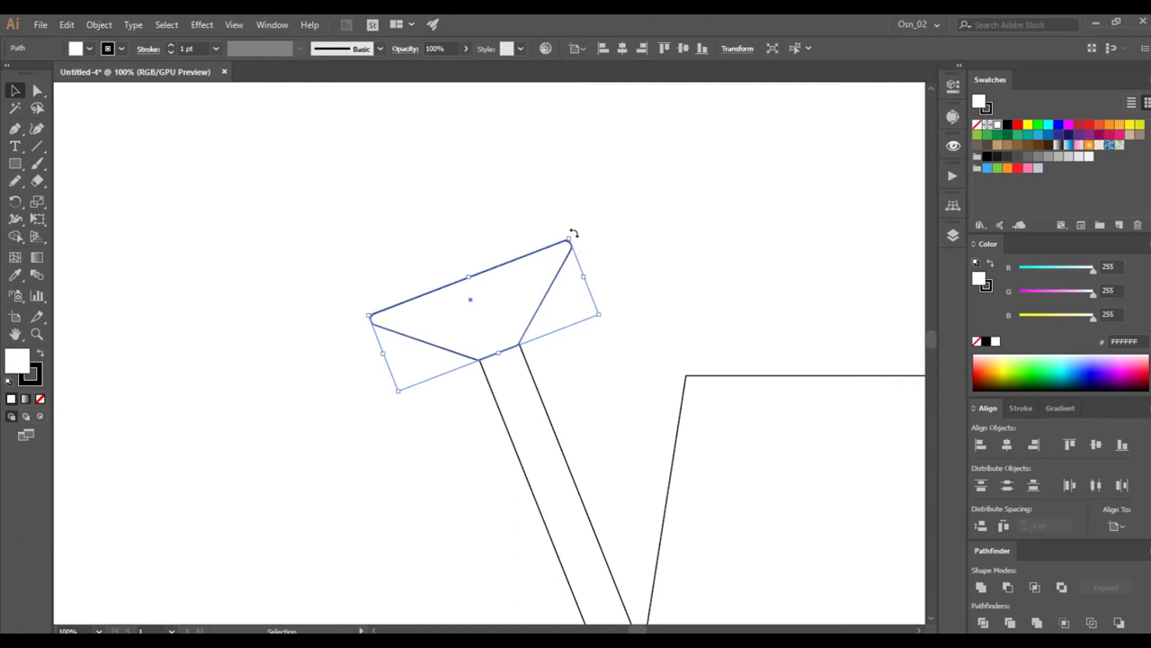
click(573, 396)
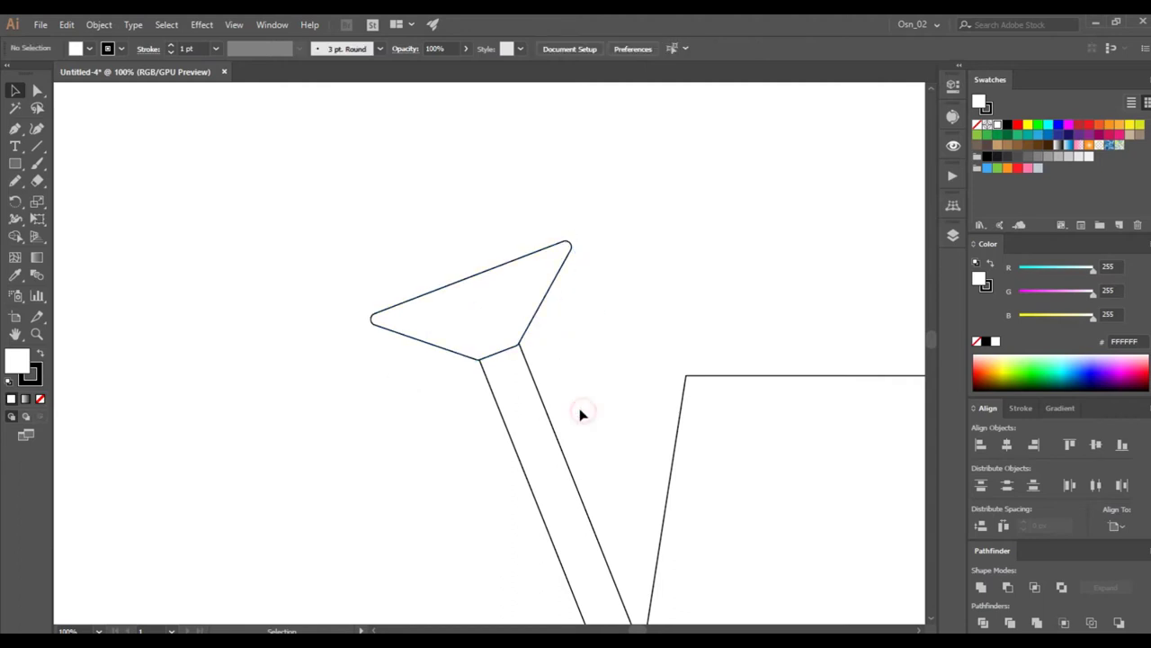
click(512, 302)
drag(570, 236, 578, 235)
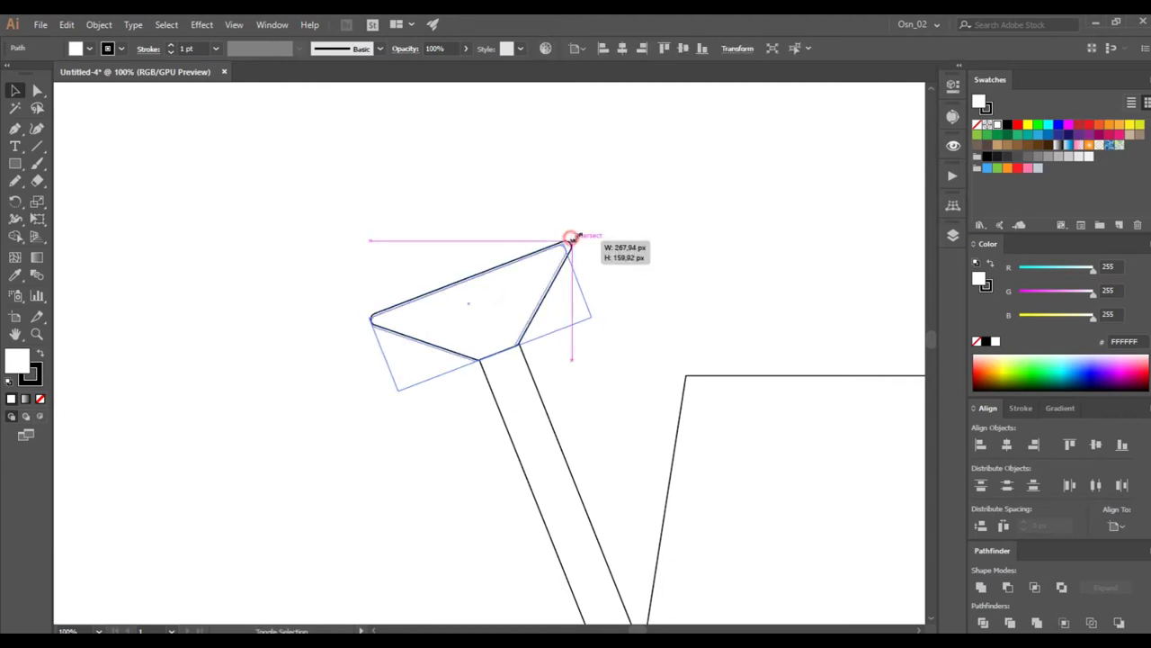
click(621, 357)
key(ctrl+minus)
key(ctrl+minus)
scroll(591, 346, down, 1)
scroll(586, 364, right, 2)
scroll(587, 363, right, 3)
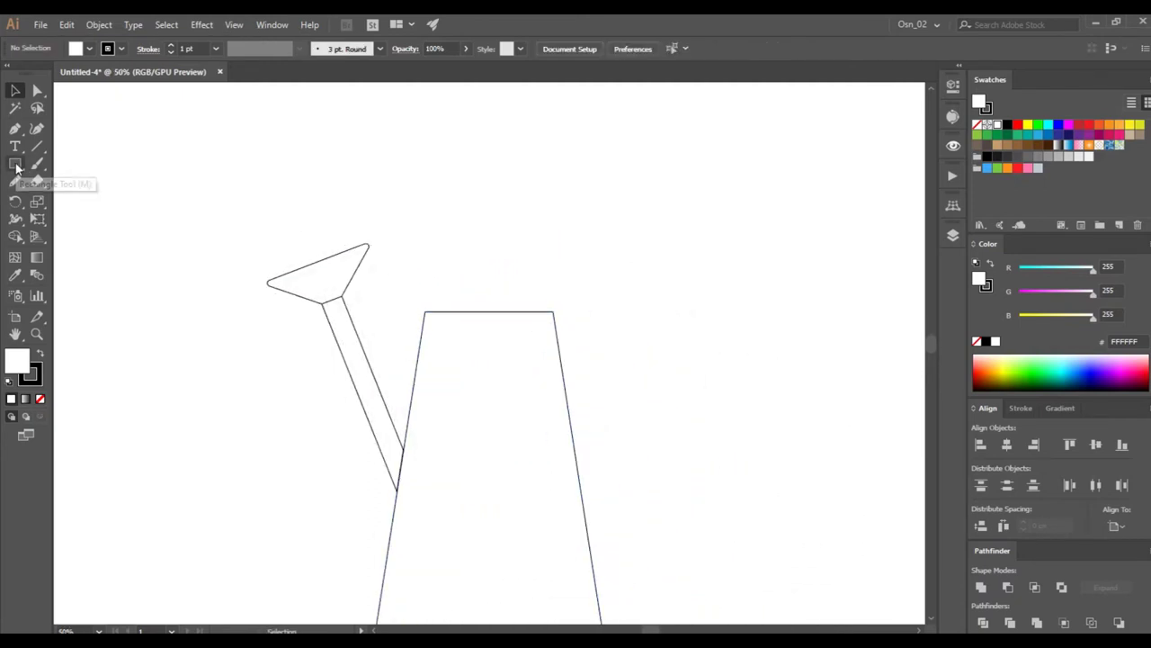
Pen-draw a five-point angular handle path over the body's upper right side.
click(15, 129)
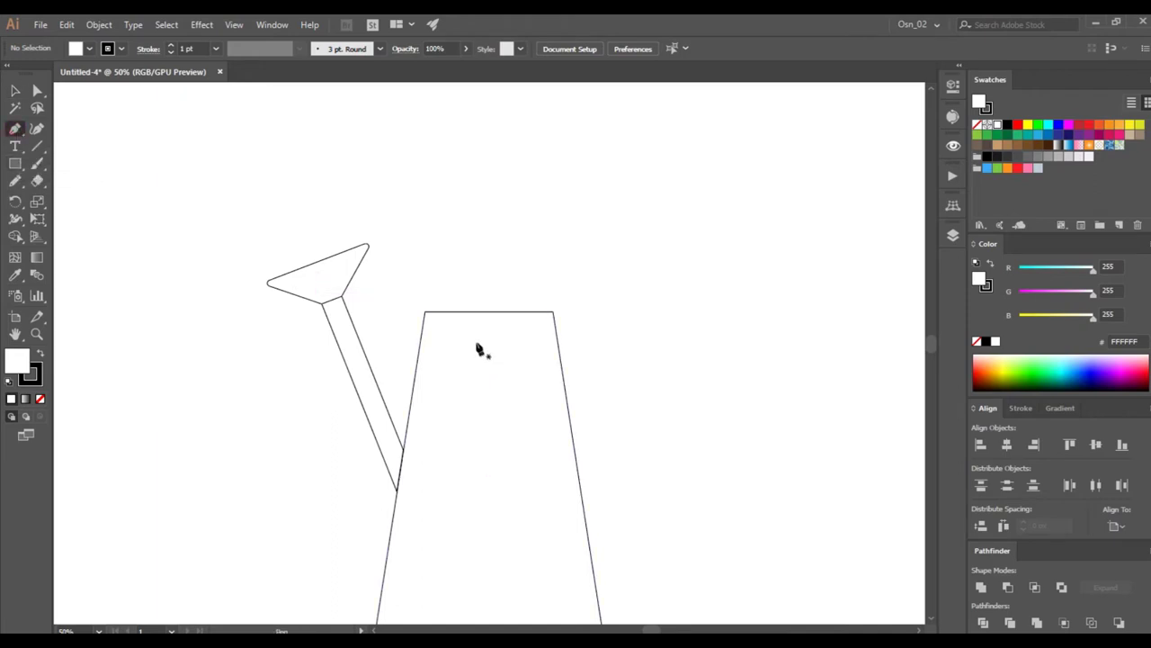
click(434, 328)
click(469, 266)
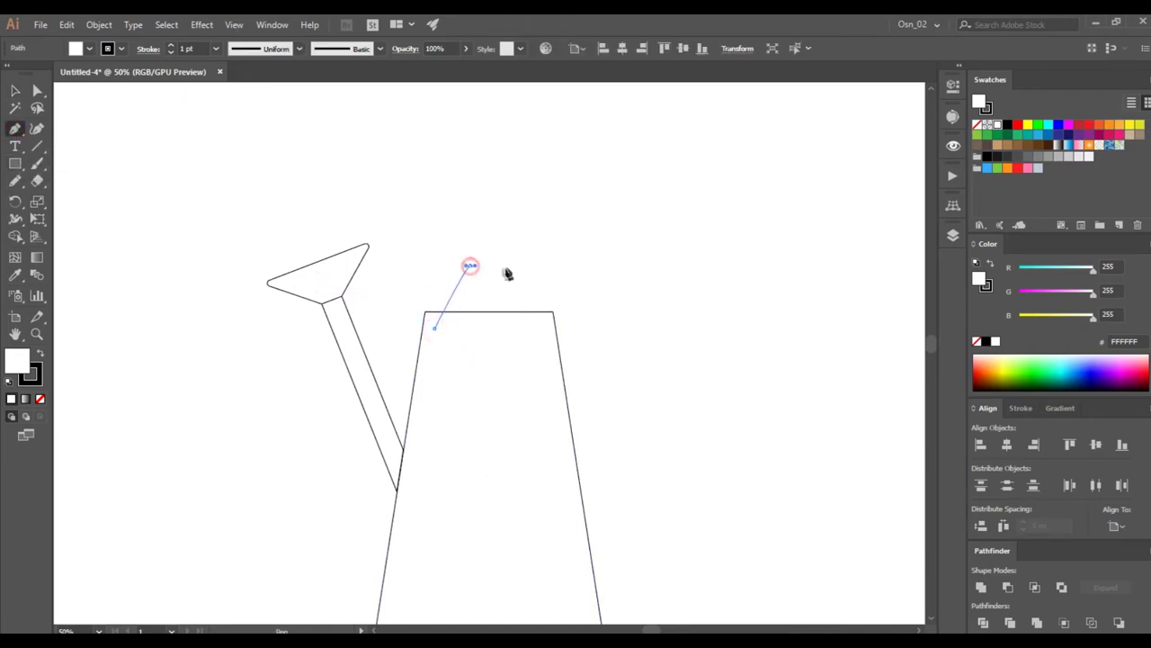
click(617, 288)
click(616, 491)
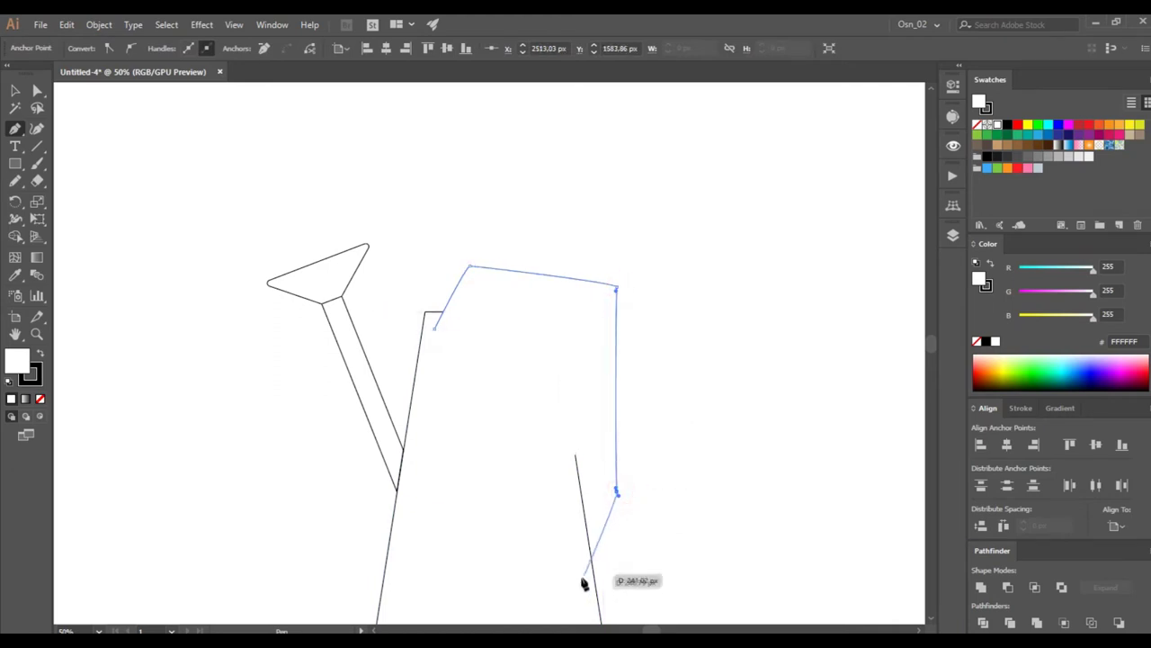
click(578, 585)
Select the whole handle path with the Selection tool.
scroll(580, 592, down, 2)
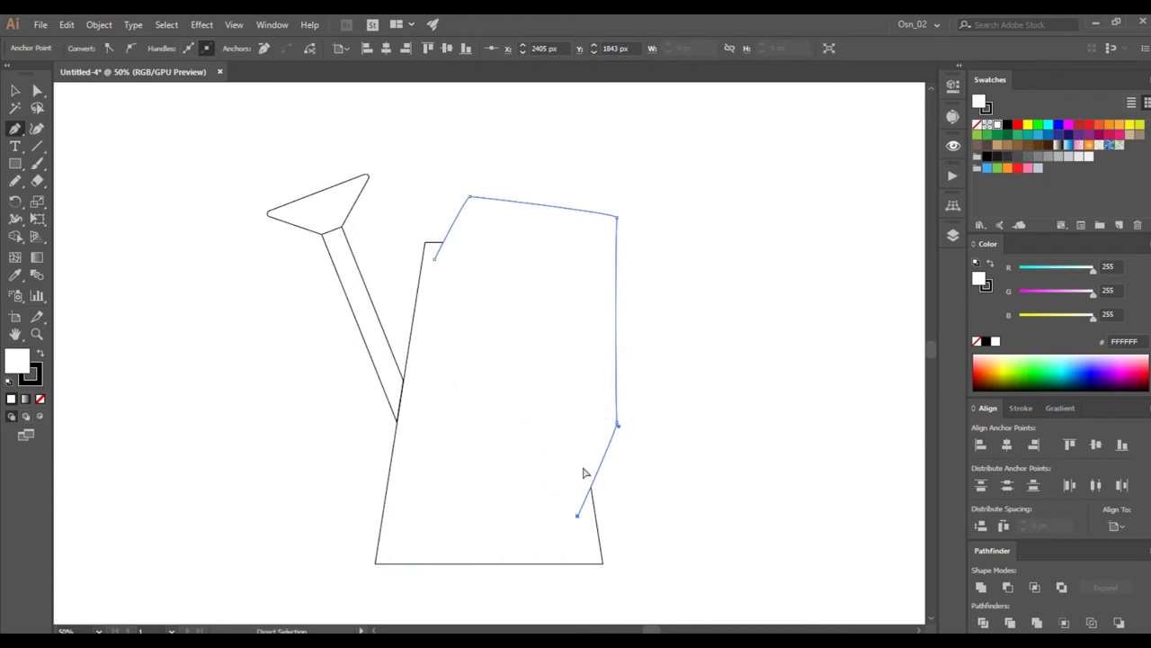
click(627, 500)
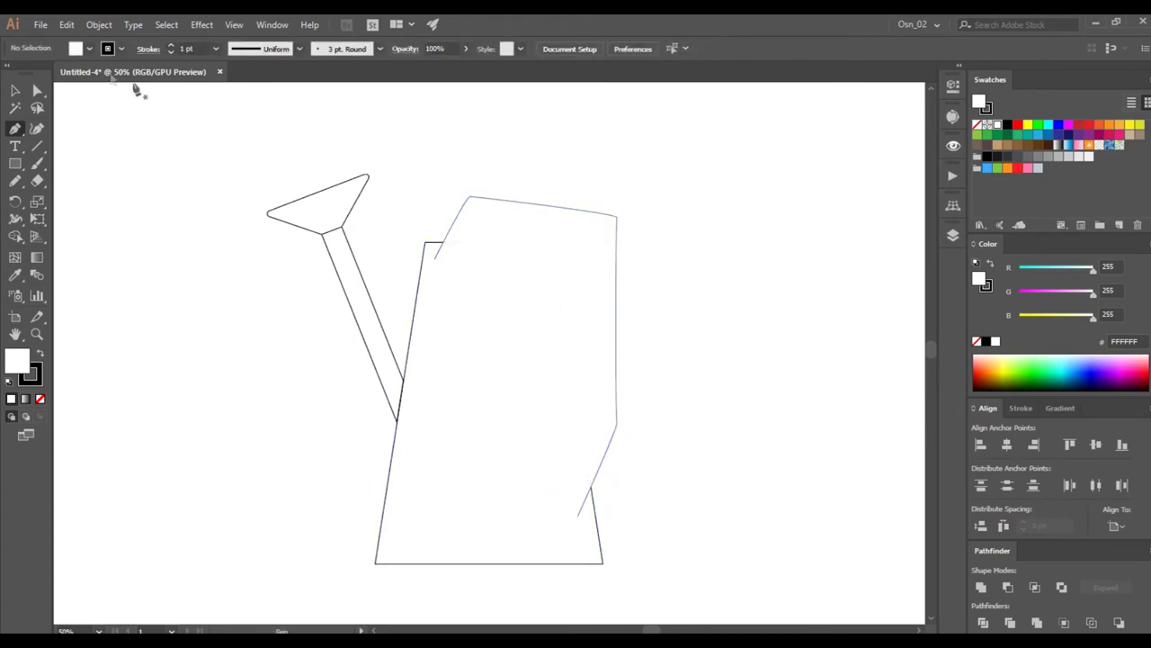
click(14, 90)
drag(566, 195, 598, 262)
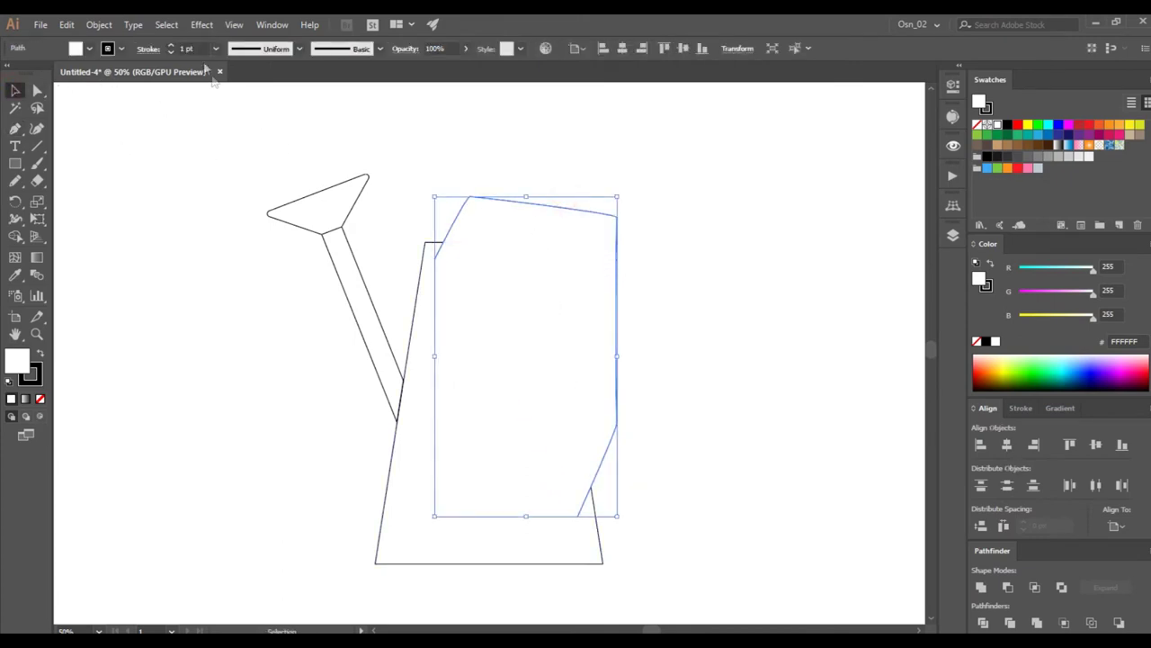
Give the handle path a 30 pt stroke weight and no fill.
click(205, 47)
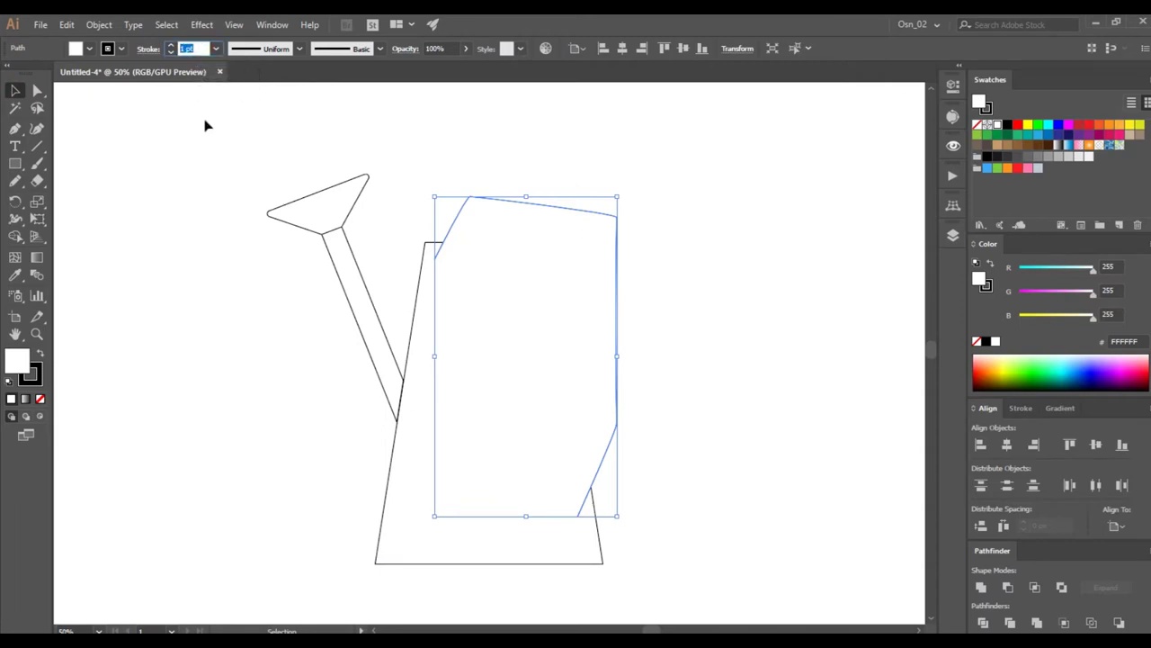
text(30)
key(Return)
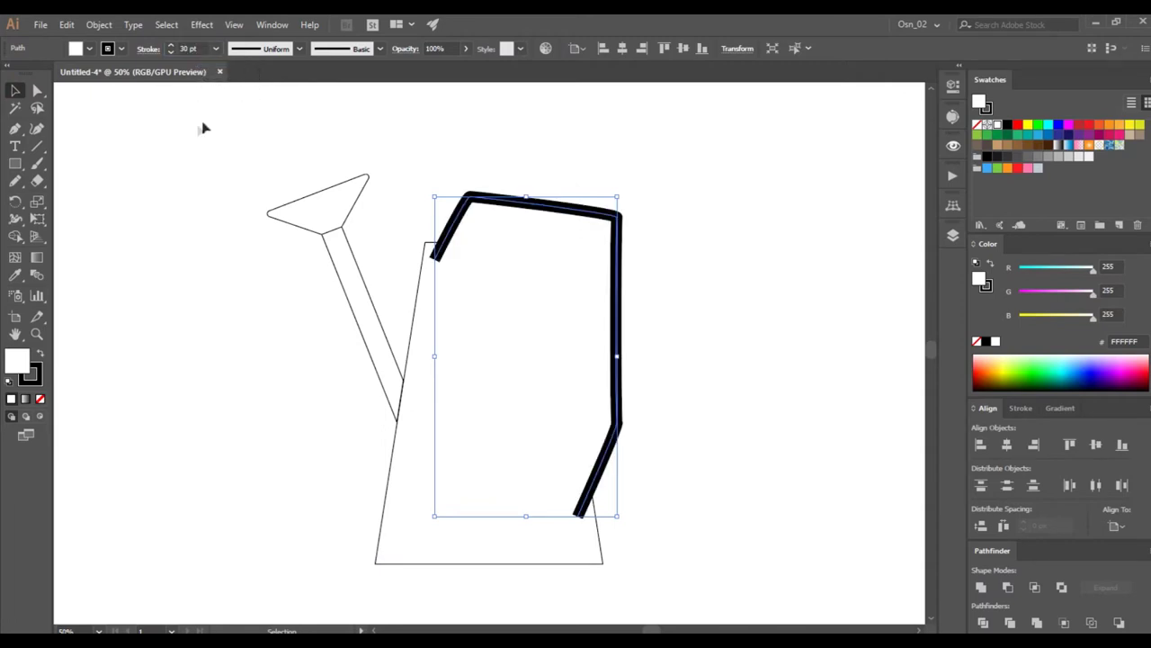
click(40, 399)
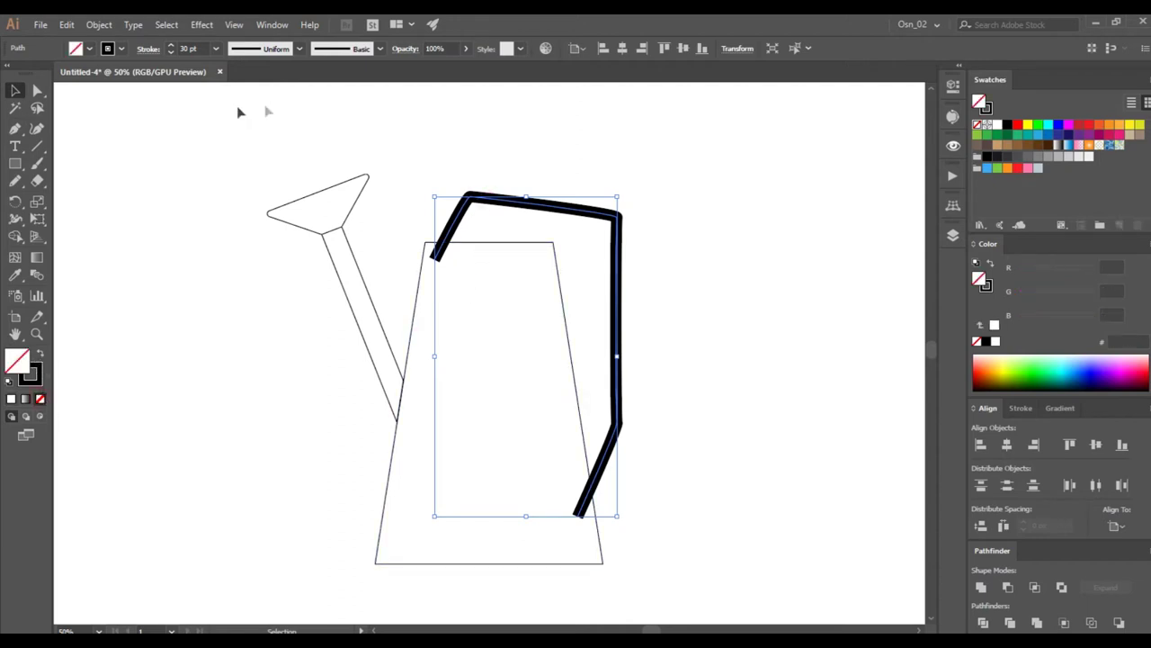
Select the handle's top corner anchors with Direct Selection.
click(34, 91)
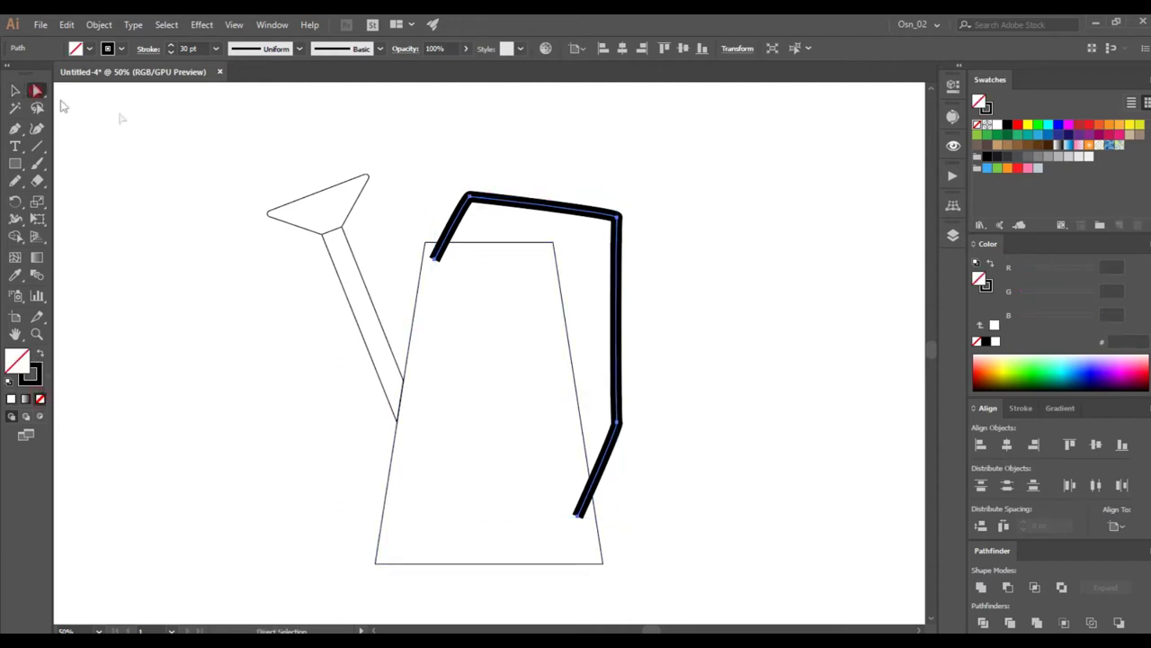
click(479, 200)
shift+click(618, 214)
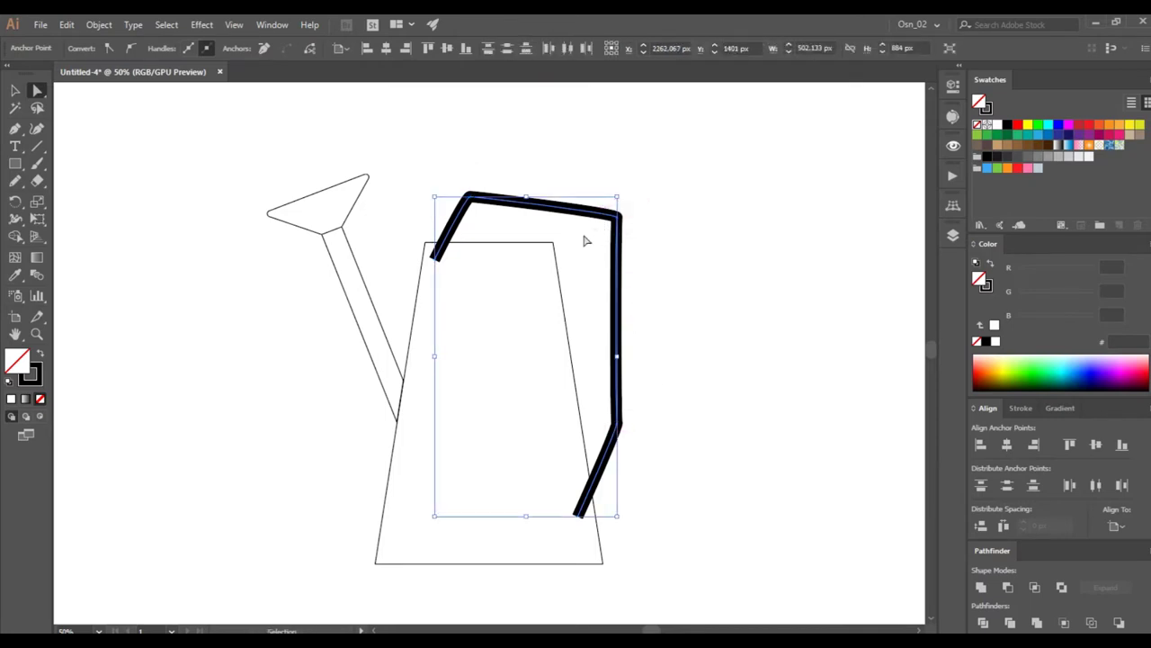
Round the handle's top-left corner into a smooth curve.
scroll(585, 237, up, 2)
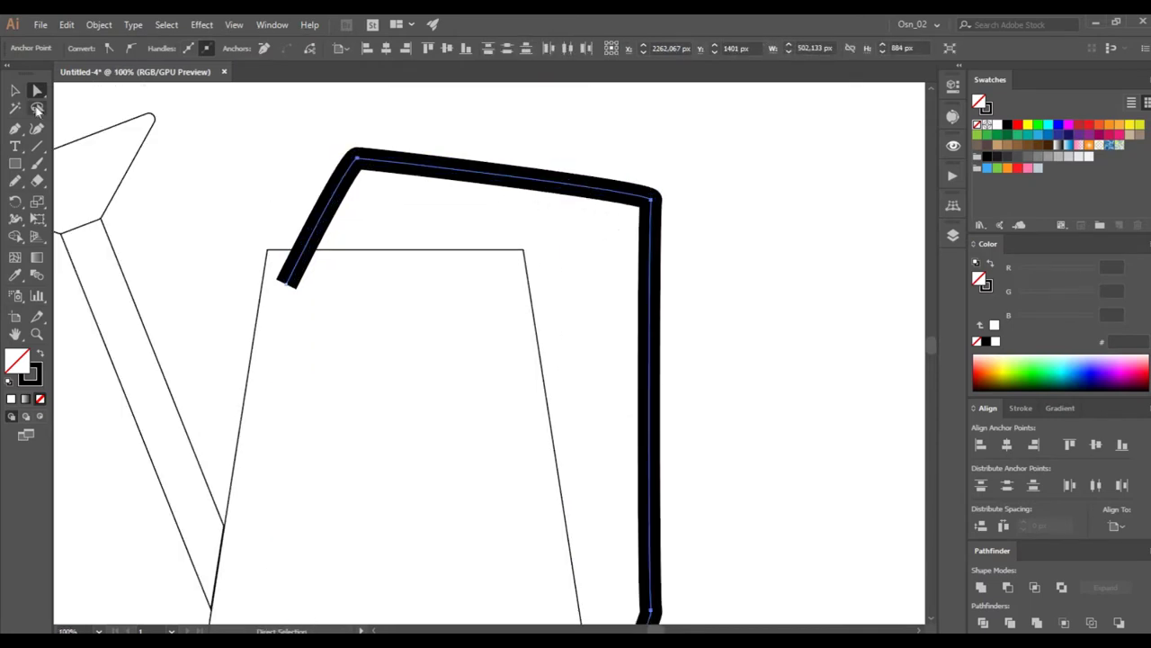
click(295, 136)
click(357, 160)
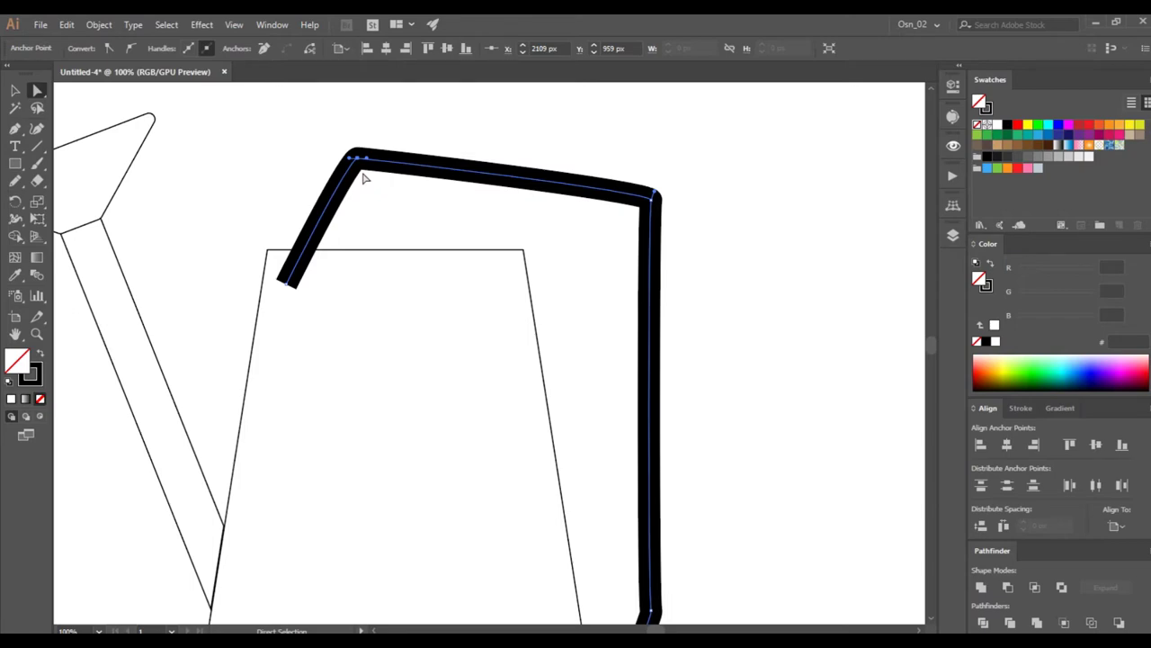
scroll(364, 178, down, 2)
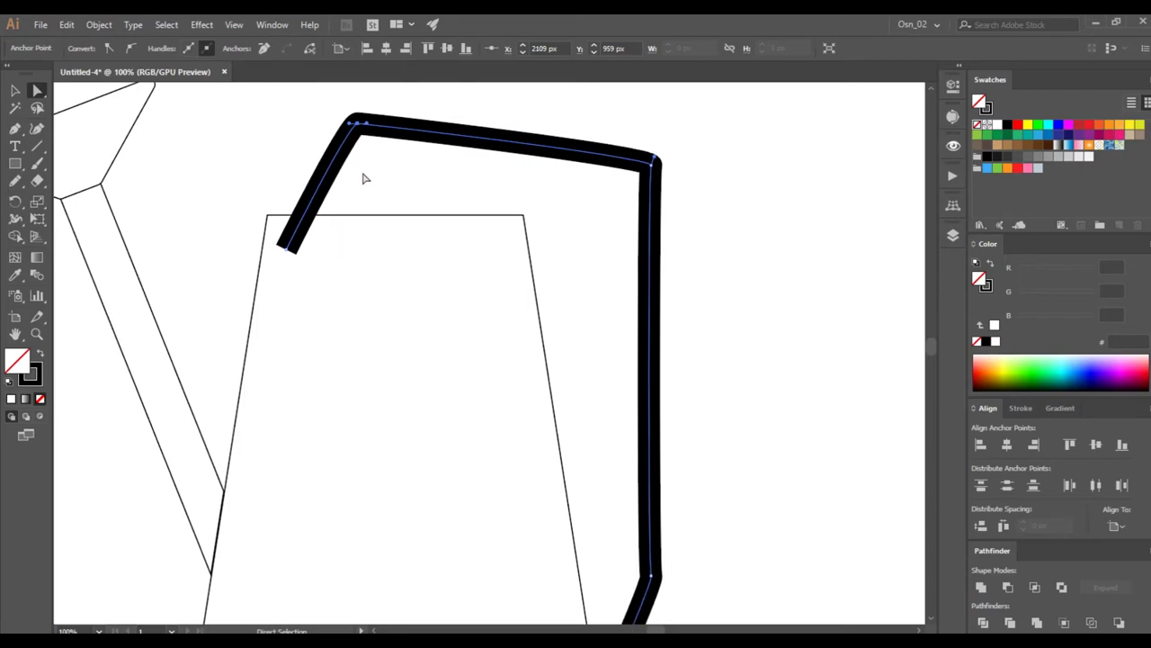
scroll(365, 178, down, 1)
scroll(364, 178, down, 1)
scroll(364, 178, up, 3)
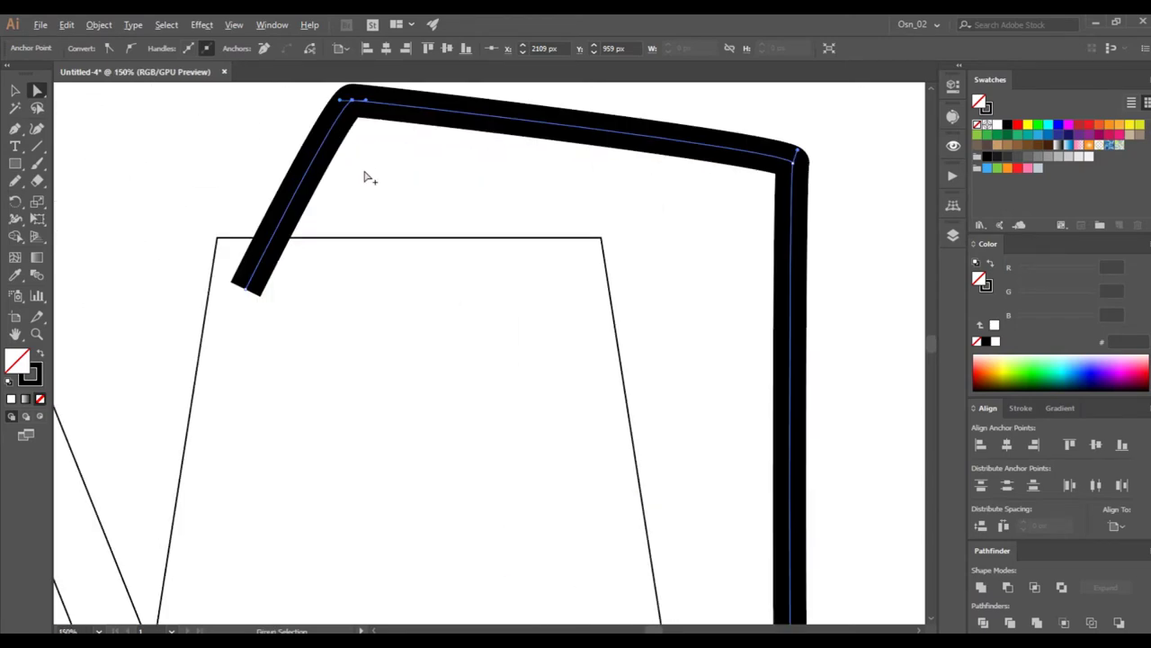
drag(370, 174, 434, 139)
drag(342, 180, 252, 236)
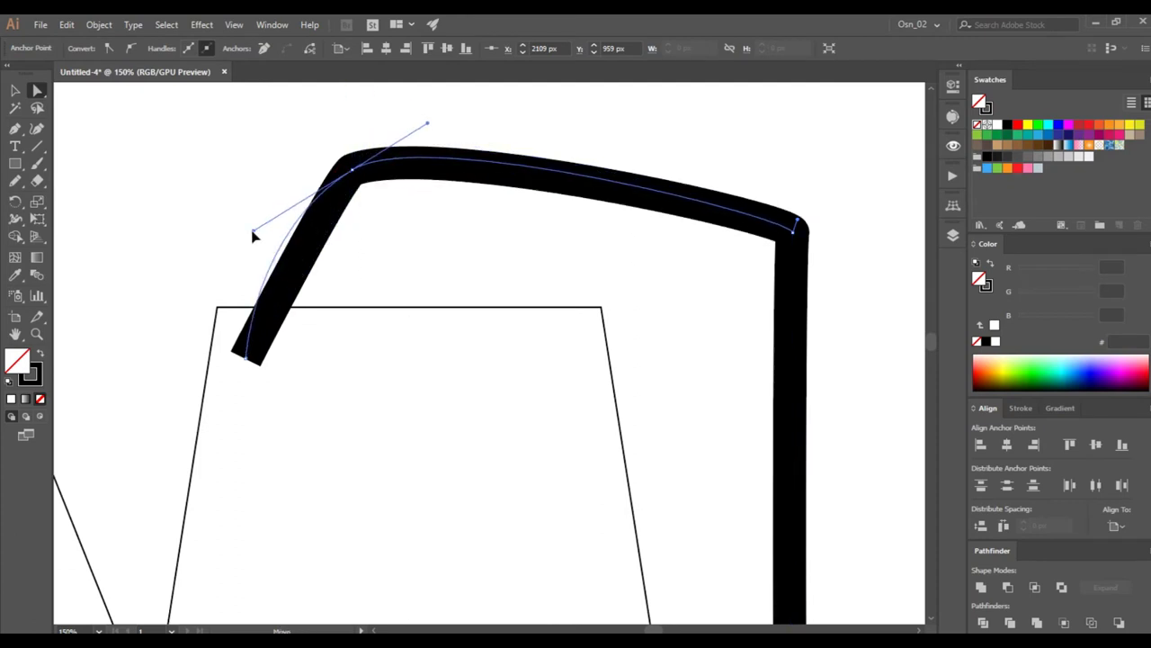
Round the handle's top-right corner and reshape its right side.
scroll(621, 291, right, 3)
click(688, 236)
drag(688, 236, 663, 203)
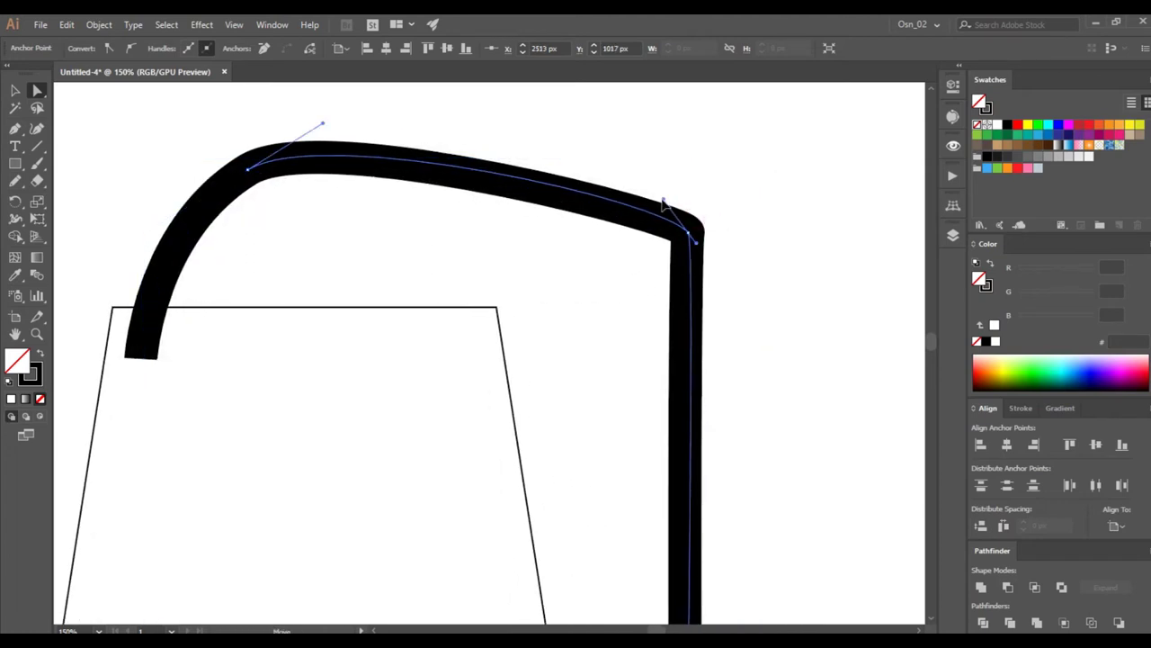
drag(697, 248, 716, 340)
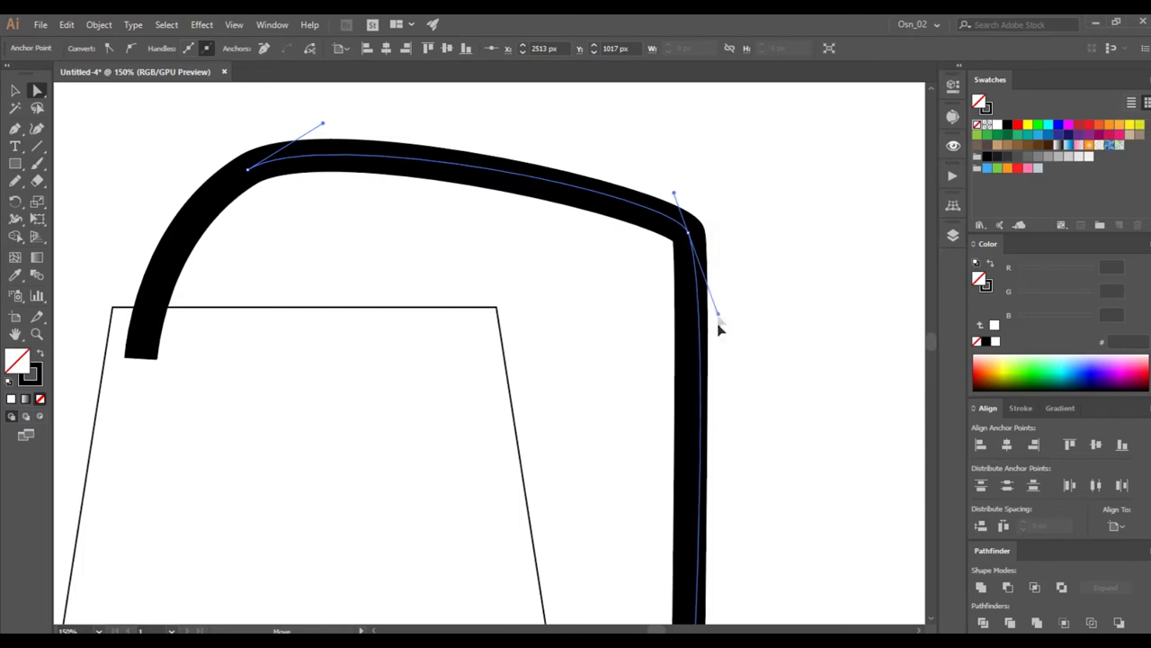
drag(688, 238, 632, 287)
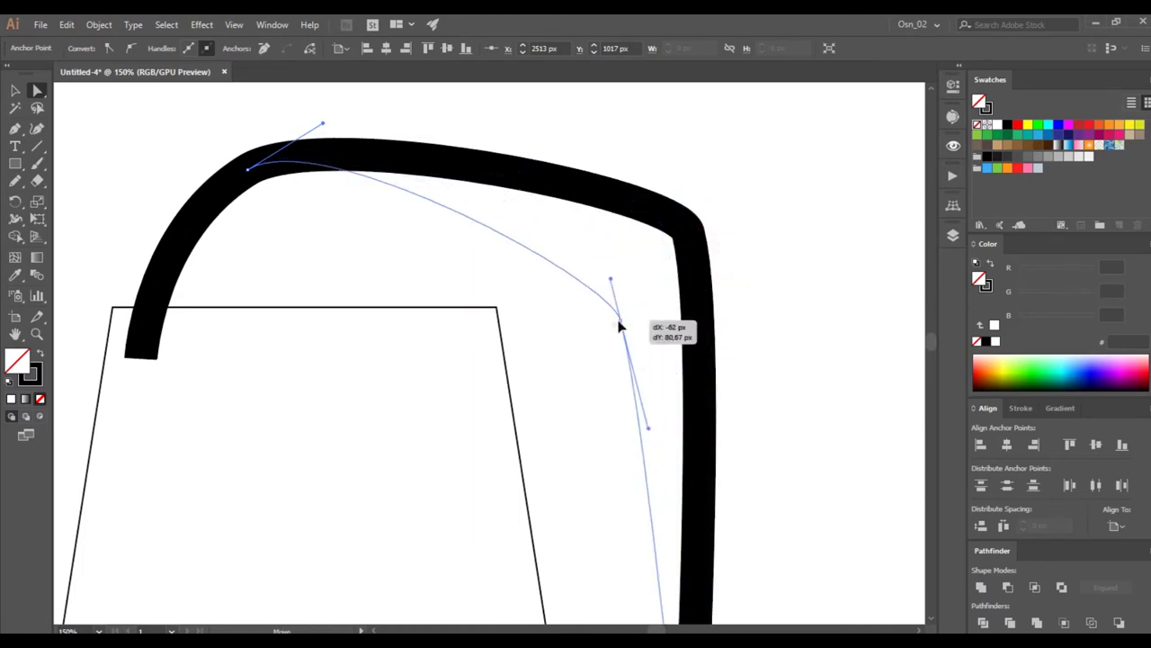
drag(621, 245, 545, 179)
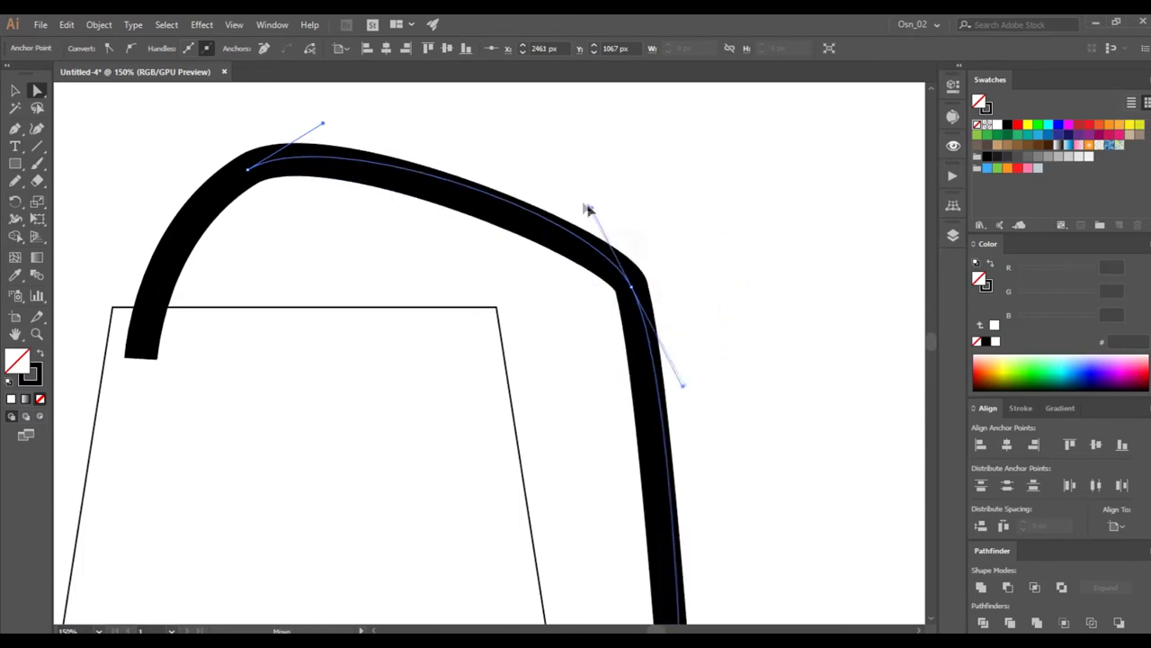
Smooth the handle's lower corner into a curve.
scroll(634, 384, down, 5)
scroll(630, 494, down, 2)
scroll(648, 380, up, 3)
scroll(652, 382, up, 2)
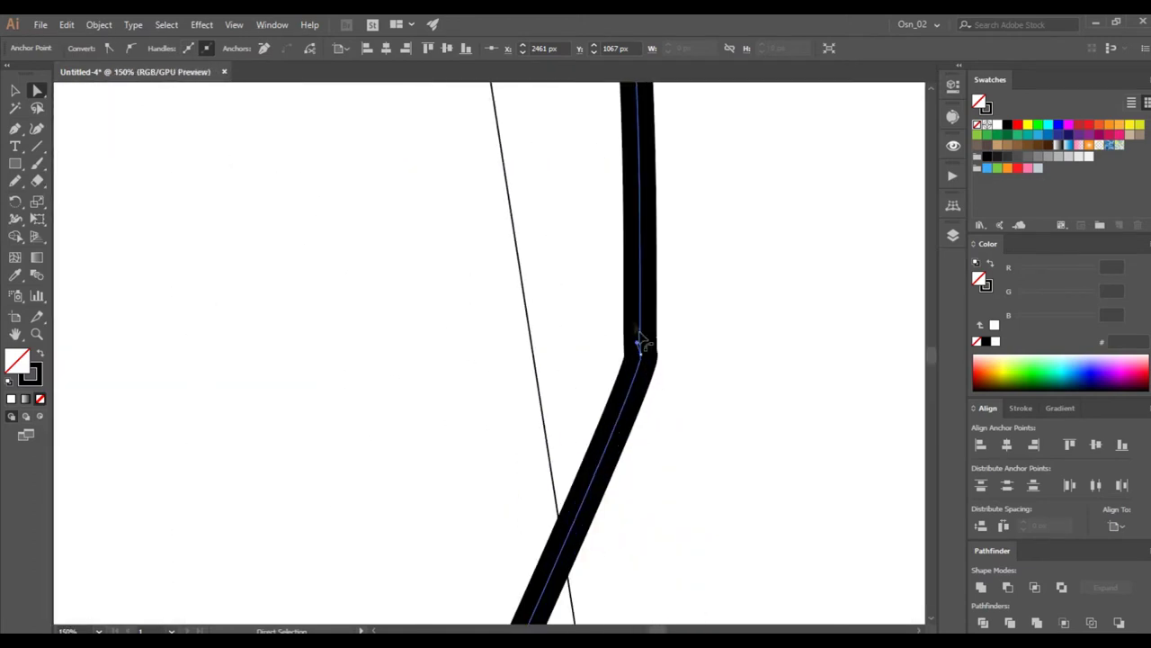
mouse_move(636, 347)
mouse_down()
mouse_move(661, 260)
mouse_move(658, 309)
mouse_up()
scroll(643, 378, down, 3)
scroll(630, 411, down, 1)
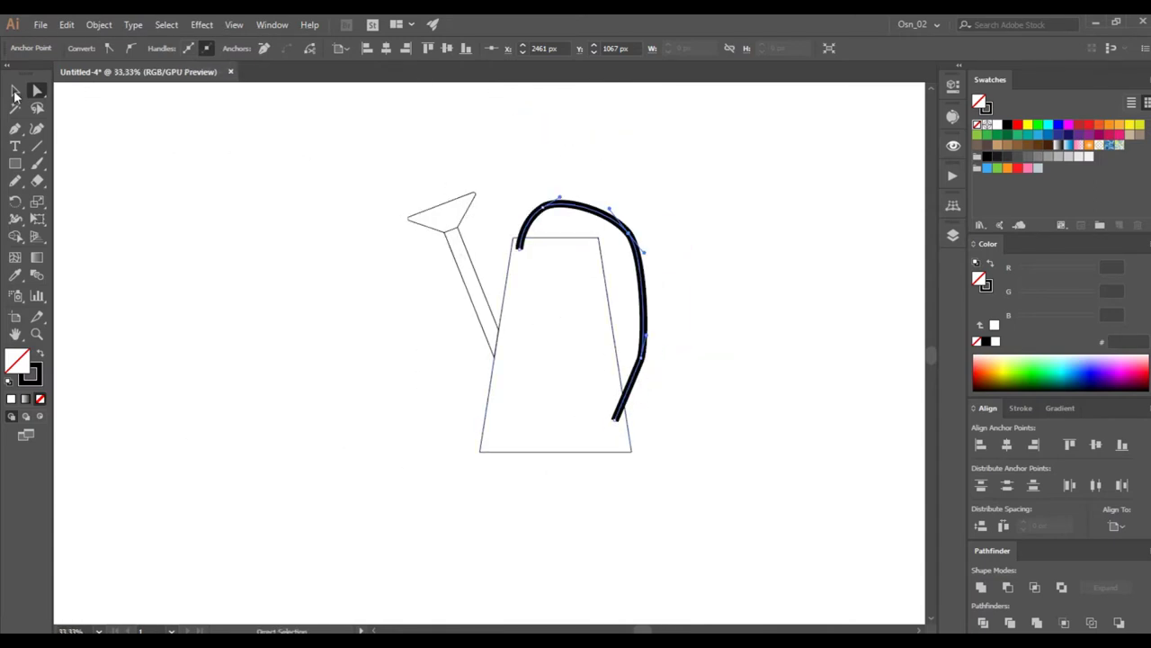
Expand the handle's thick stroke into a filled shape with Object > Expand.
click(99, 24)
click(126, 179)
click(553, 413)
Copy the body's white fill and black outline onto the handle with the Eyedropper.
key(i)
click(563, 337)
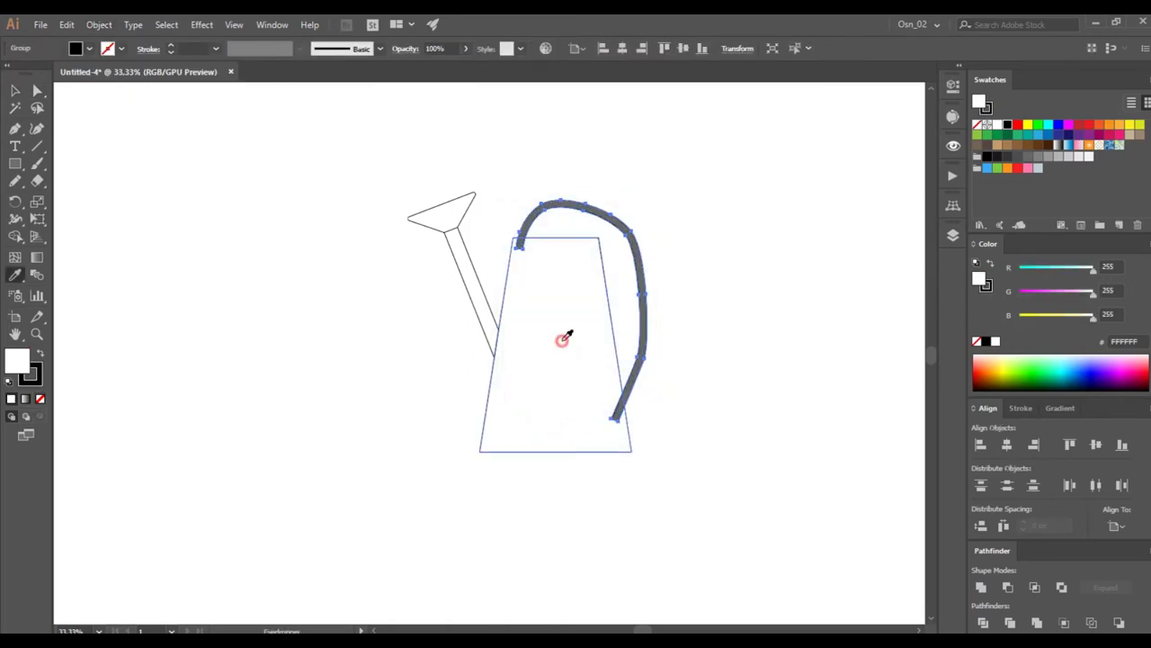
click(15, 94)
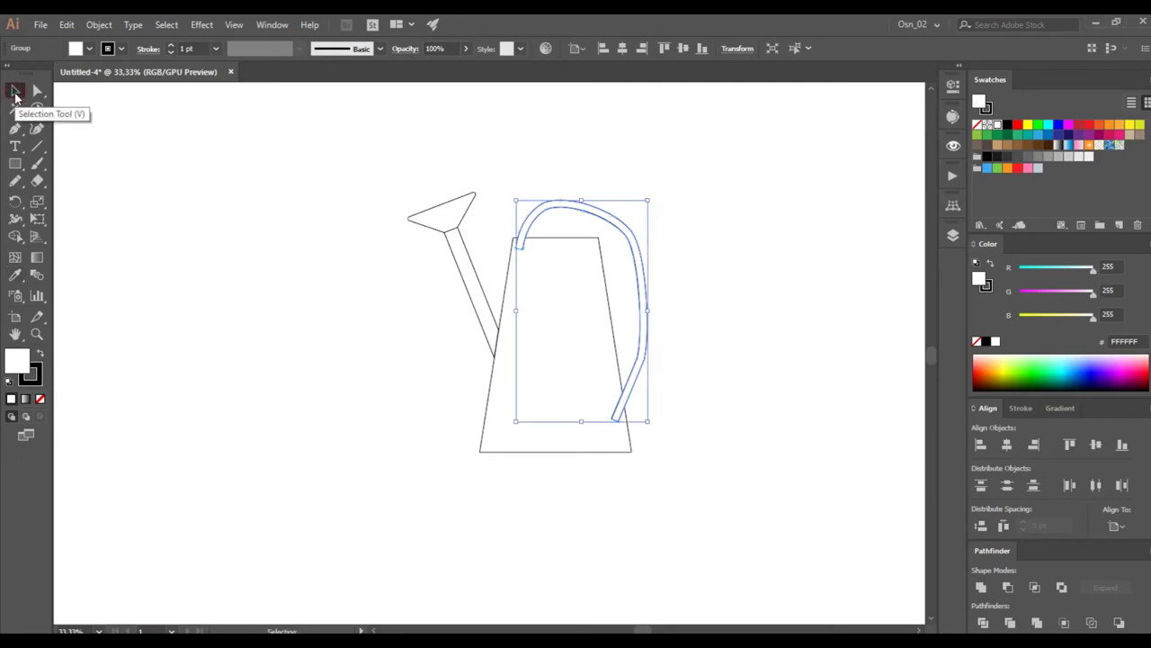
Send the handle behind the body, shrink, reposition and tilt it slightly clockwise.
key(ctrl+shift+bracketleft)
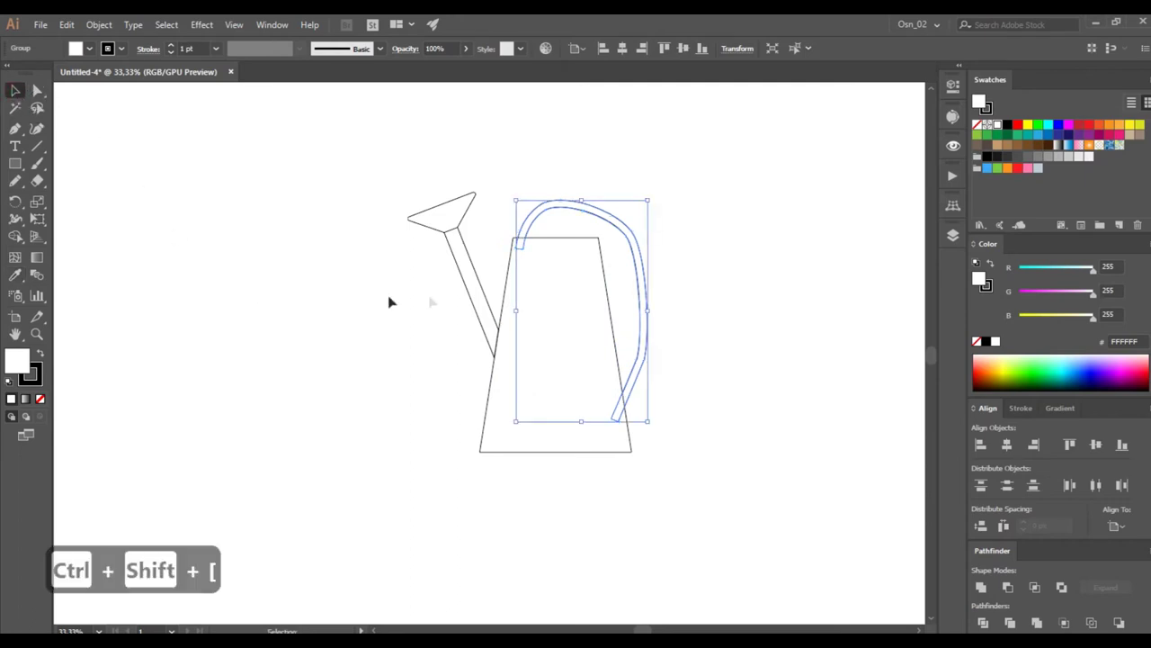
mouse_move(648, 199)
mouse_down()
mouse_move(637, 216)
mouse_move(602, 223)
mouse_up()
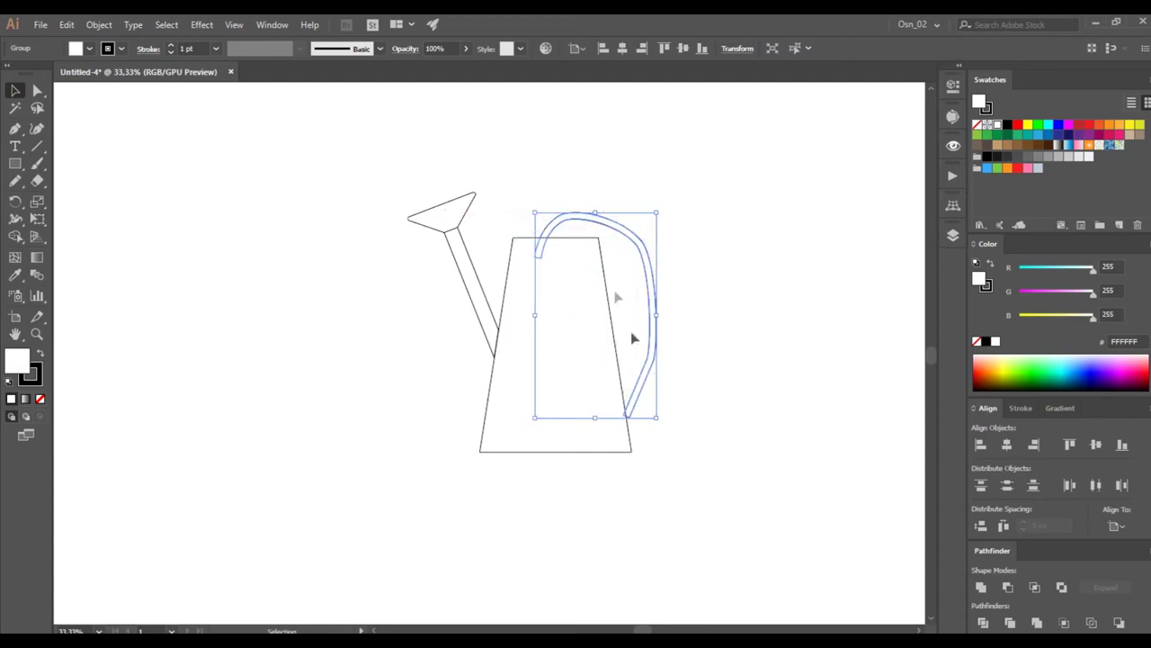
drag(665, 419, 654, 436)
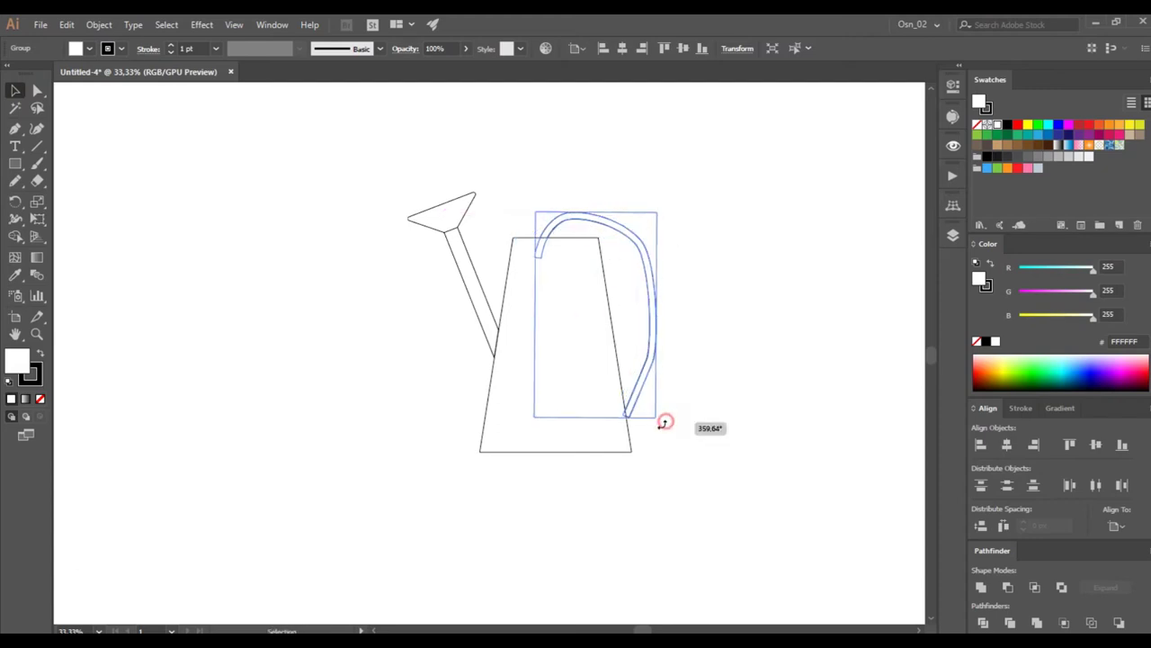
click(684, 374)
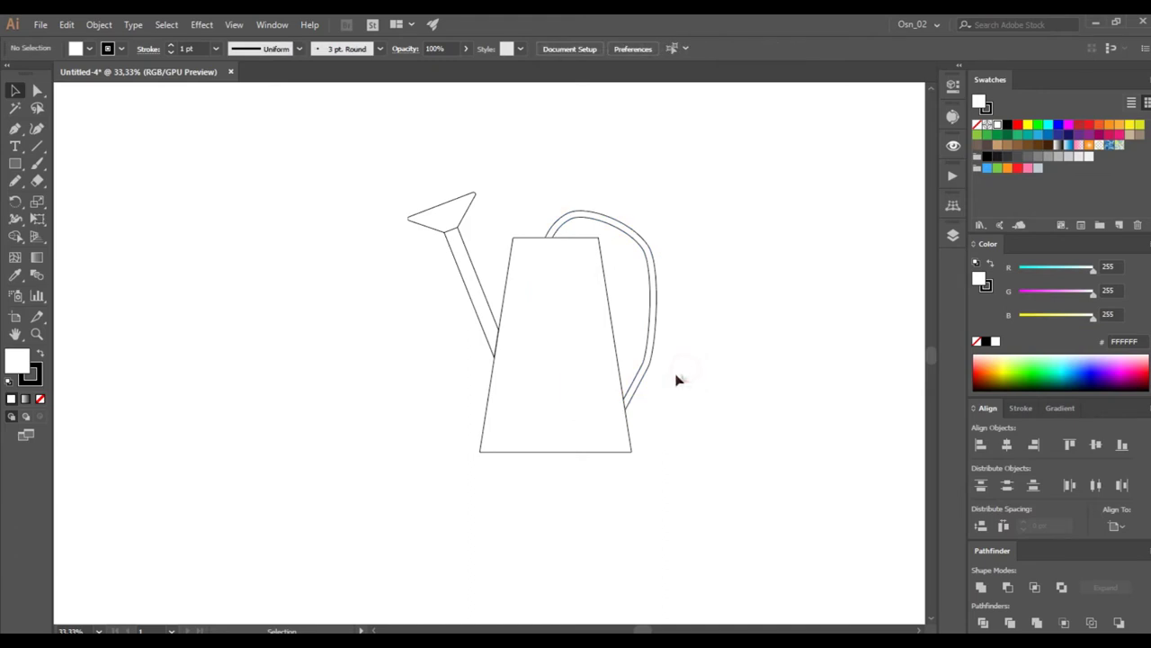
Scale the handle down a little more so it hugs the body's upper right.
scroll(681, 359, up, 1)
click(656, 334)
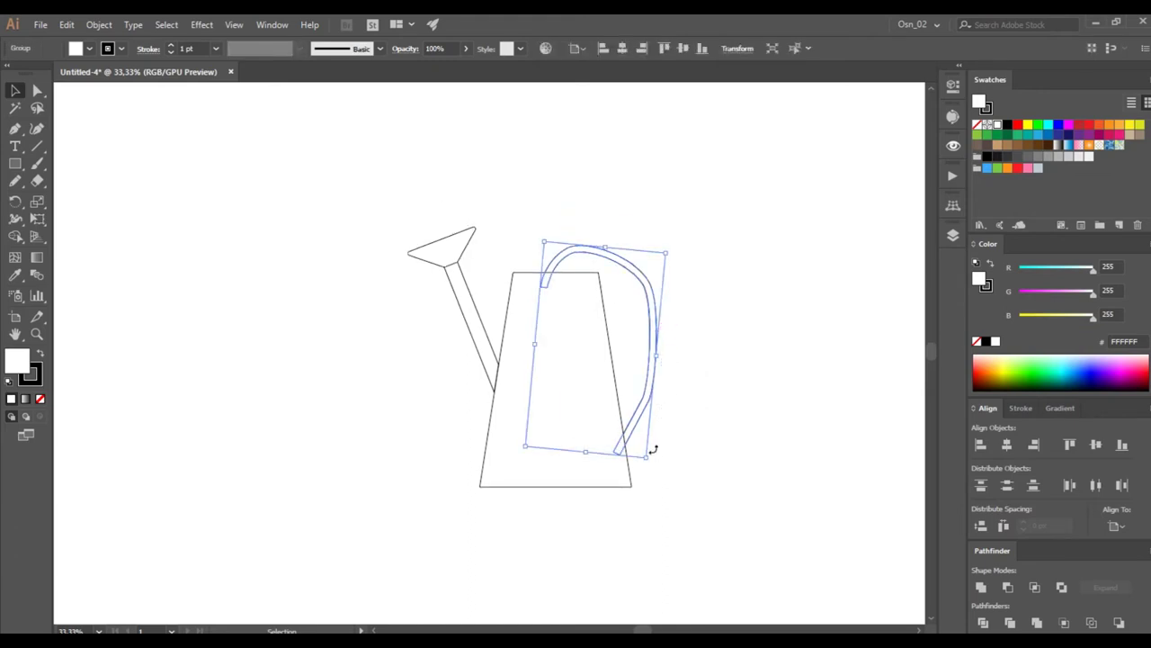
drag(648, 457, 624, 424)
click(699, 378)
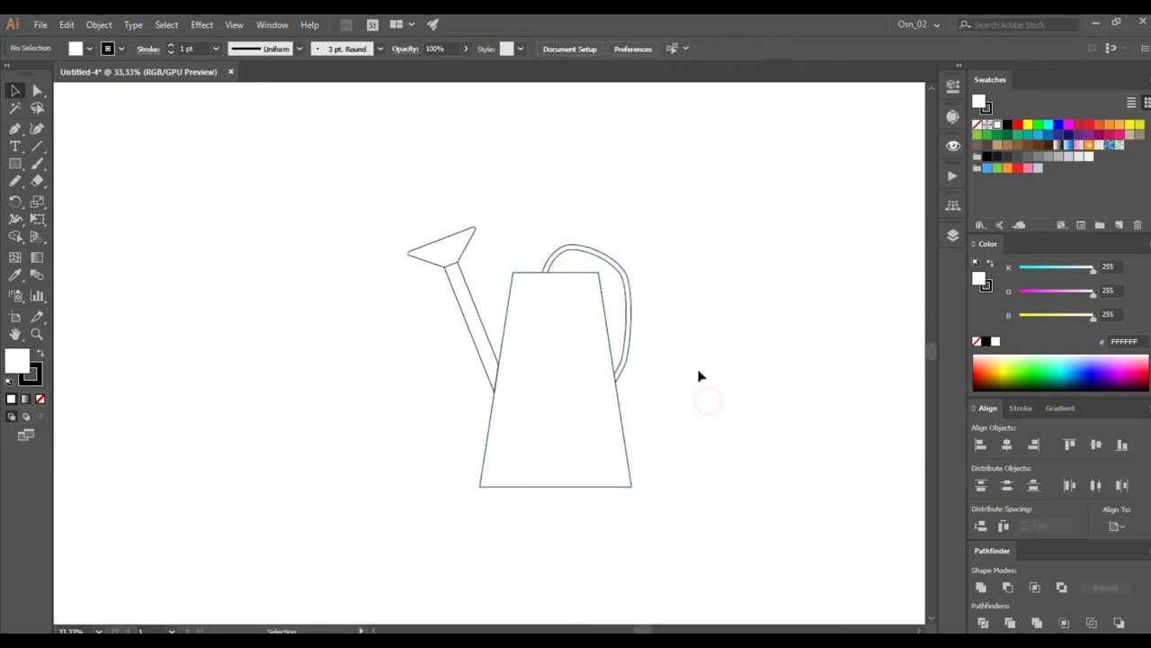
scroll(700, 373, up, 1)
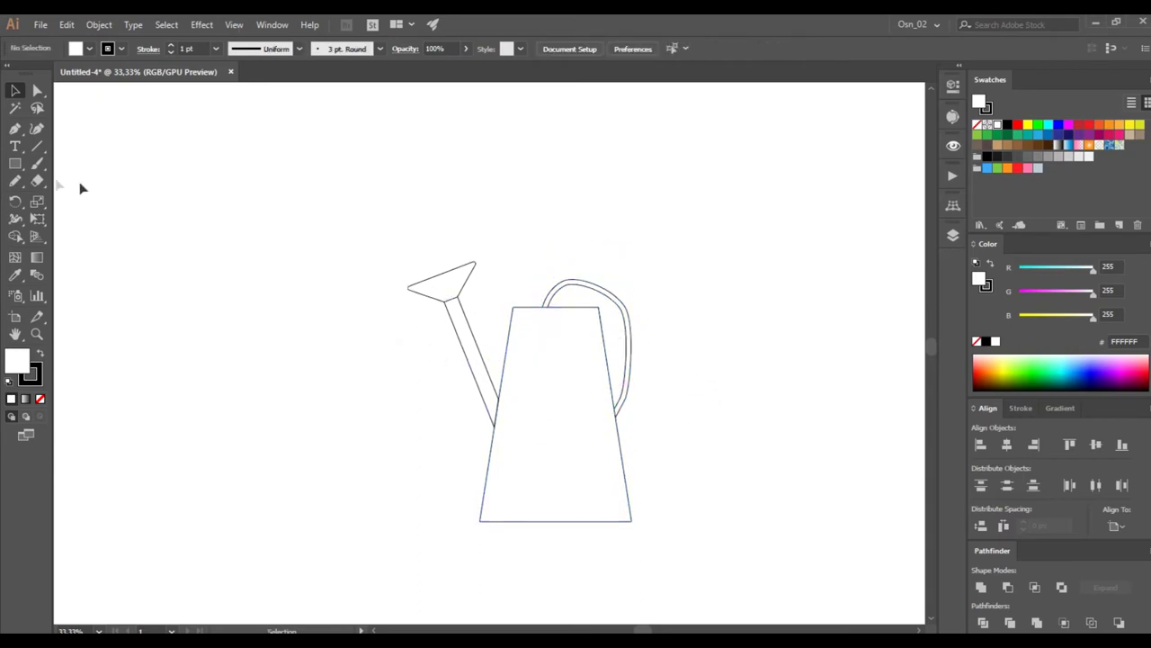
click(15, 163)
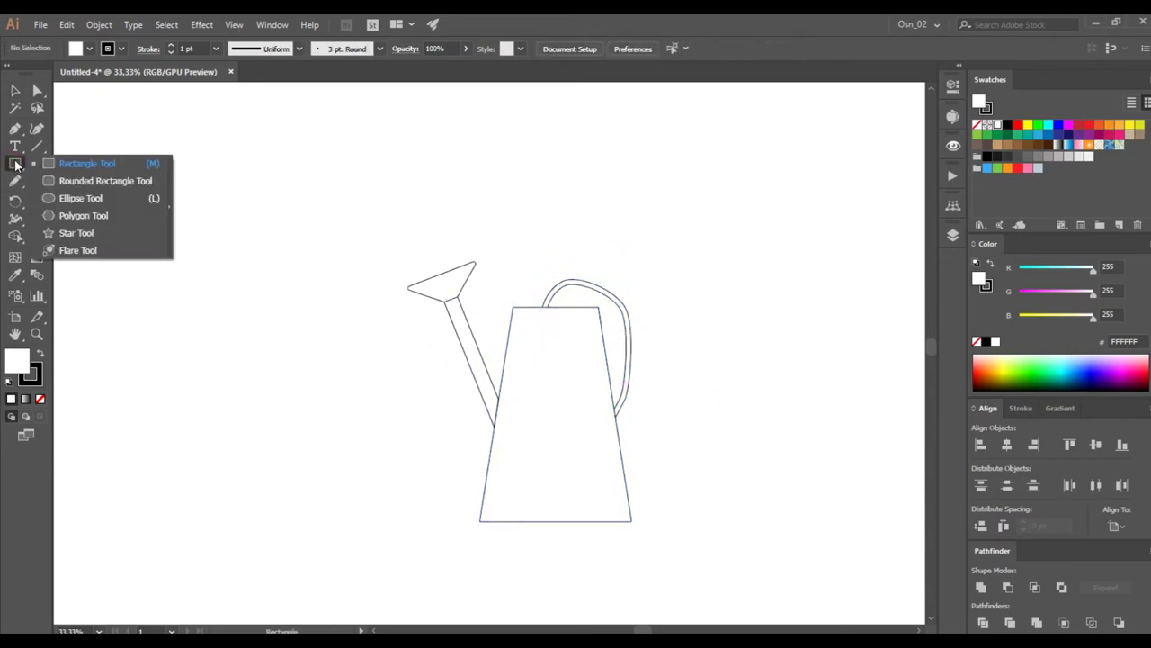
Draw a small circle left of the can and pull its top anchor upward.
click(54, 197)
drag(293, 387, 351, 440)
click(37, 90)
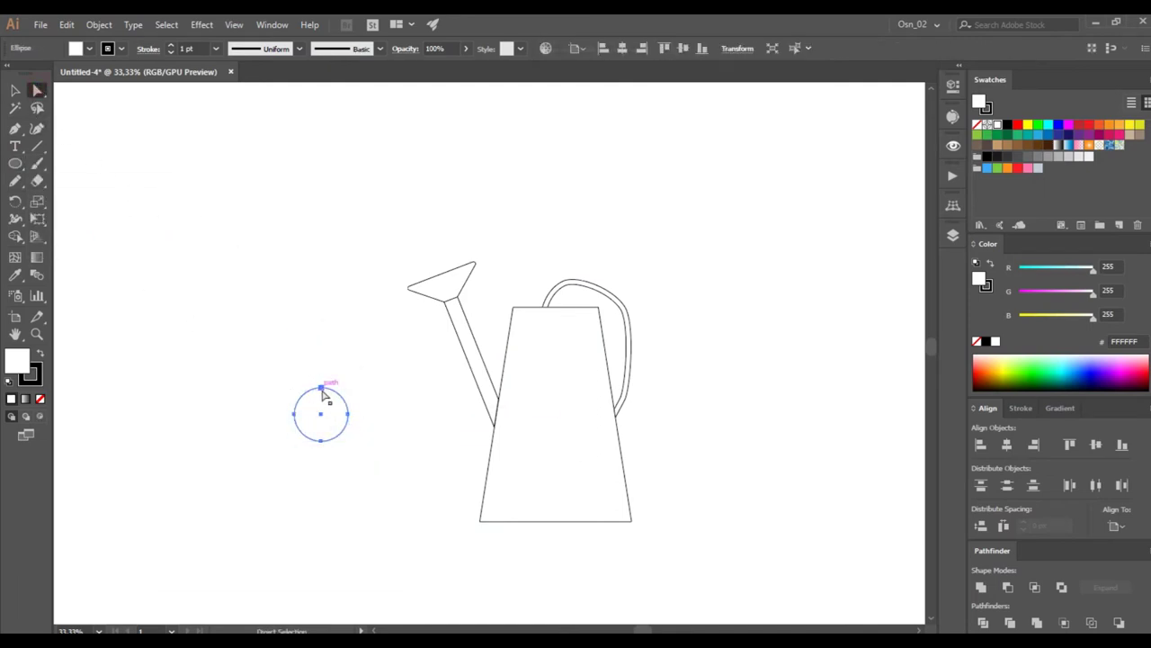
click(322, 387)
drag(322, 388, 321, 373)
key(shift+Up)
key(shift+Up)
key(shift+Up)
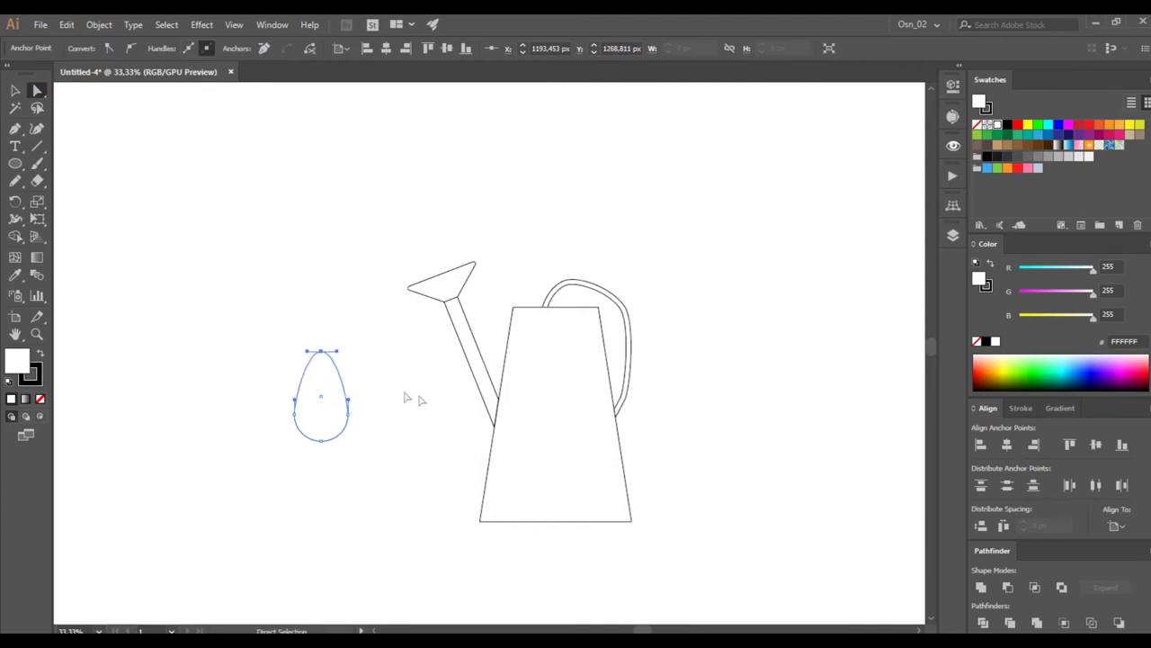
Shorten the top anchor's curve handles to form the drop's pointed tip.
scroll(347, 365, up, 3)
drag(315, 327, 287, 327)
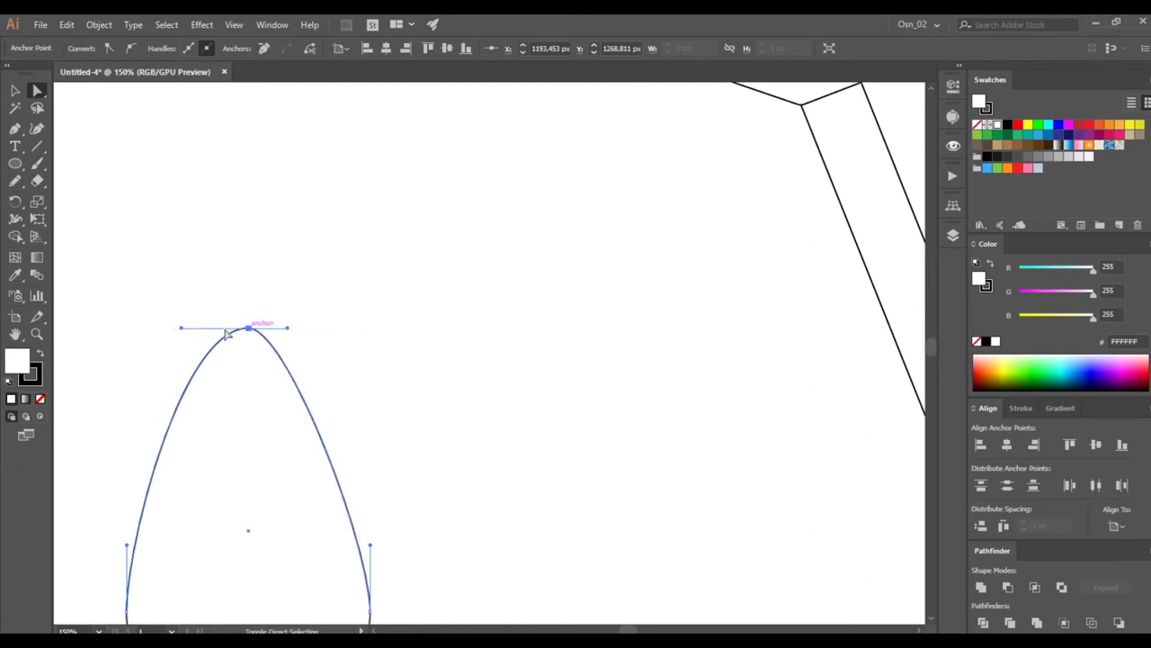
drag(182, 332, 232, 330)
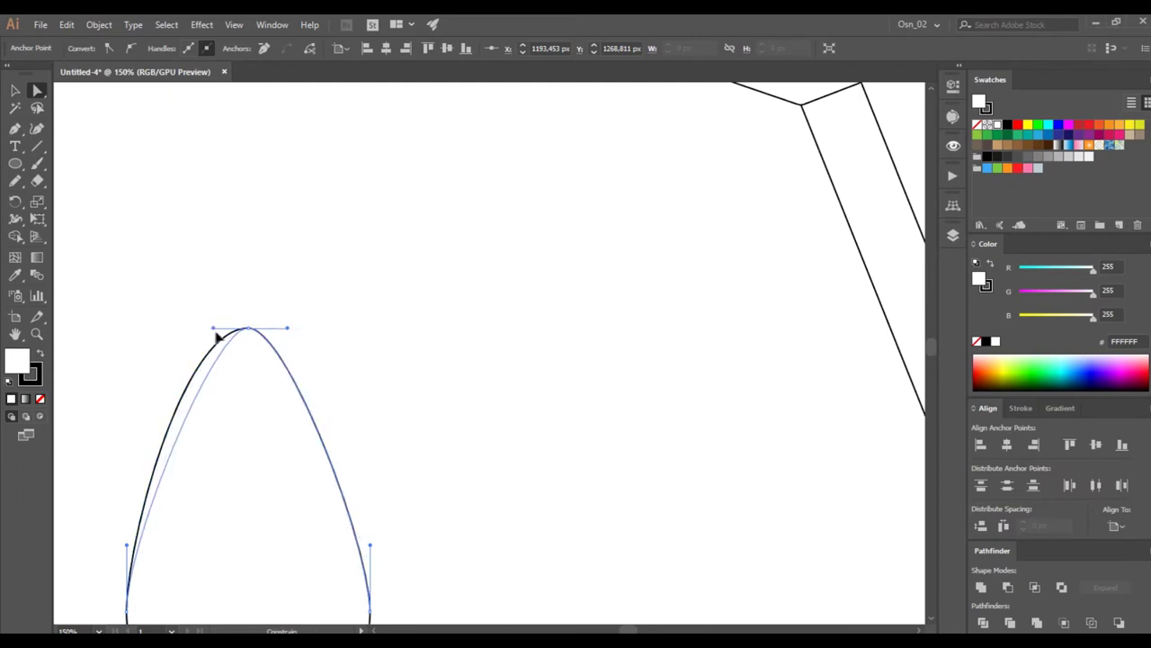
scroll(243, 351, down, 3)
key(v)
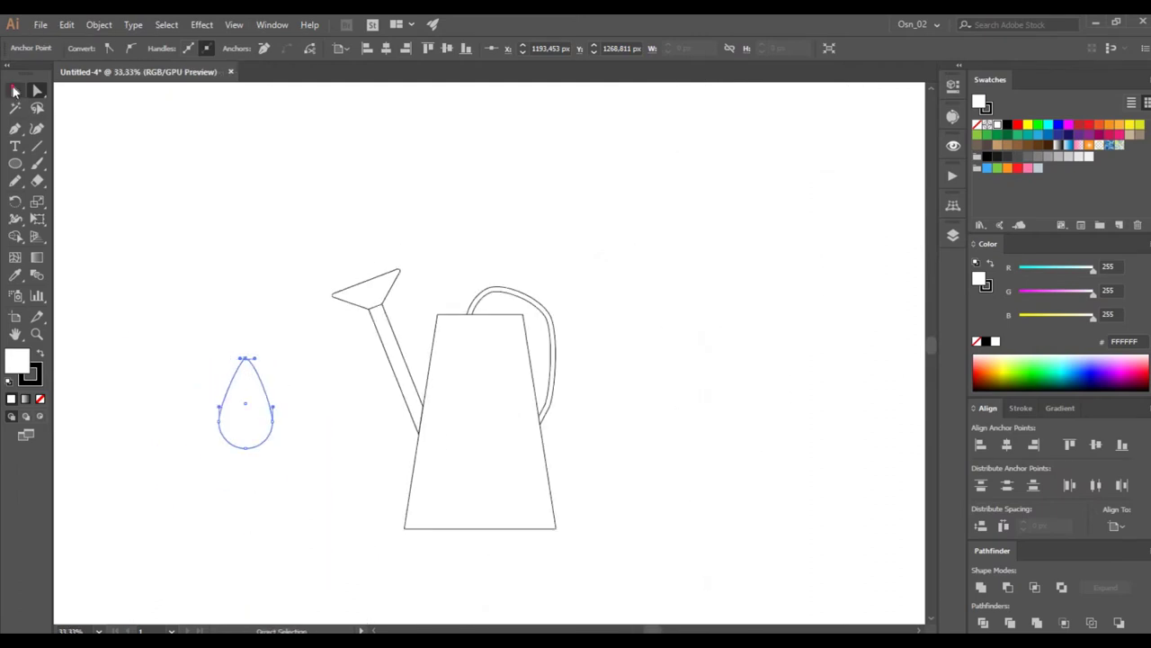
click(355, 347)
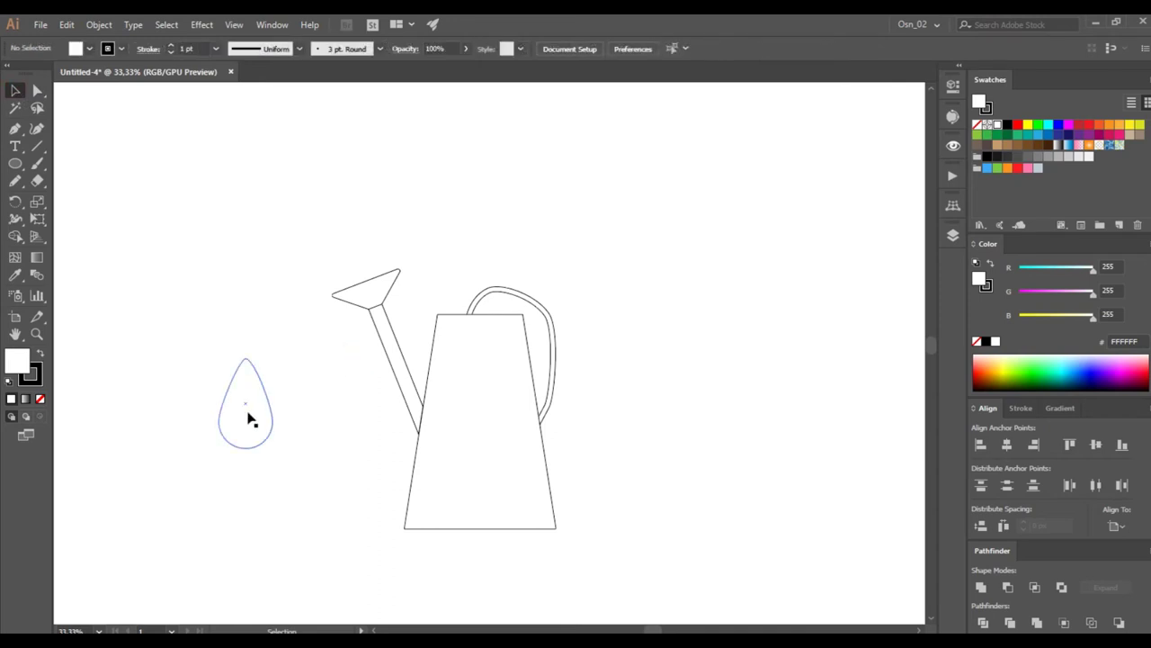
scroll(248, 419, up, 2)
Draw a small tilted oval highlight in the drop's lower left, raising its top point.
click(16, 164)
drag(257, 406, 289, 461)
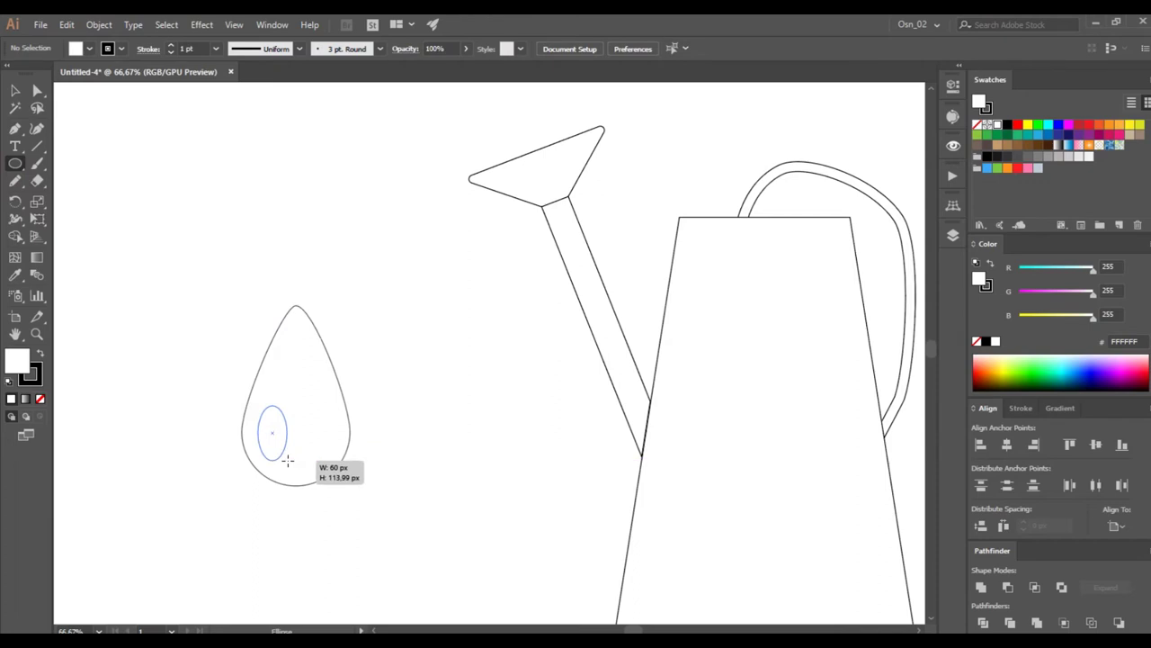
drag(292, 402, 278, 396)
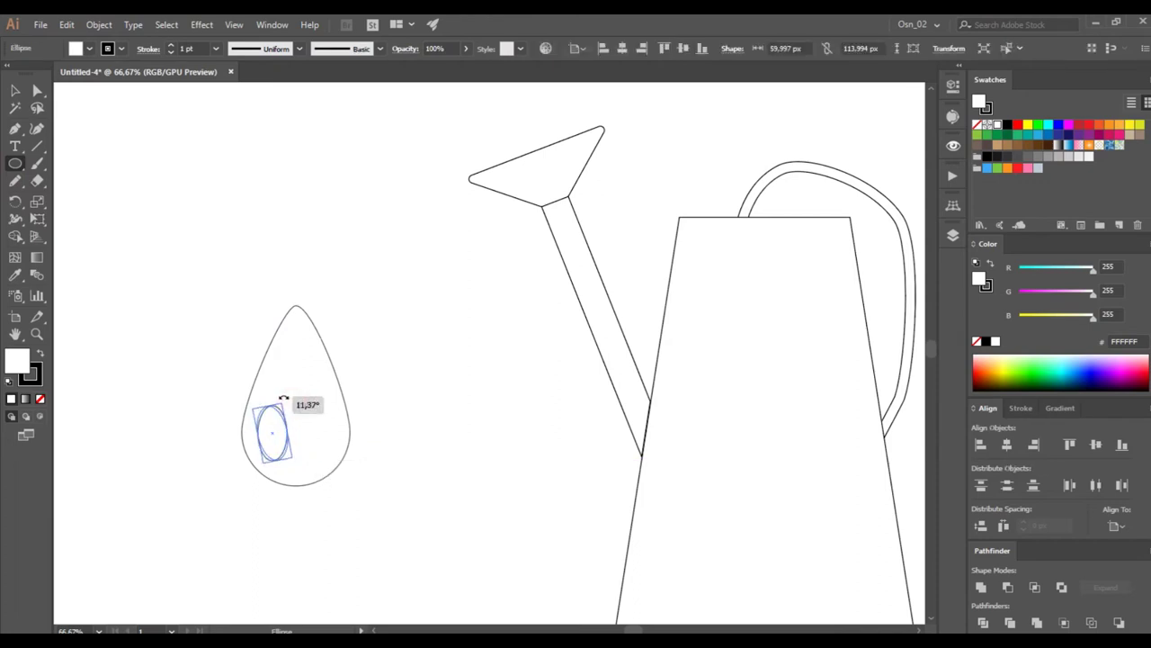
drag(276, 403, 275, 405)
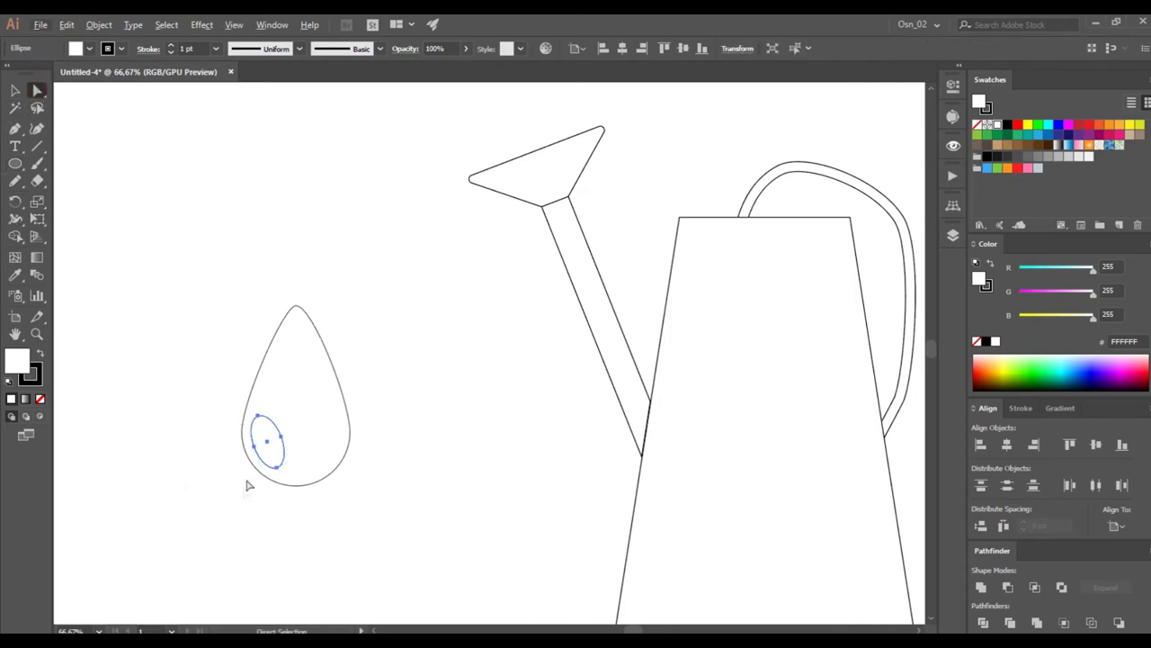
drag(257, 418, 260, 402)
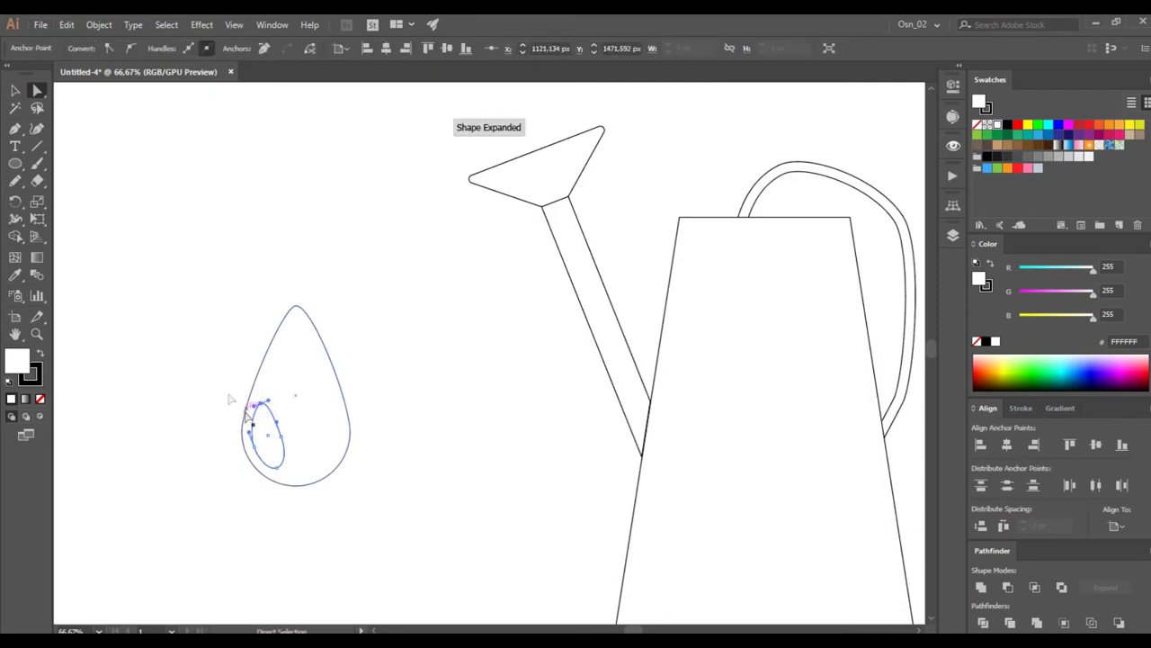
Select the drop with its highlight and scale it down slightly.
click(14, 91)
click(128, 224)
drag(199, 305, 396, 527)
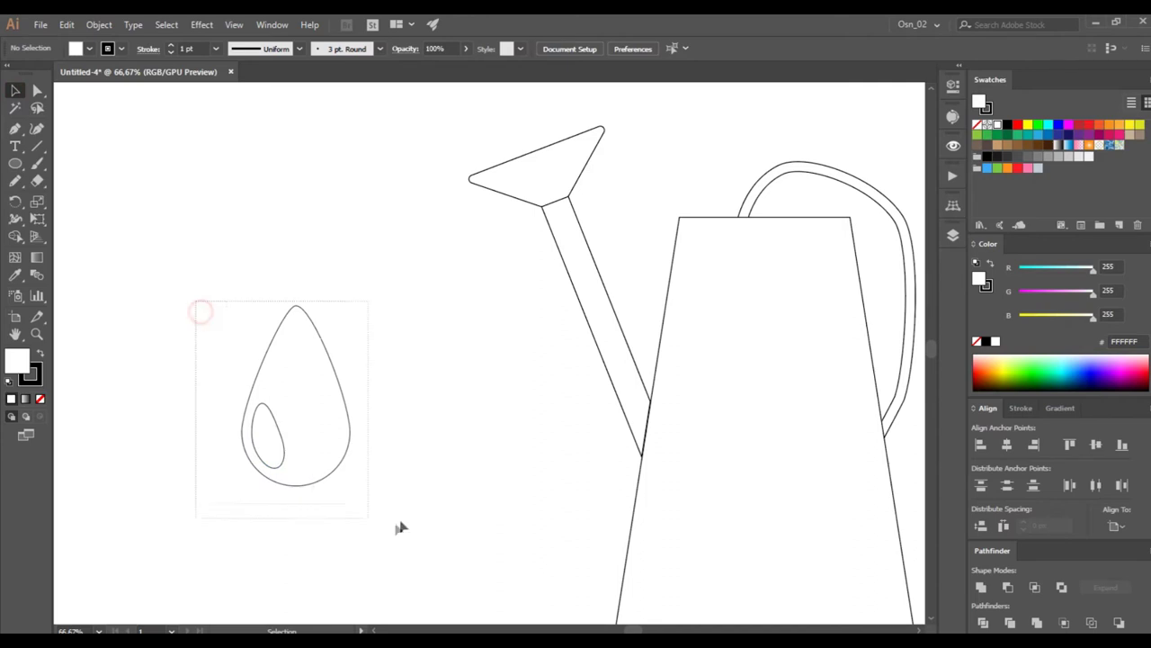
drag(351, 306, 336, 332)
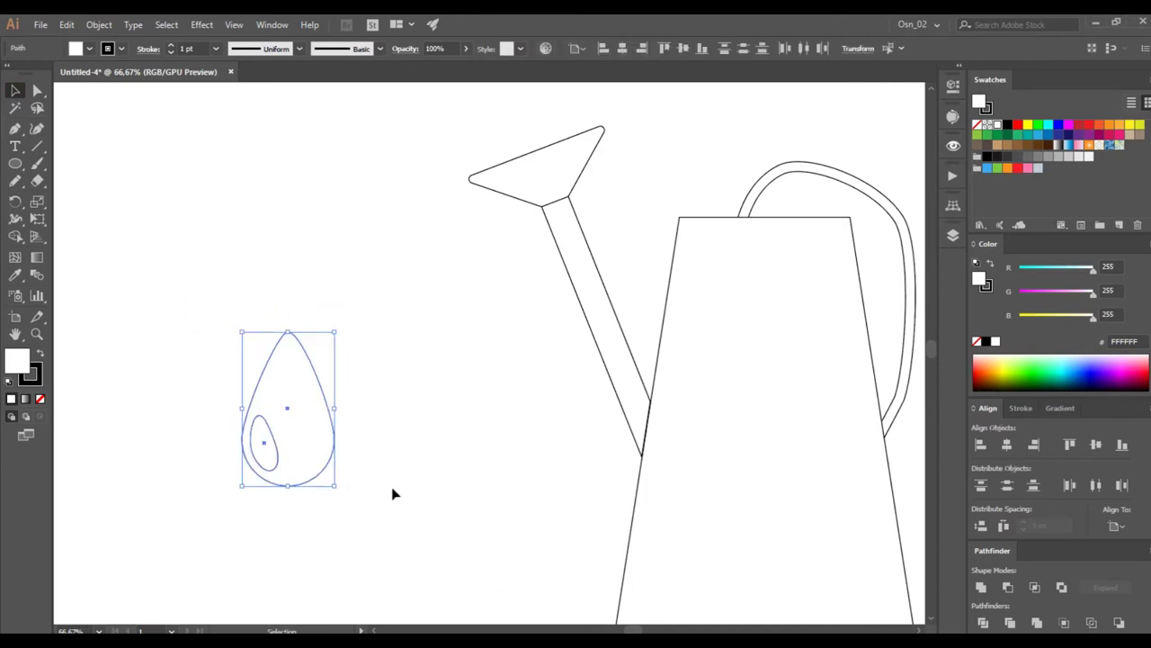
scroll(412, 442, down, 1)
click(472, 363)
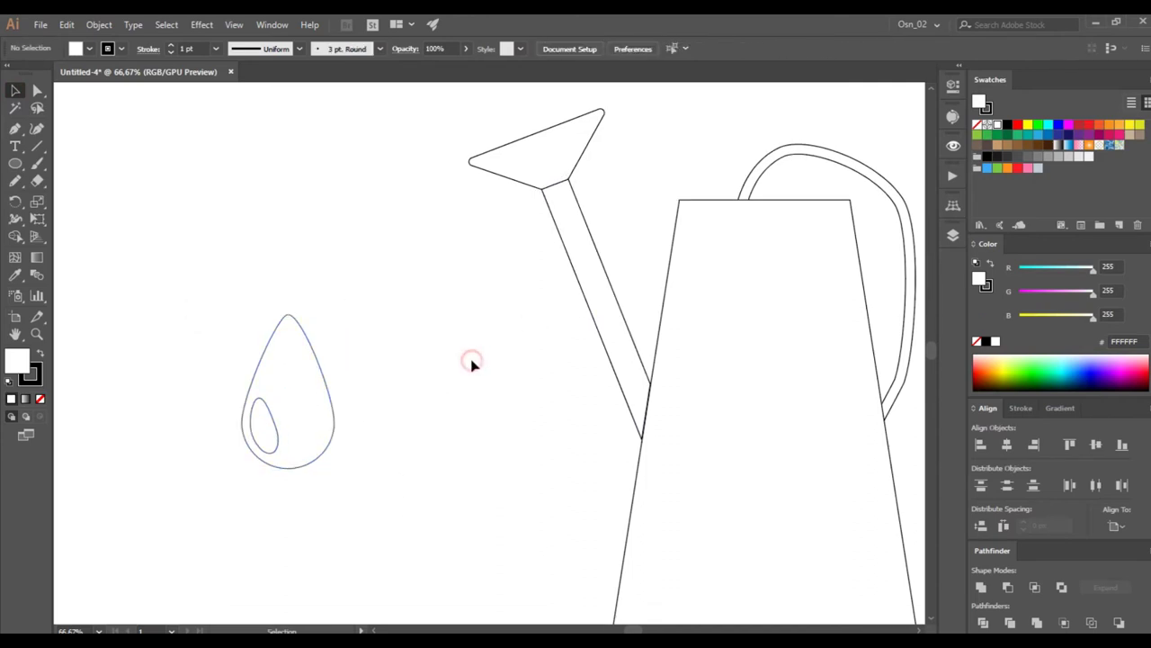
Fill the water drop with a blue swatch.
drag(393, 311, 231, 522)
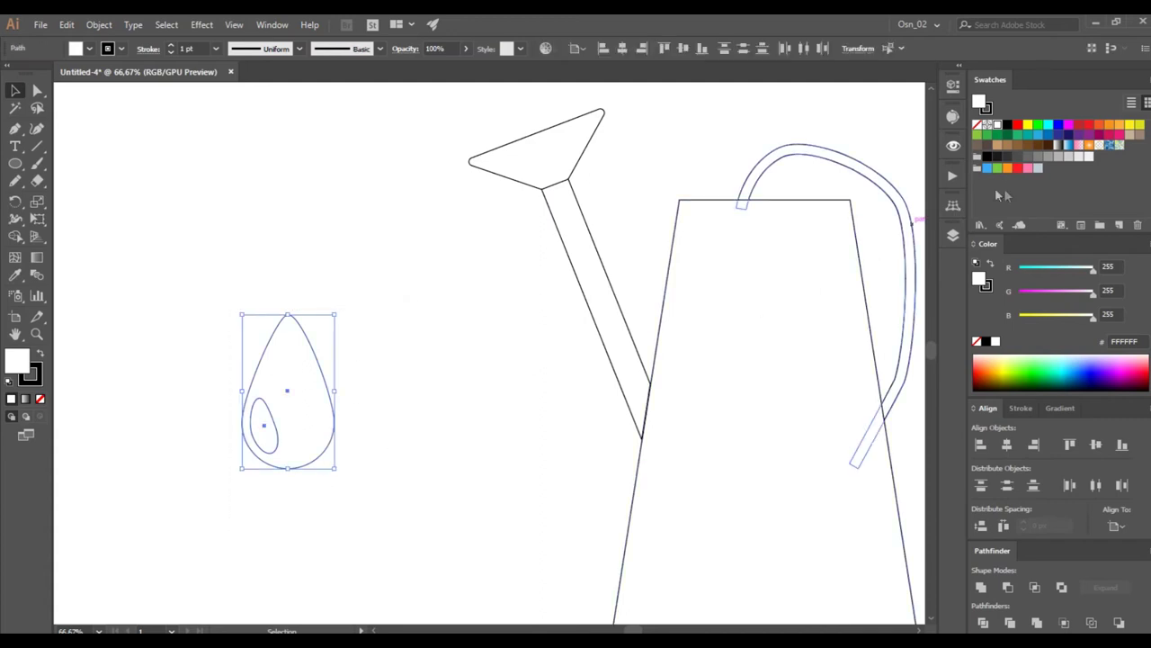
click(1037, 134)
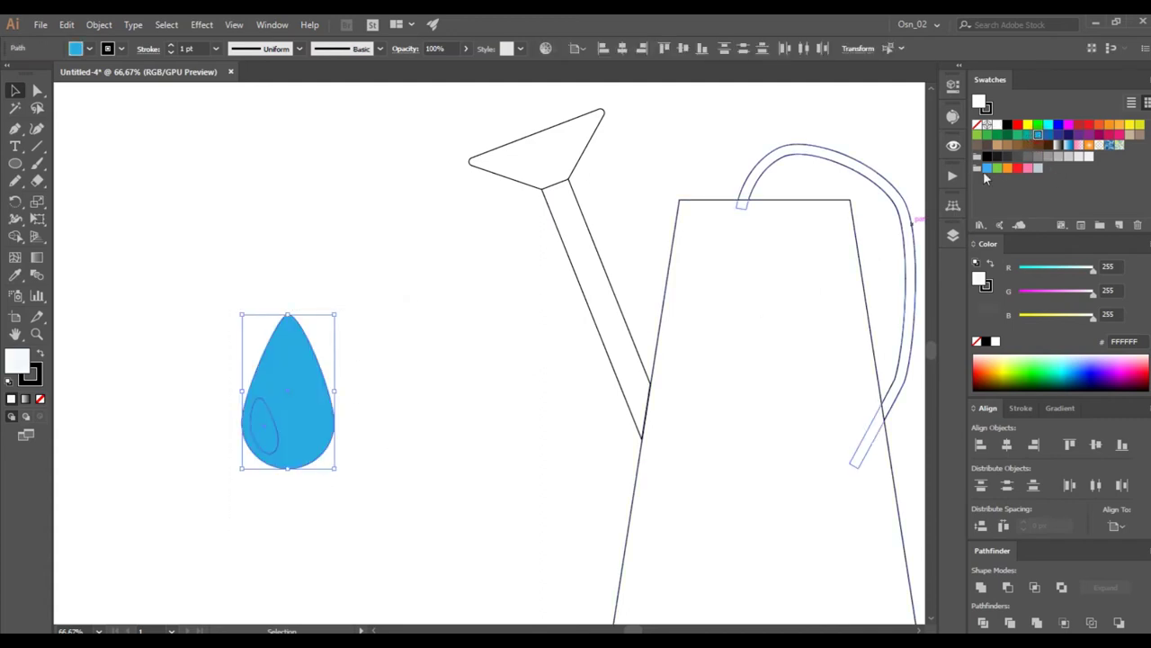
click(336, 452)
Make the drop's inner oval highlight lighter blue using the HSB sliders.
click(260, 429)
click(1143, 244)
click(1051, 304)
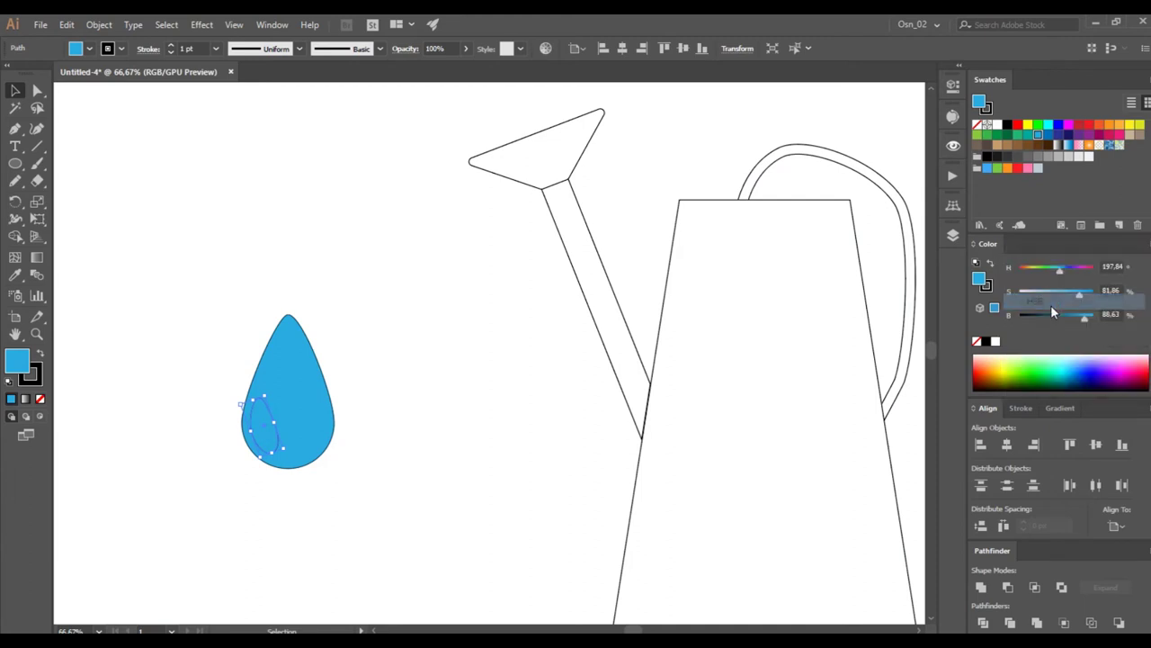
drag(1084, 316, 1076, 303)
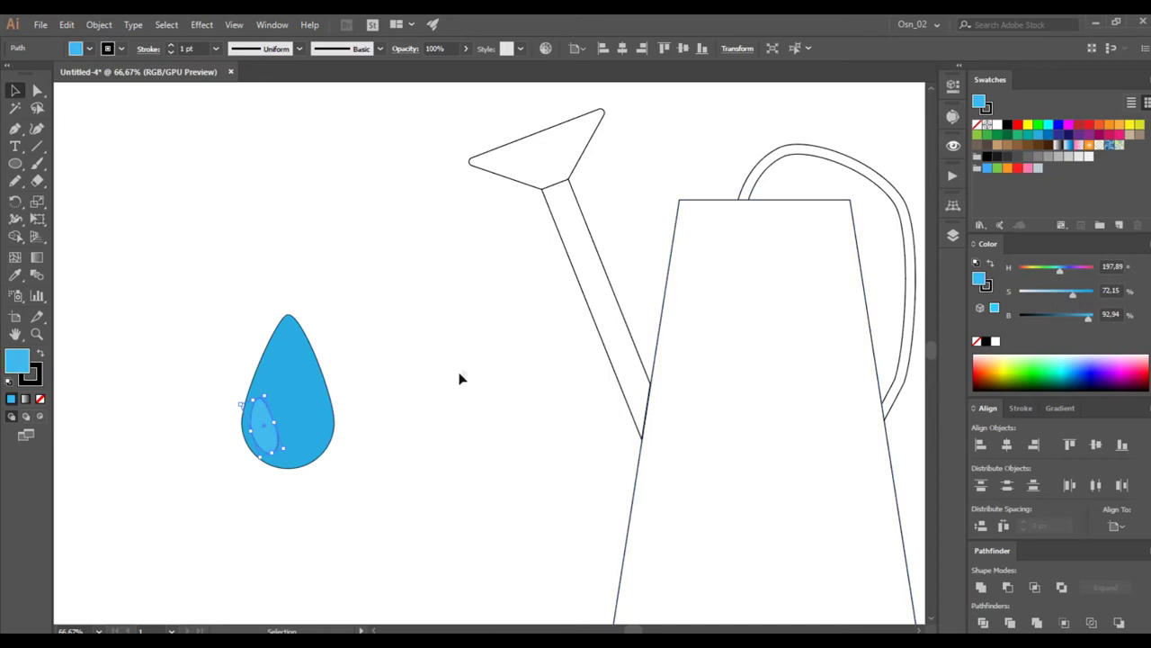
Move the drop and its highlight onto the can body.
drag(350, 354, 257, 483)
key(ctrl+minus)
mouse_move(324, 424)
mouse_down()
mouse_move(637, 425)
mouse_move(678, 405)
mouse_up()
Shrink the second drop, lower it, and add a smaller copy to its left.
drag(702, 324, 684, 355)
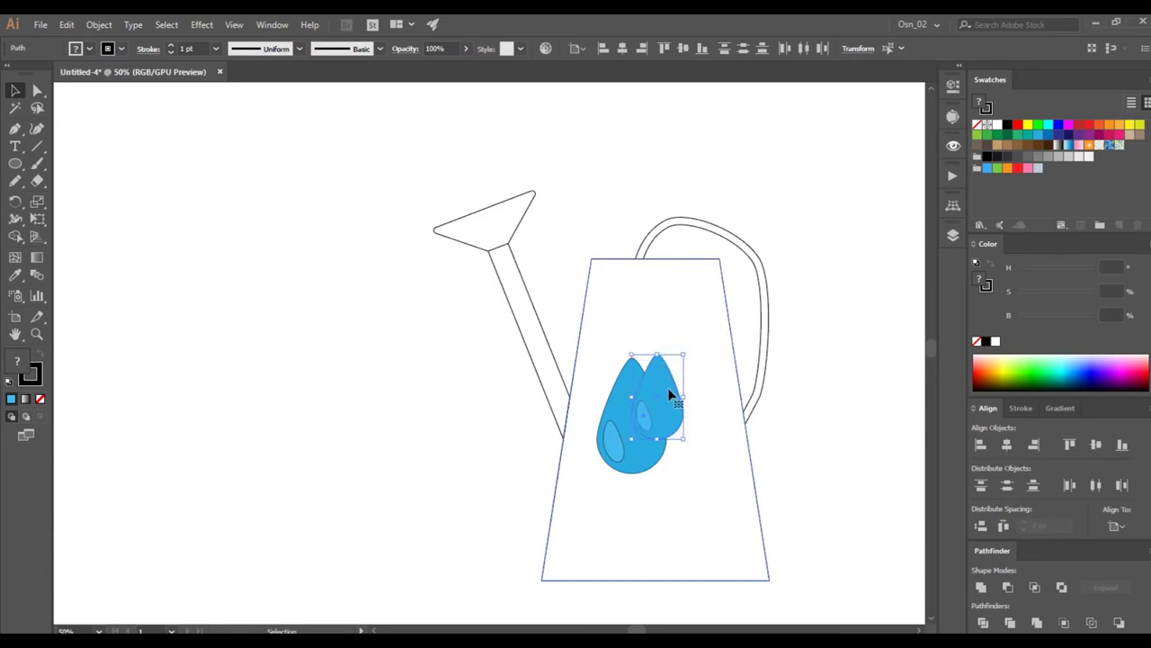
mouse_move(670, 393)
mouse_down()
mouse_move(661, 445)
mouse_move(667, 430)
mouse_up()
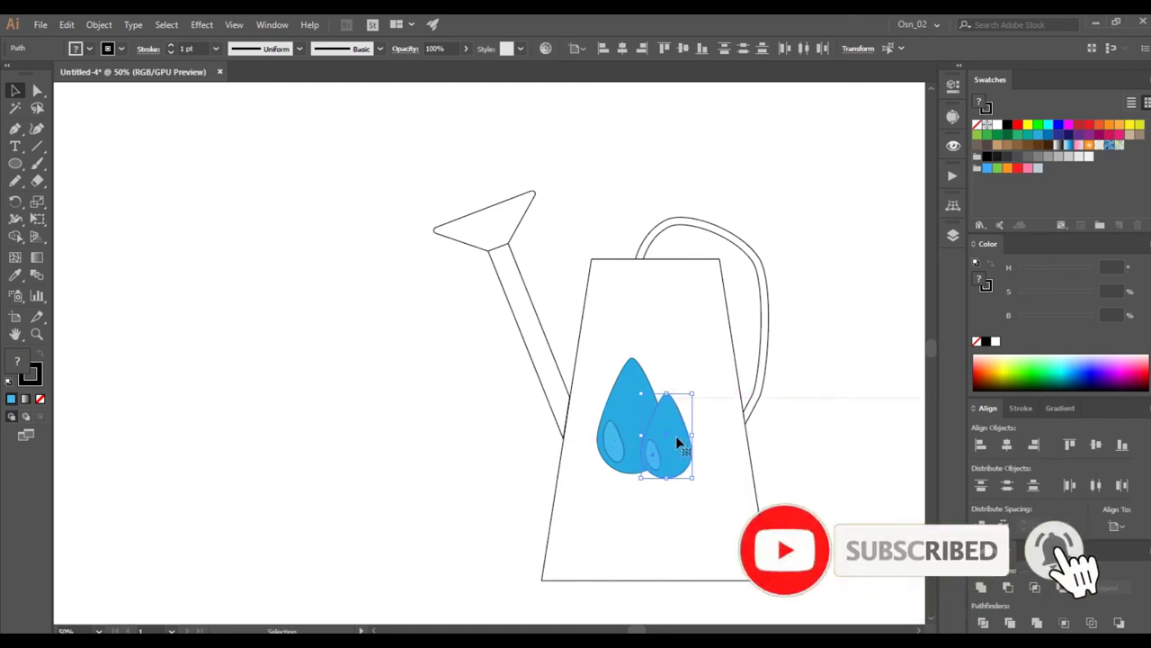
drag(679, 442, 609, 445)
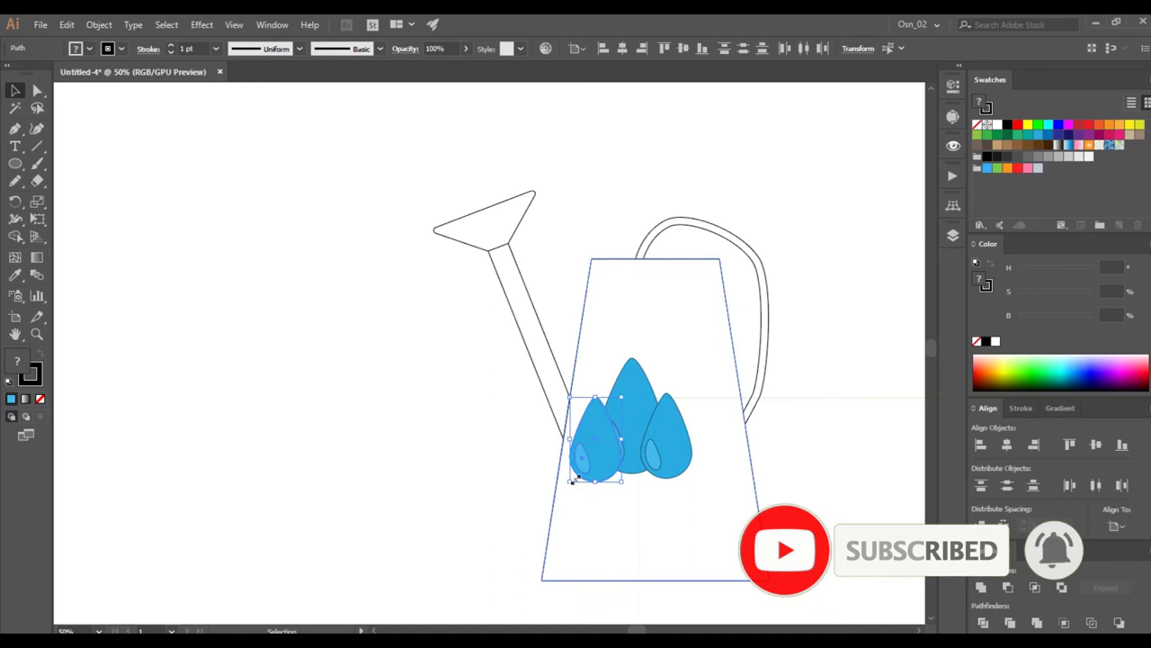
drag(618, 482, 615, 469)
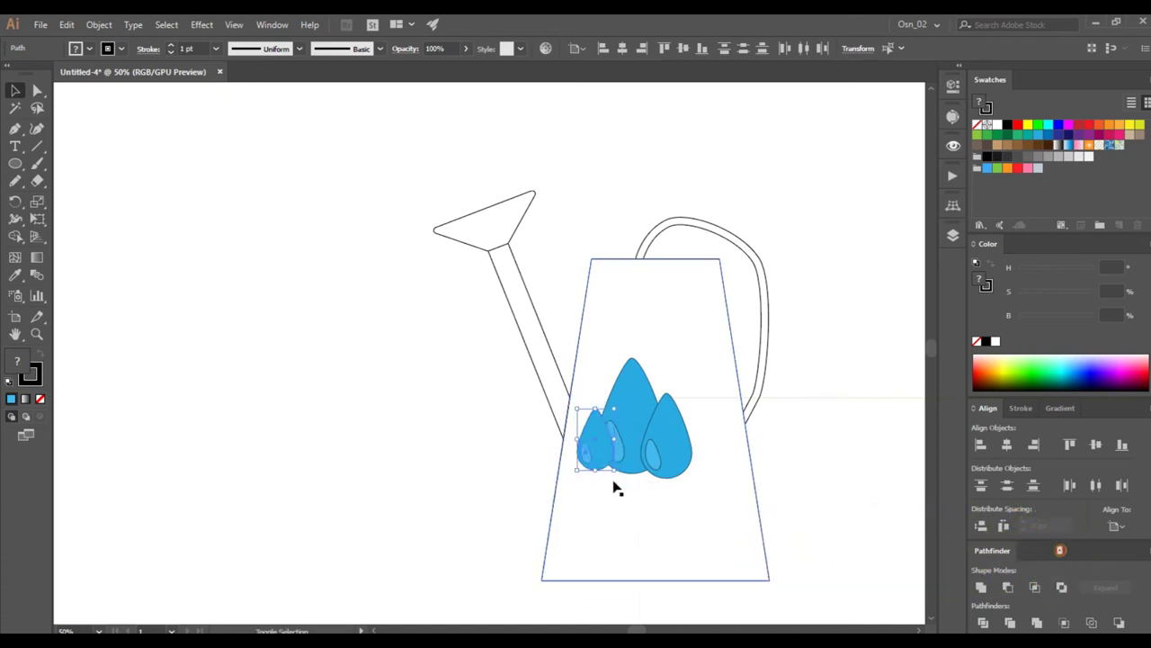
Reorder the small drop's stacking and select all three drops.
key(ctrl+shift+bracketleft)
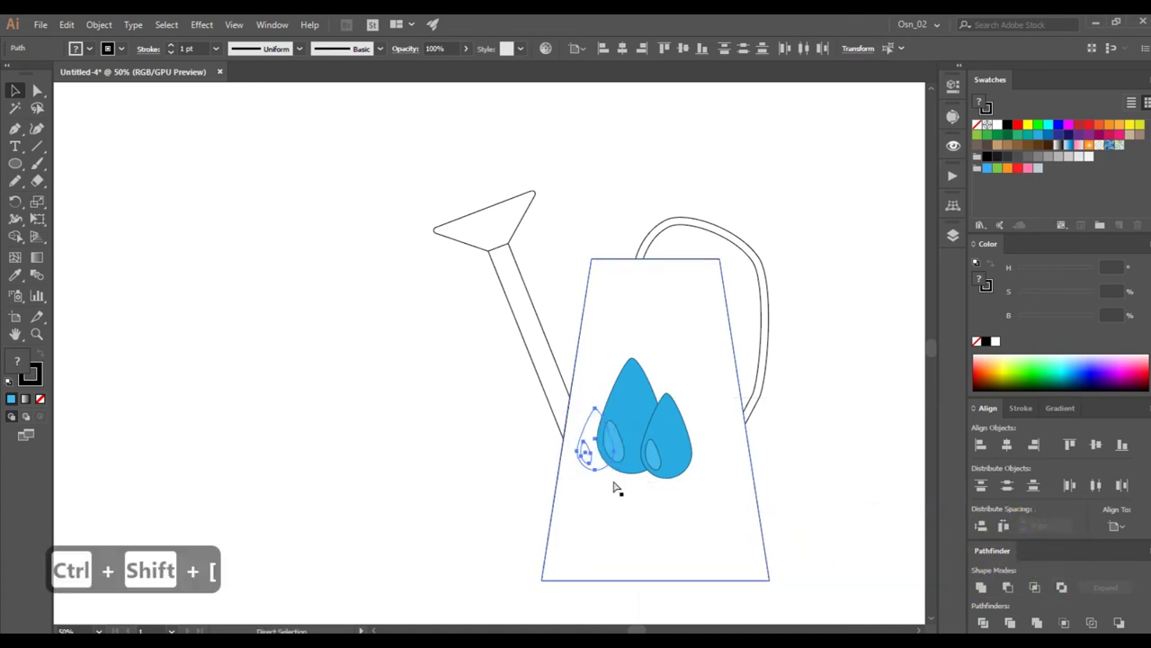
key(ctrl+bracketright)
key(ctrl+bracketright)
key(ctrl+bracketright)
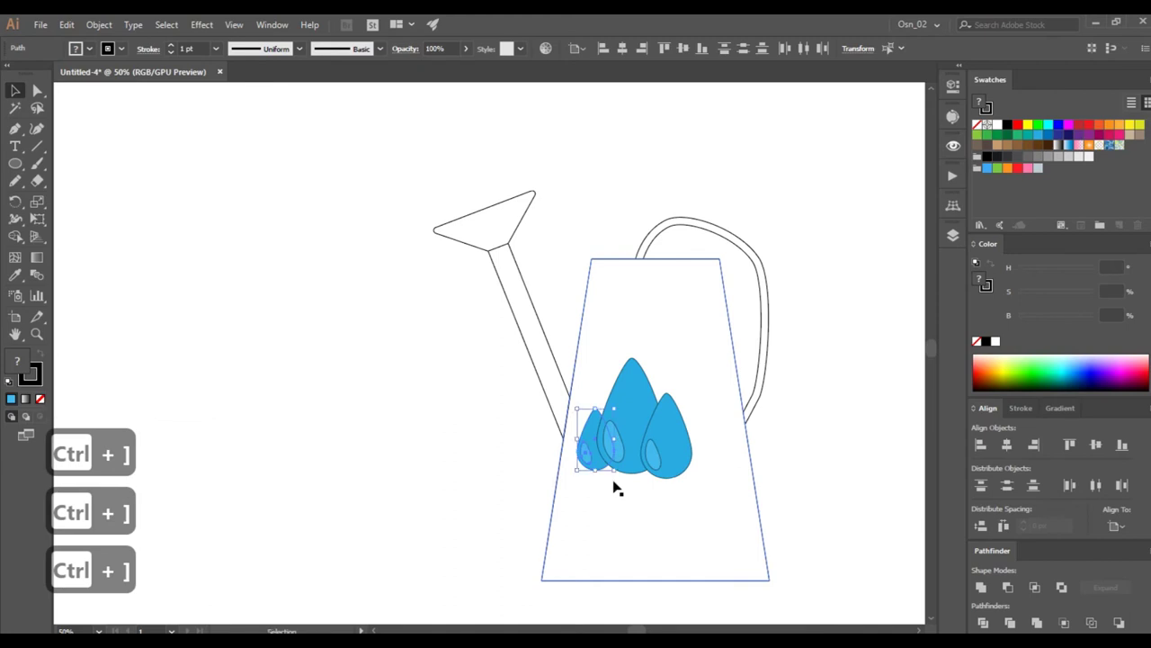
click(506, 441)
click(634, 422)
shift+click(561, 440)
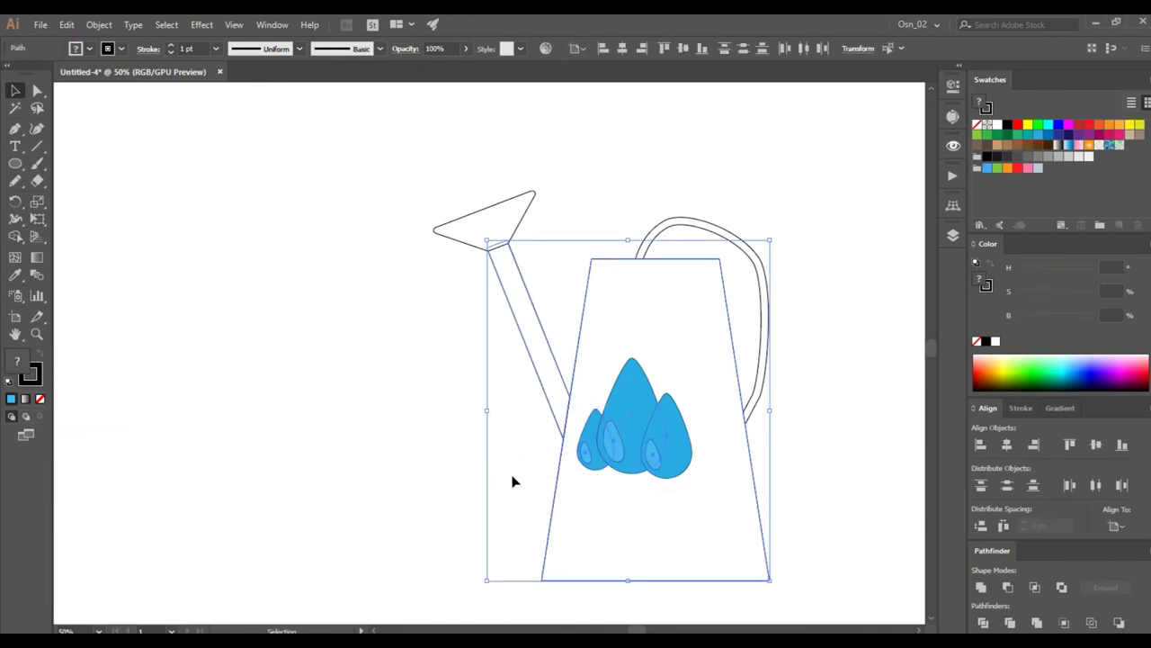
drag(532, 451, 567, 425)
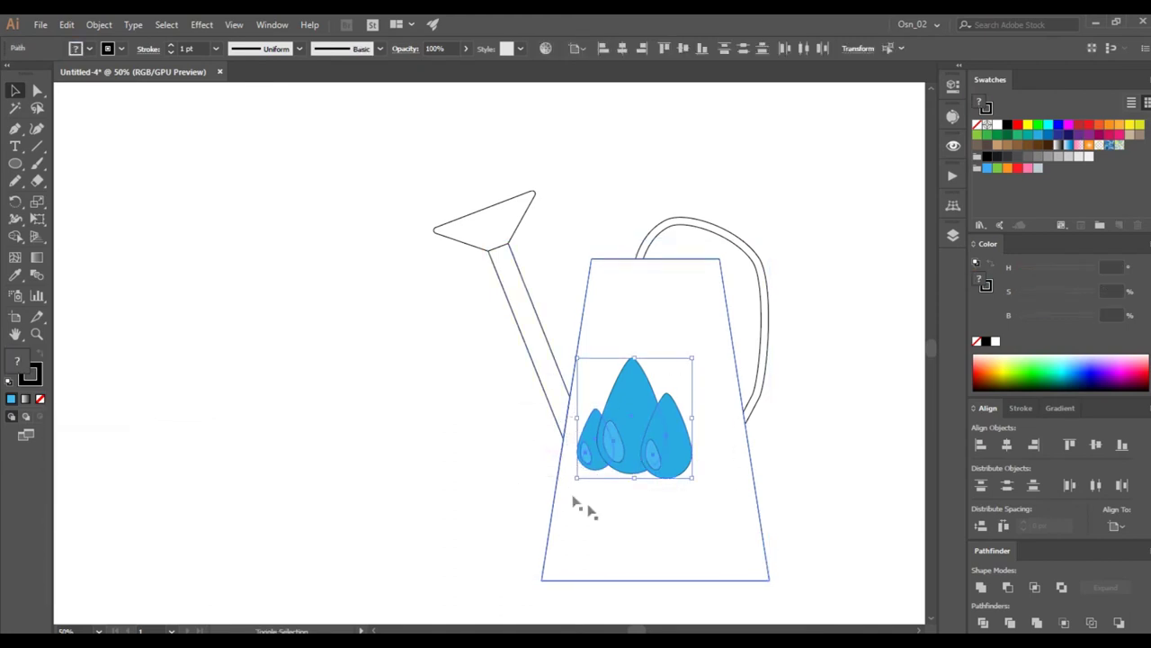
click(619, 508)
Group the three drops and nudge the group slightly right and down.
click(632, 436)
key(ctrl+g)
drag(631, 437, 651, 448)
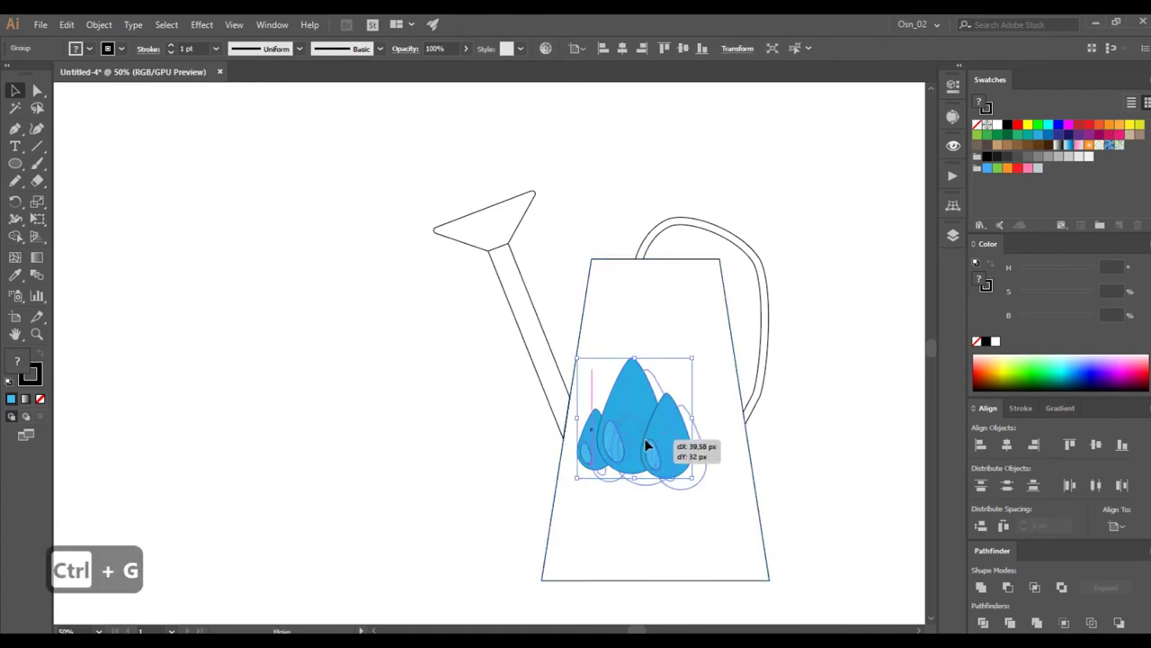
Fill the can body with light blue, then darken it slightly.
click(652, 301)
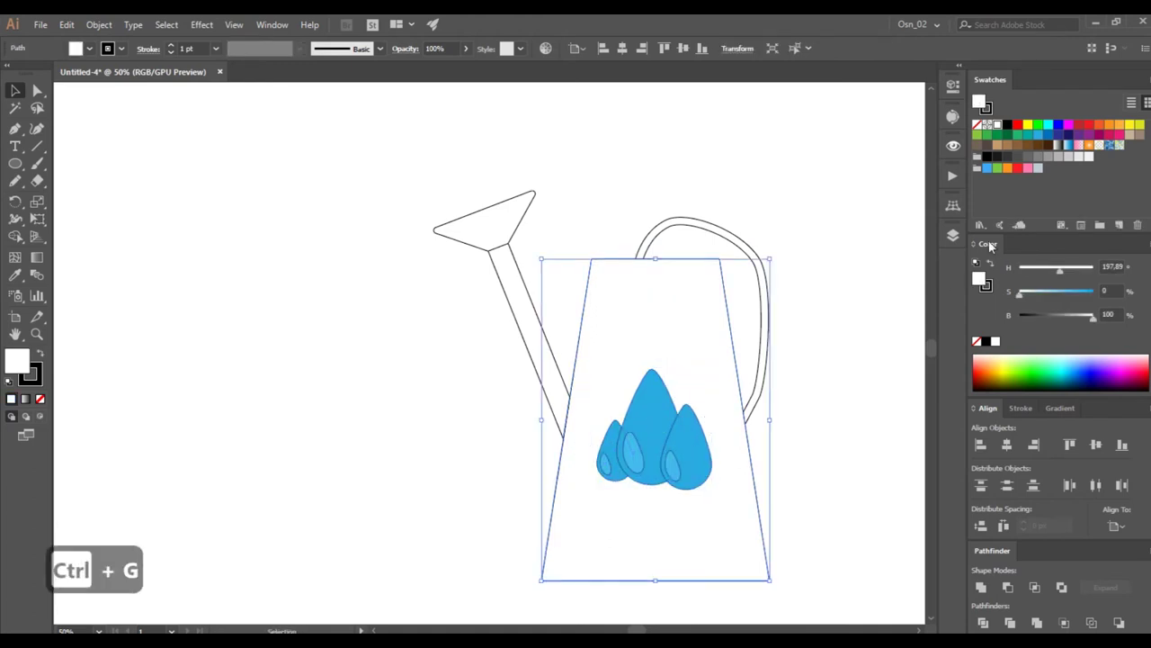
click(986, 168)
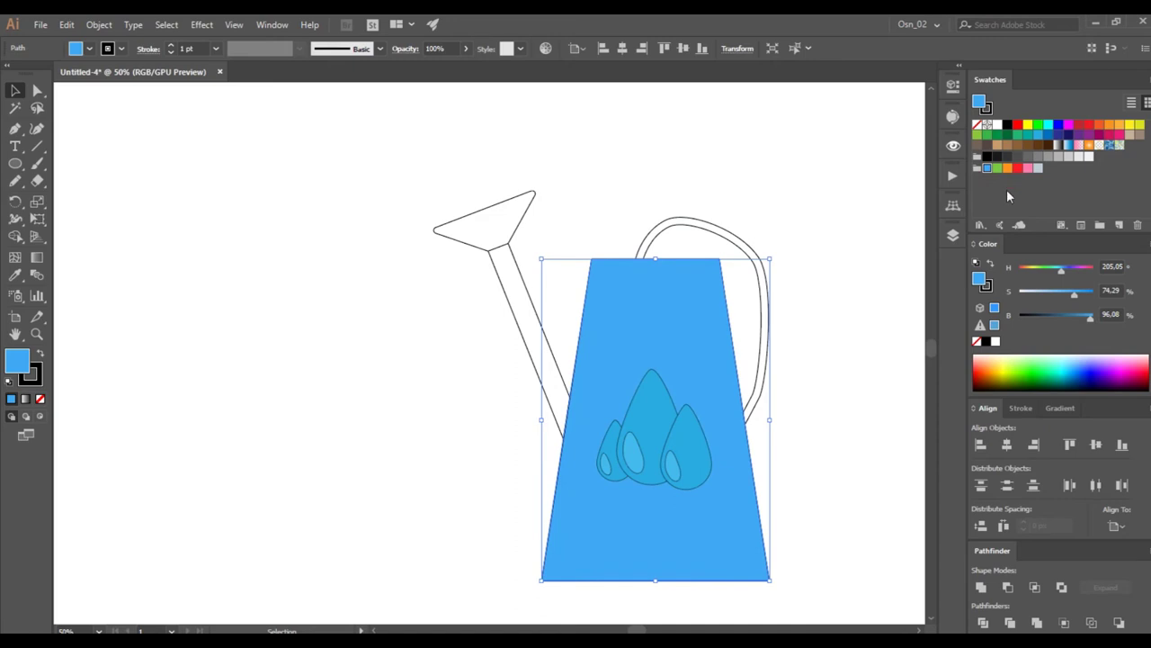
drag(1088, 320, 1080, 317)
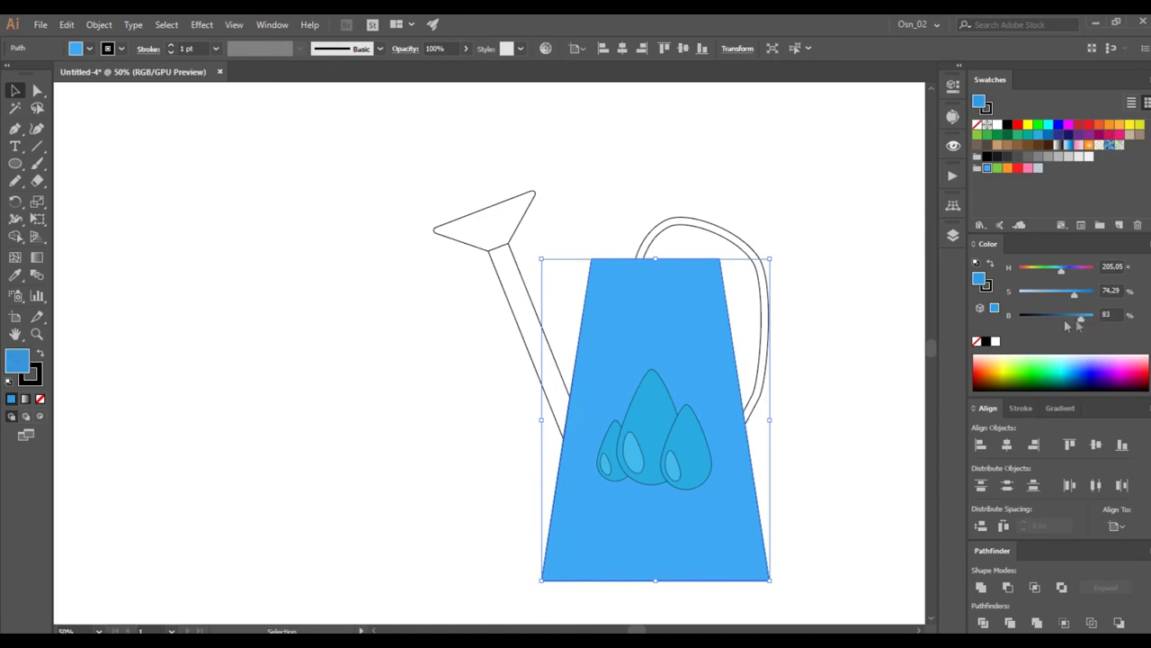
Give the handle and spout stem the body blue, then darken it.
click(722, 238)
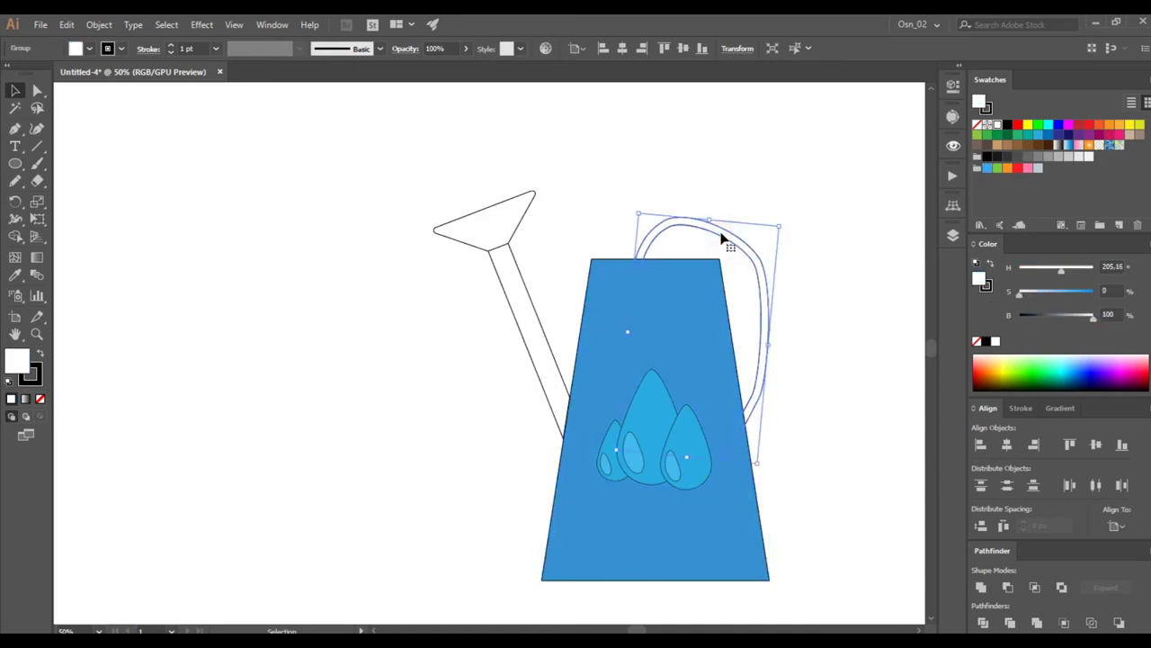
click(538, 235)
shift+click(663, 209)
click(707, 277)
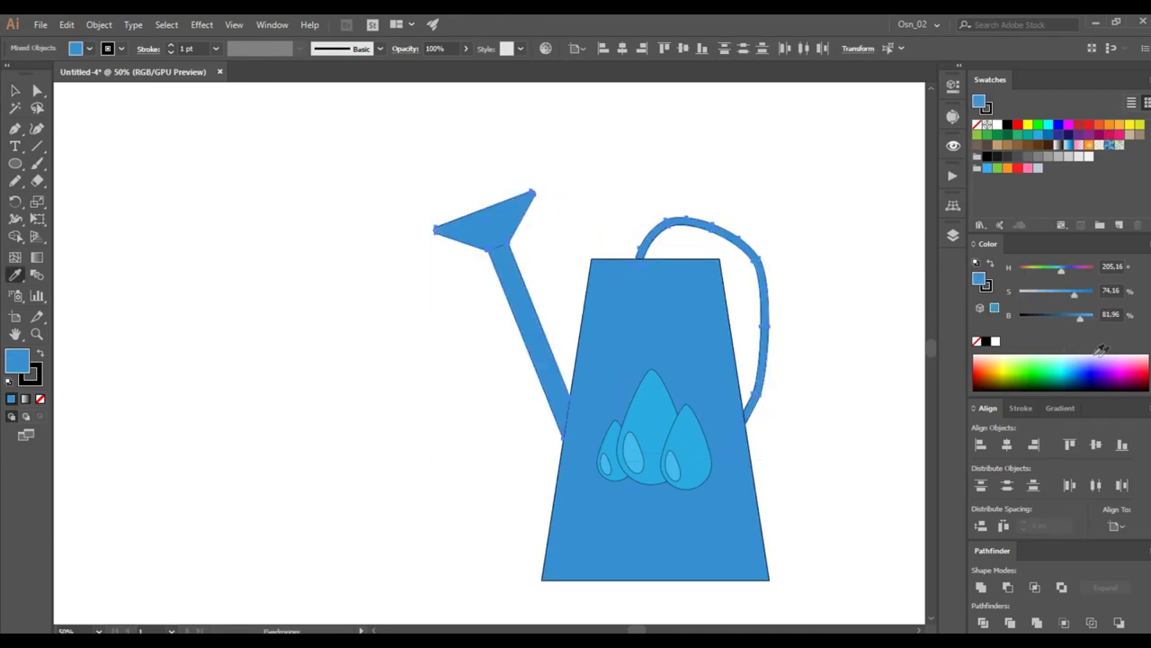
drag(1076, 320, 1070, 316)
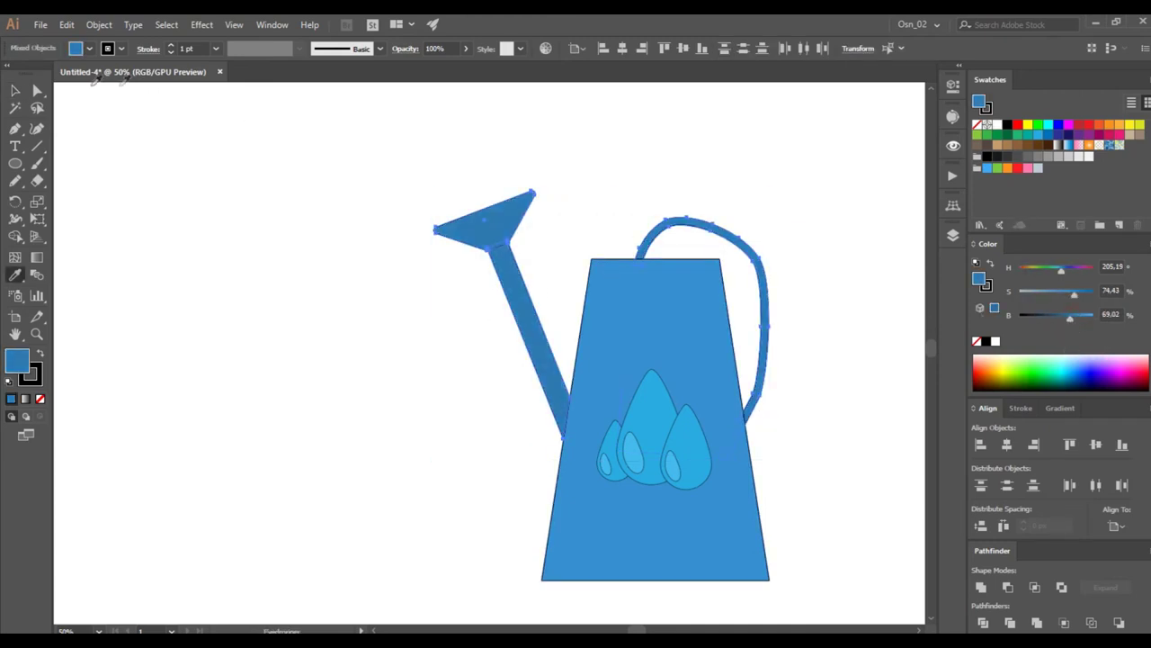
Eyedrop the lighter body blue onto the spout head.
click(16, 91)
click(153, 148)
click(476, 219)
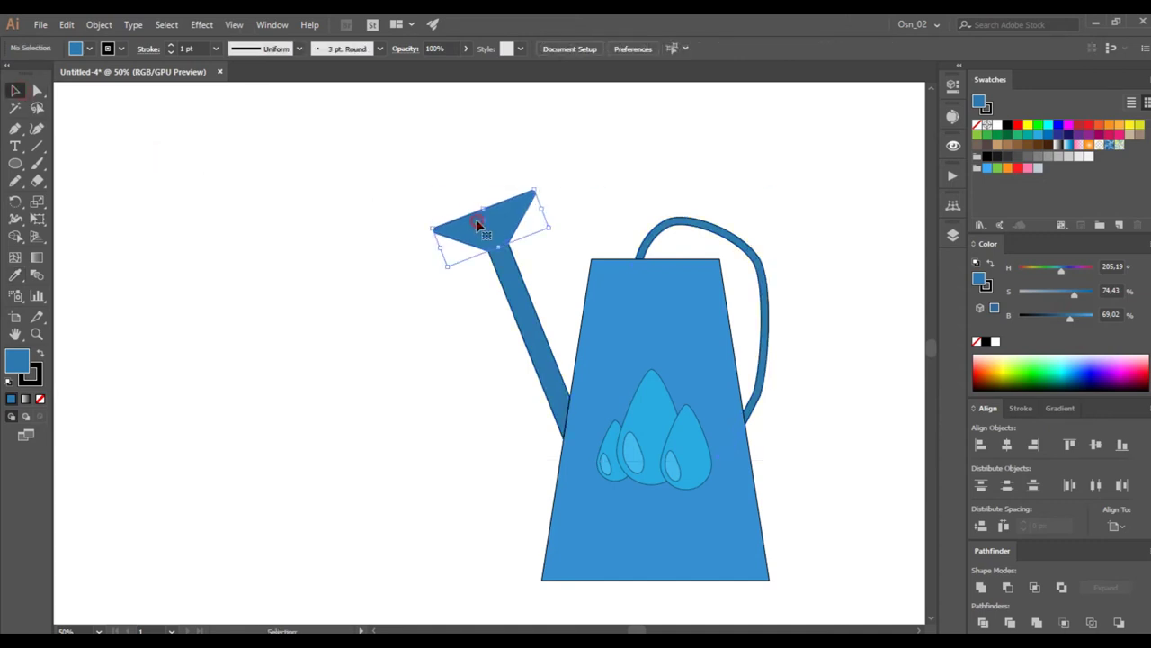
key(i)
click(696, 289)
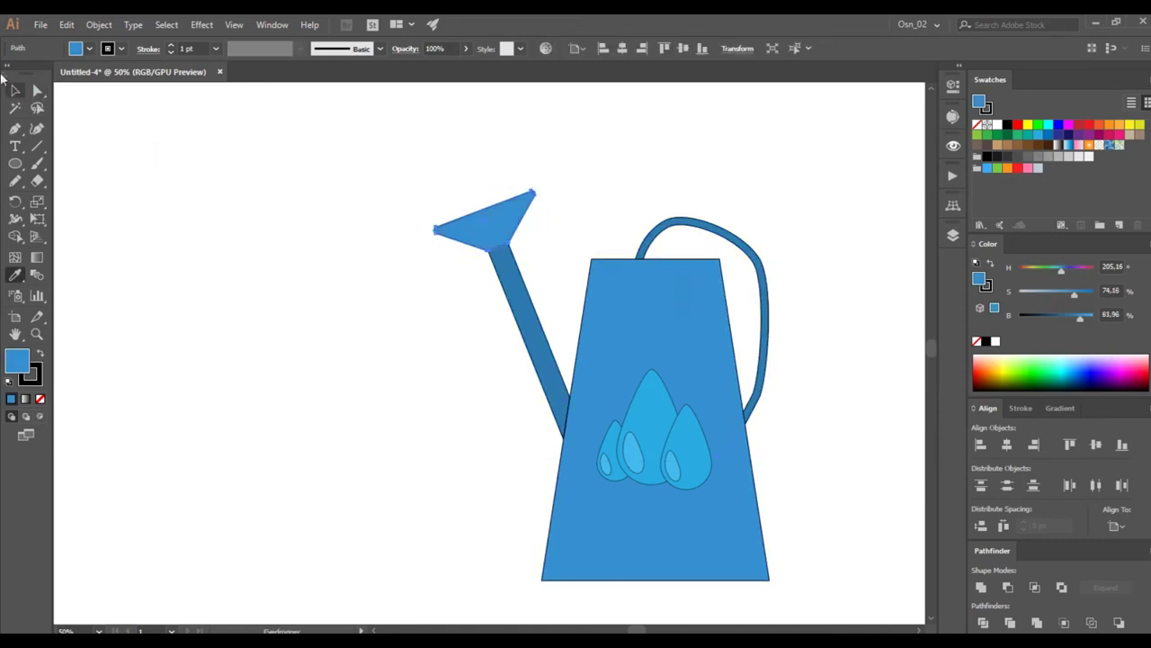
Select every part of the can and set its stroke to None.
click(15, 91)
click(131, 172)
click(368, 261)
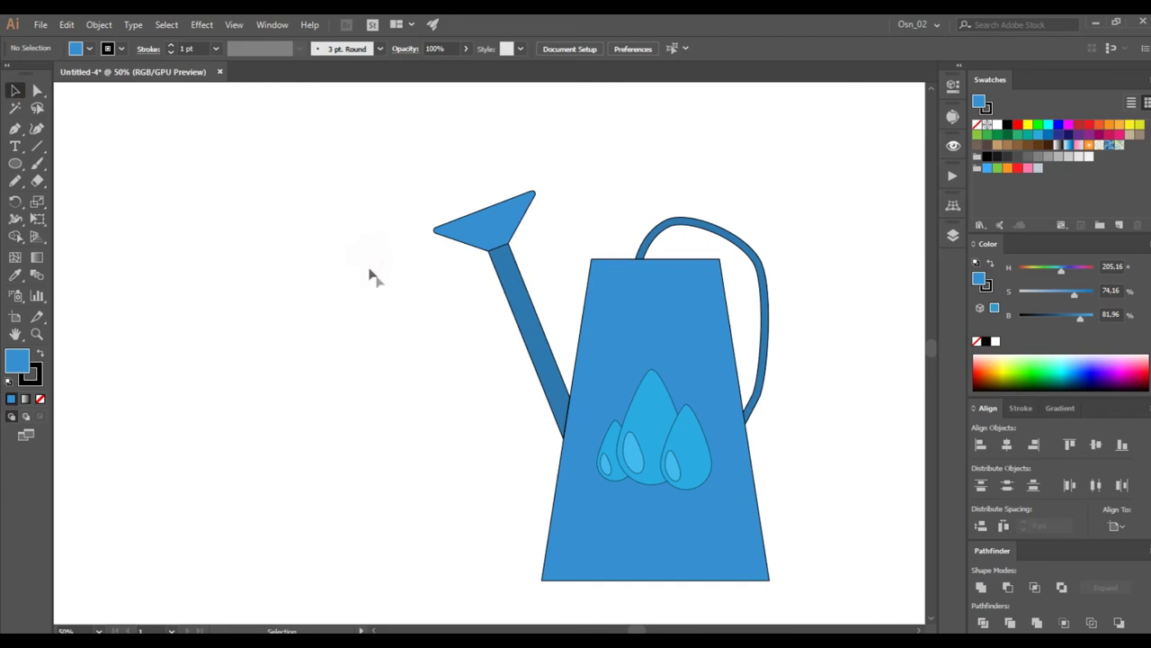
drag(405, 210, 782, 613)
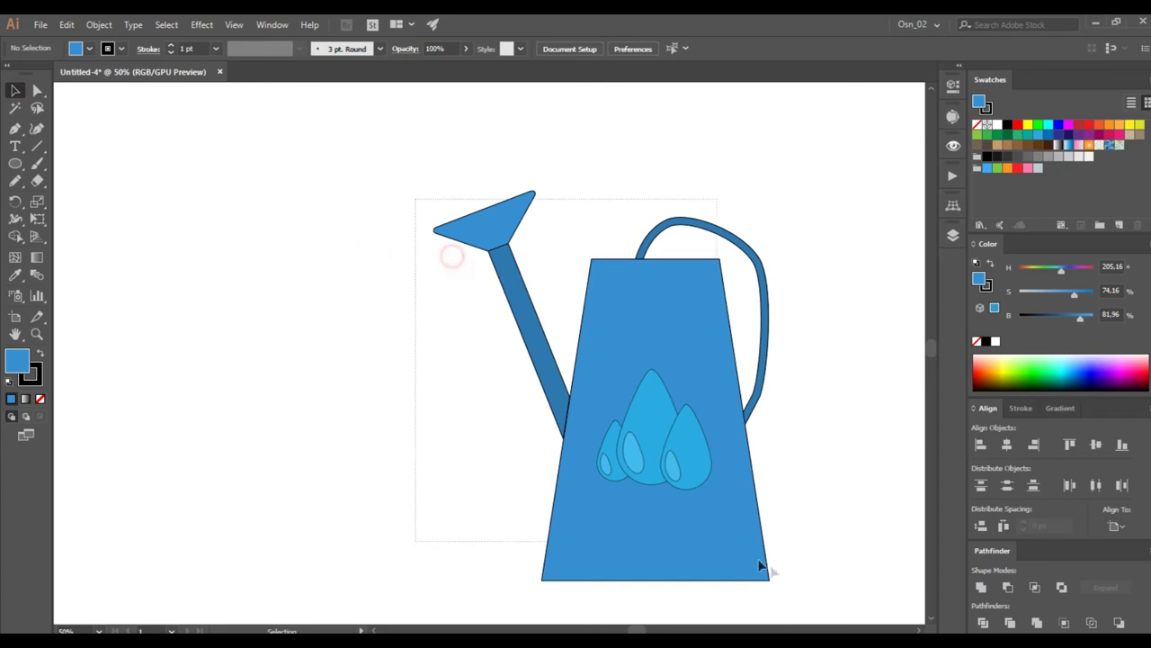
click(39, 398)
Zoom out and select the can body's anchor points with Direct Selection.
click(216, 376)
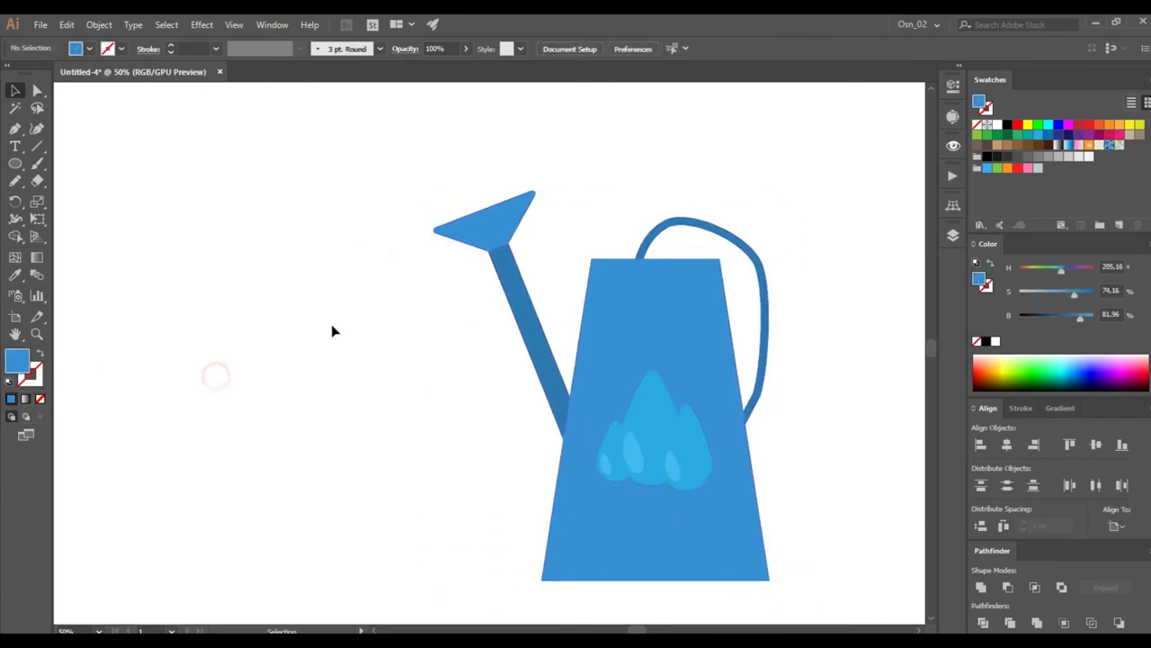
key(ctrl+minus)
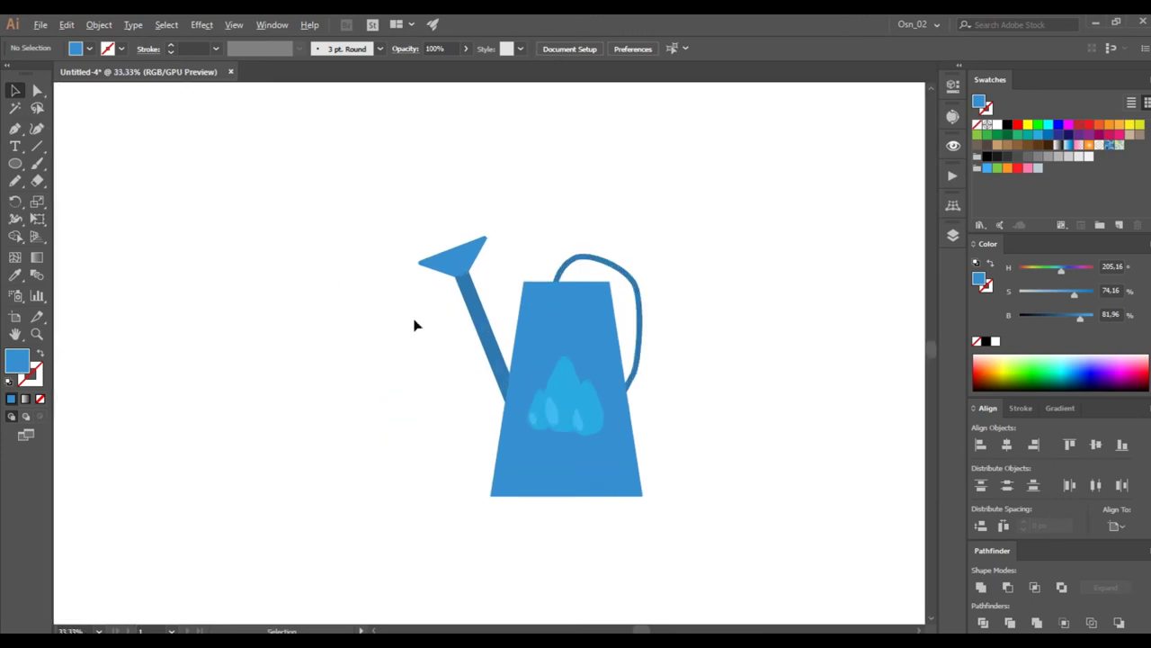
scroll(414, 324, up, 1)
click(596, 314)
click(37, 90)
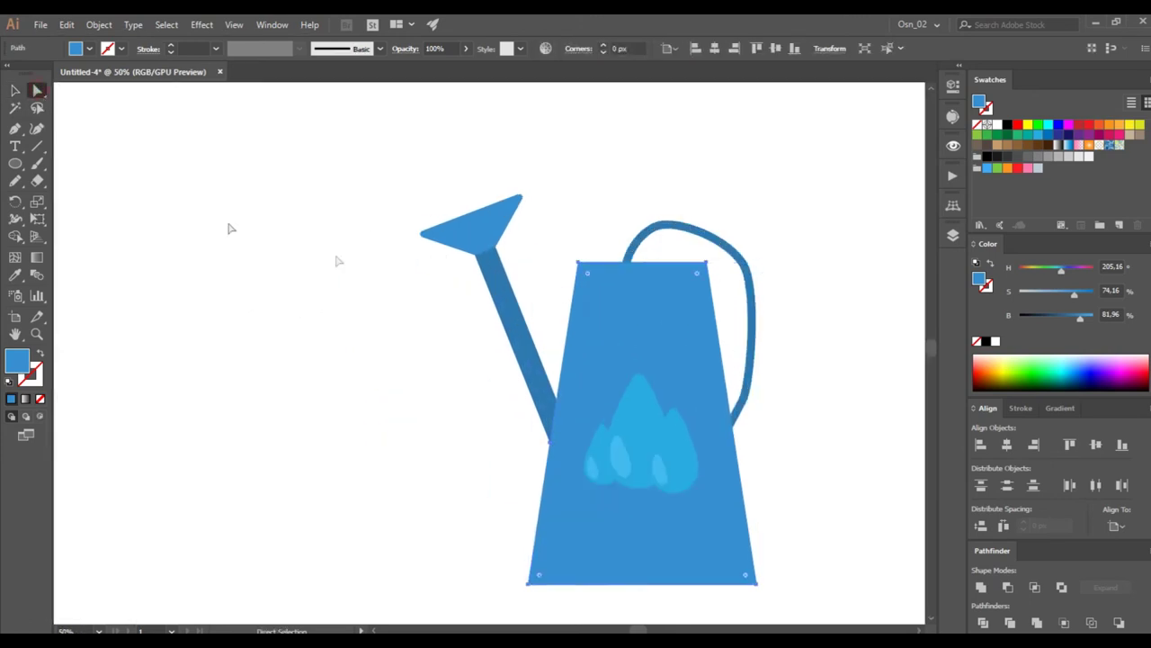
Round all four can-body corners to a 79.44 px radius.
drag(589, 275, 603, 299)
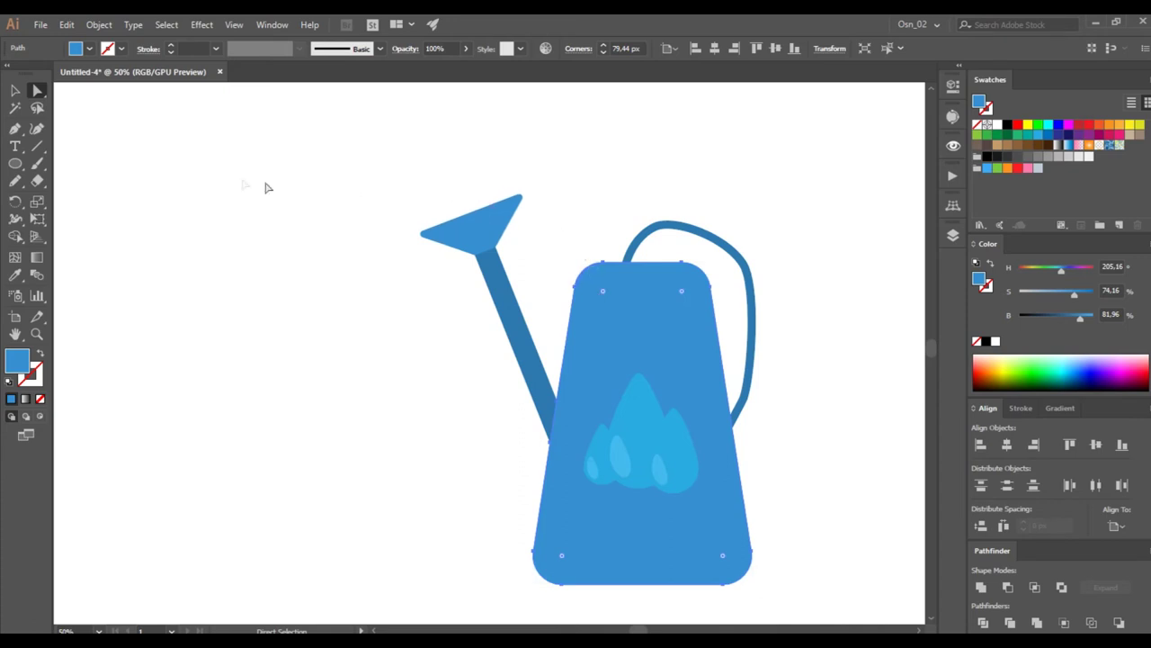
click(15, 91)
scroll(312, 289, right, 3)
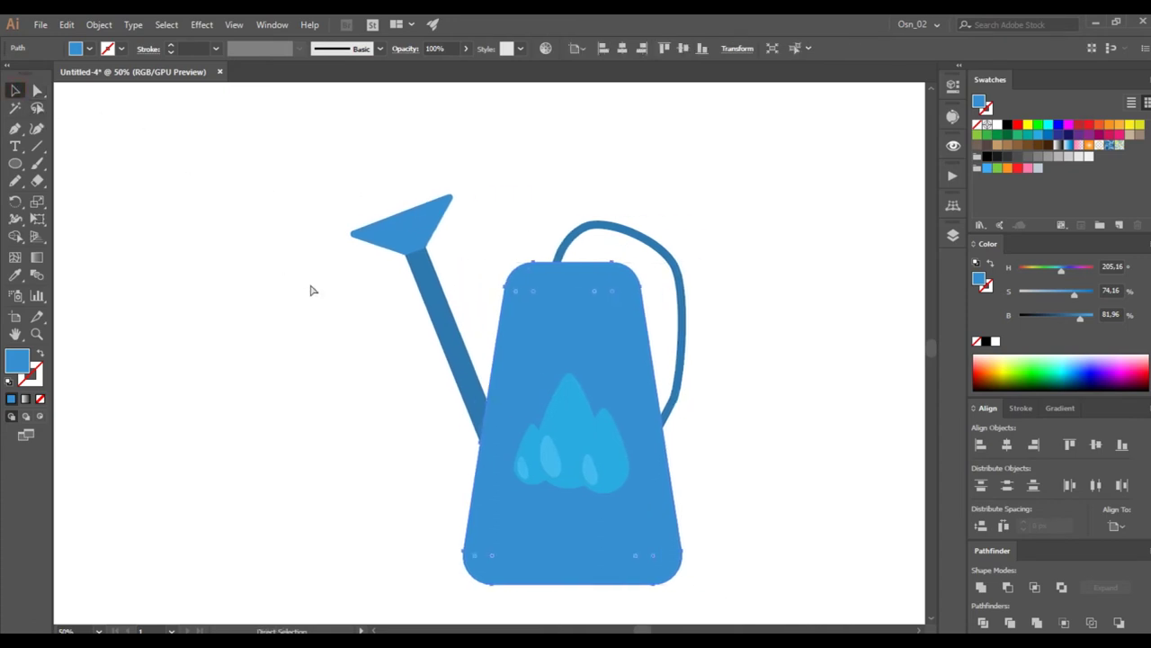
Rotate the spout head about 30° upward and move it down-left toward the stem.
click(388, 230)
drag(436, 186, 411, 173)
scroll(409, 229, up, 3)
mouse_move(385, 239)
mouse_down()
mouse_move(351, 279)
mouse_move(365, 294)
mouse_up()
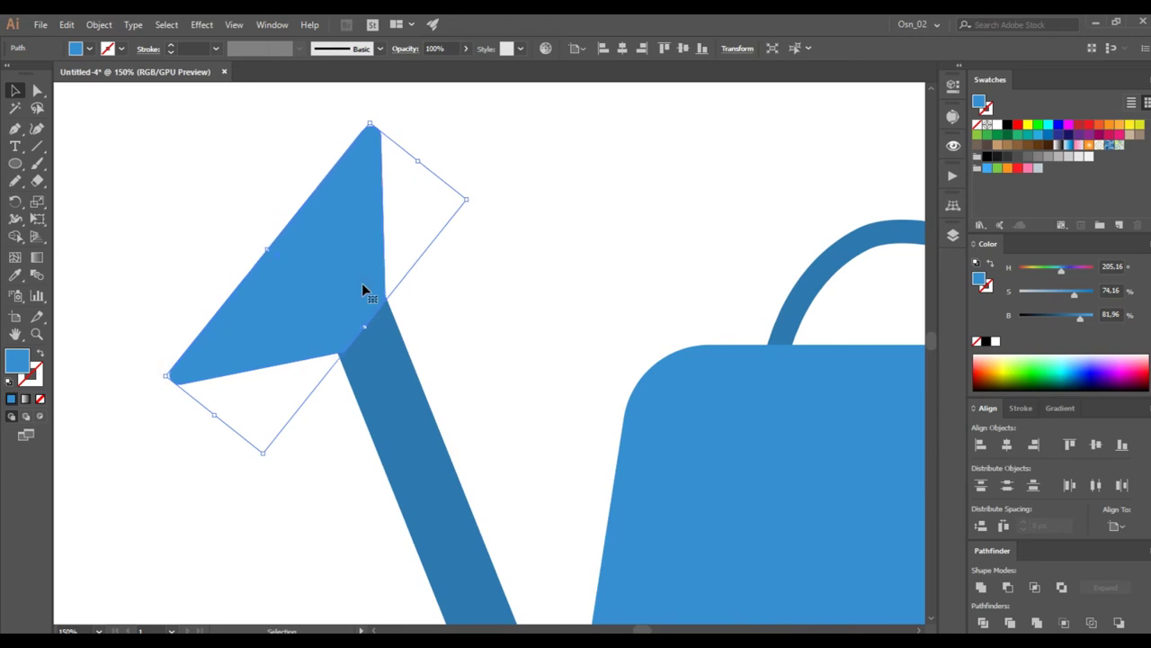
Shorten the spout stem from its top end after undoing a first resize.
click(387, 386)
scroll(442, 432, down, 2)
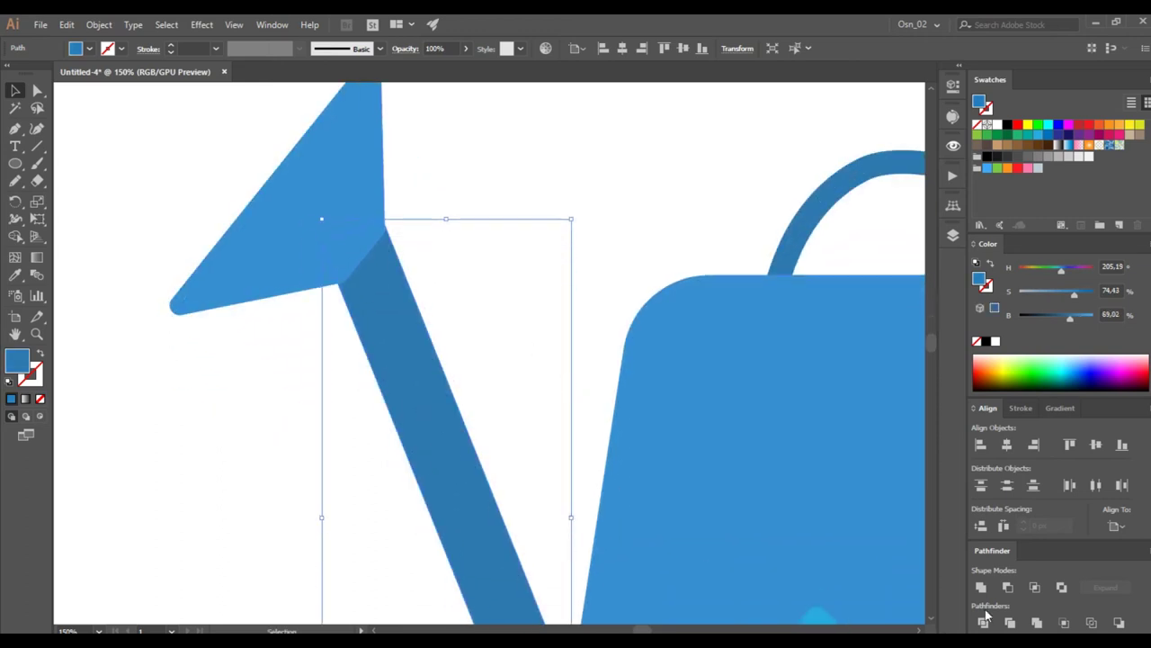
scroll(525, 486, down, 3)
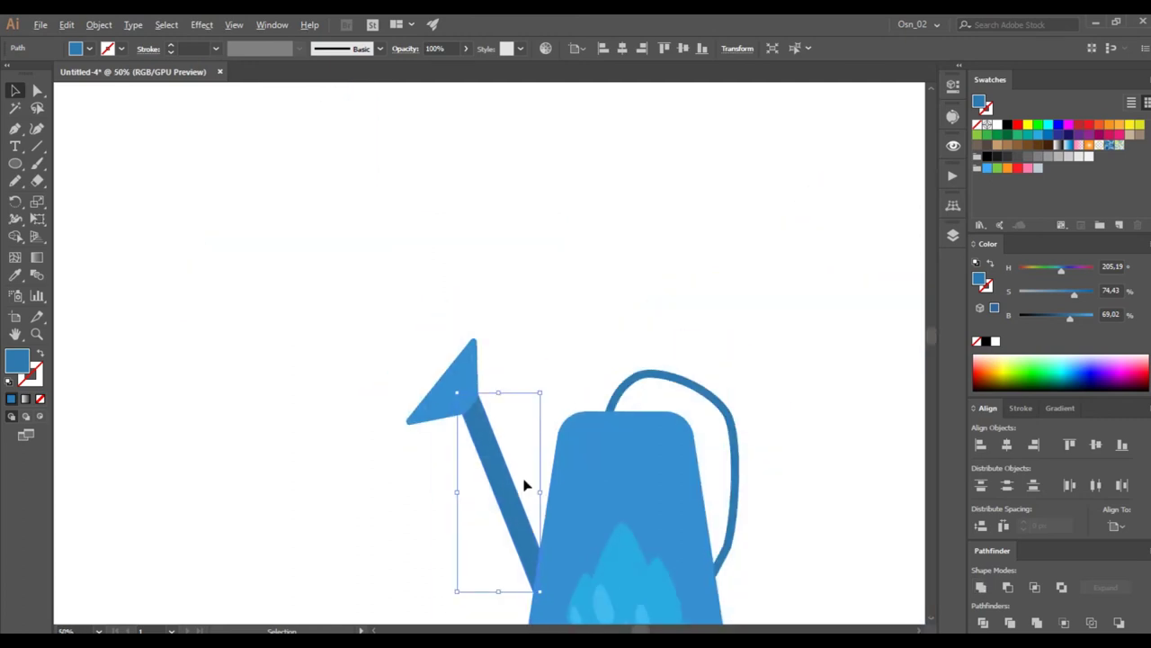
drag(542, 391, 535, 406)
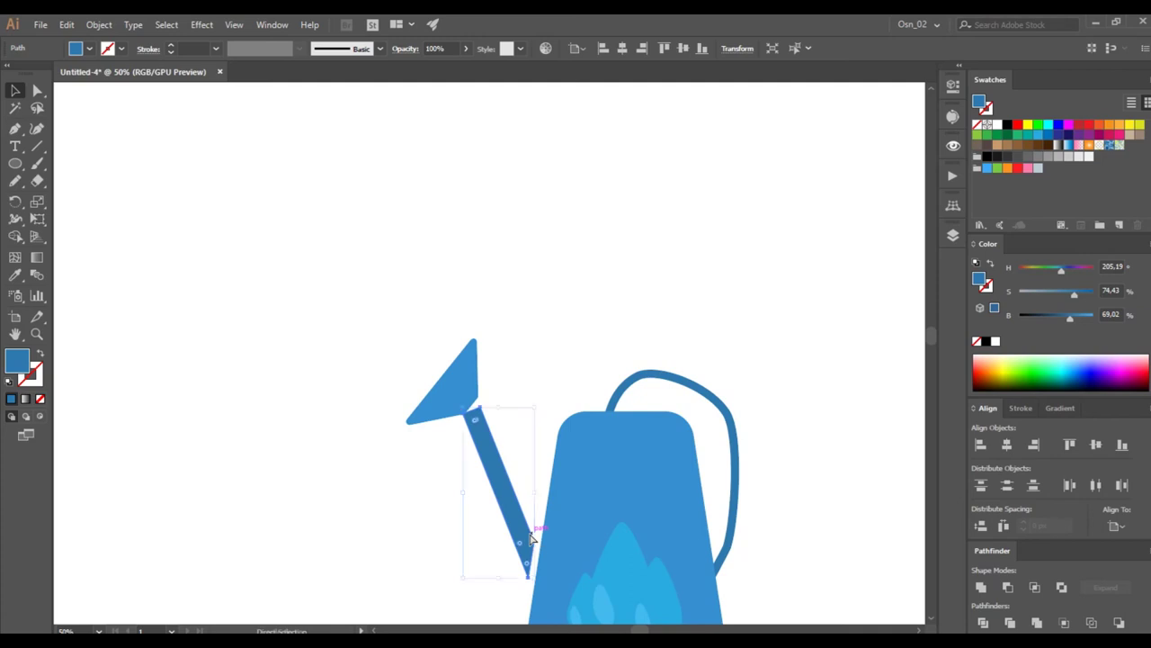
key(ctrl+z)
drag(456, 394, 479, 398)
Deselect and zoom out to view the whole watering can.
click(537, 373)
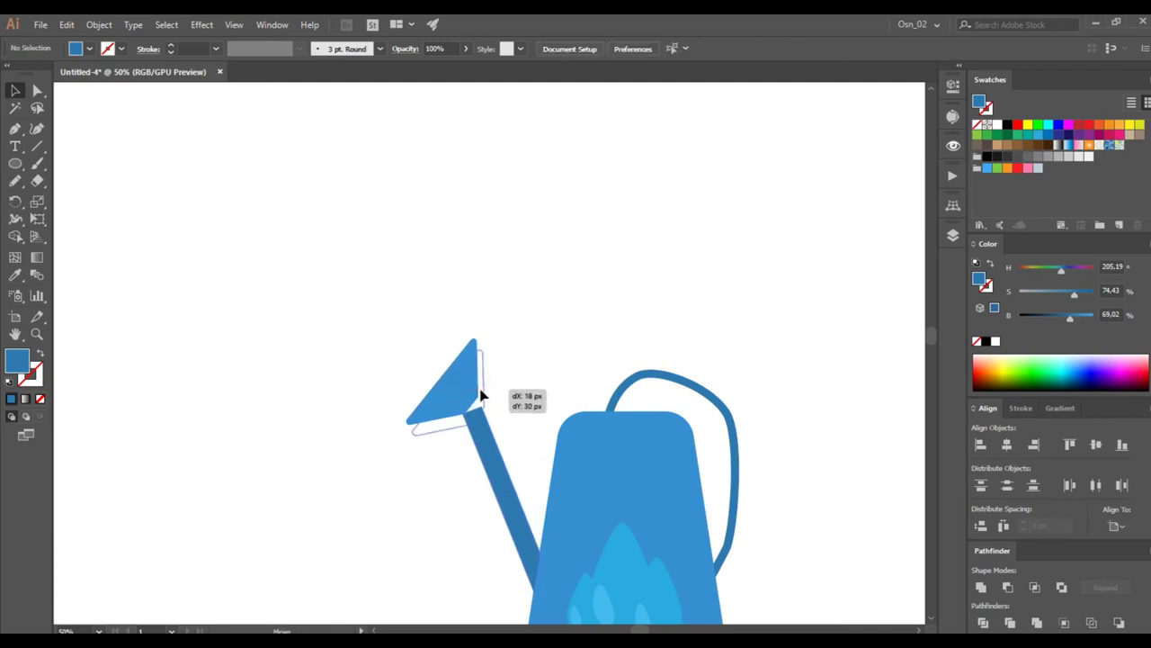
click(536, 434)
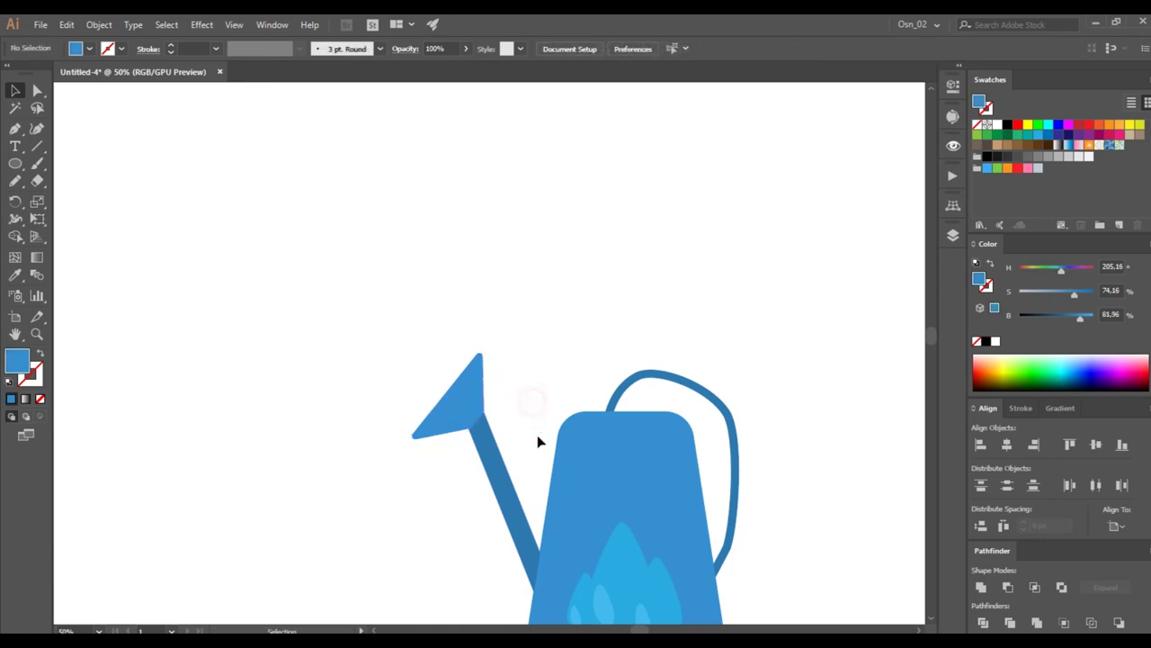
key(ctrl+minus)
scroll(537, 439, down, 2)
scroll(540, 441, up, 1)
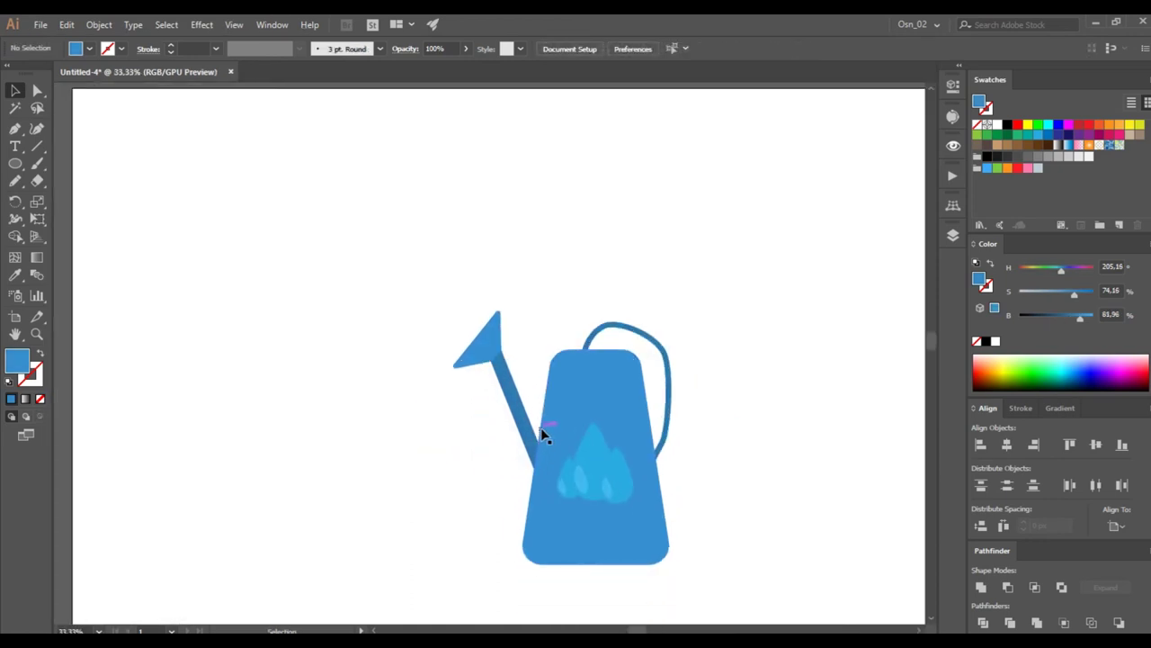
scroll(540, 429, down, 2)
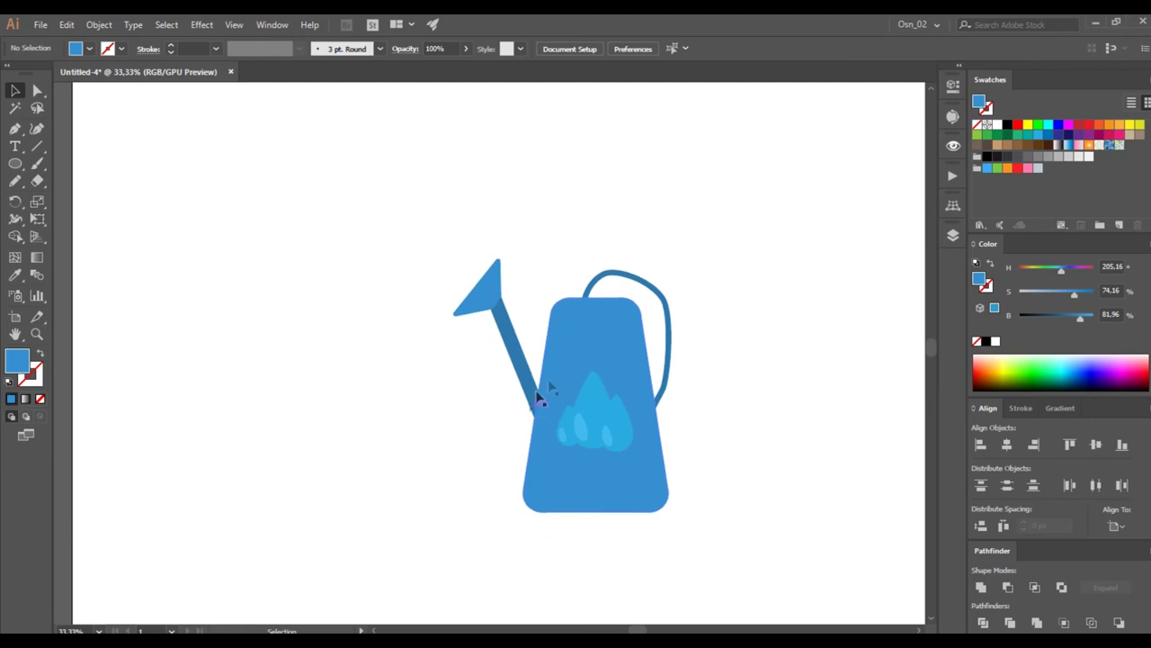
Paste a copy of the handle in front and nudge it slightly into place.
click(651, 292)
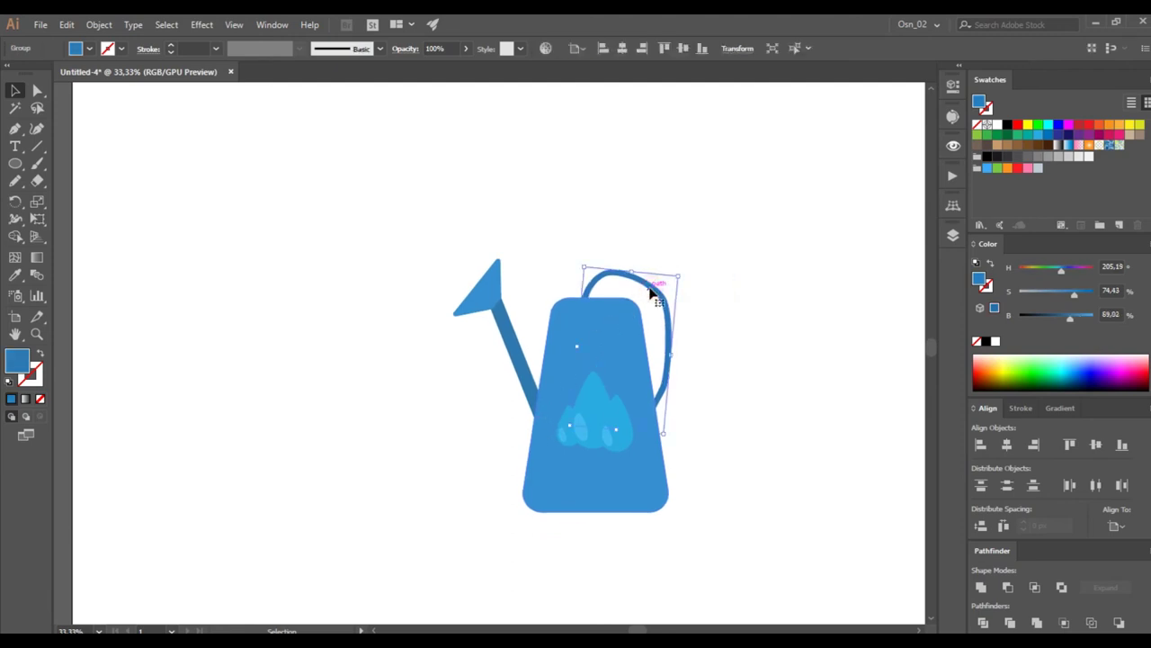
key(a)
key(ctrl+c)
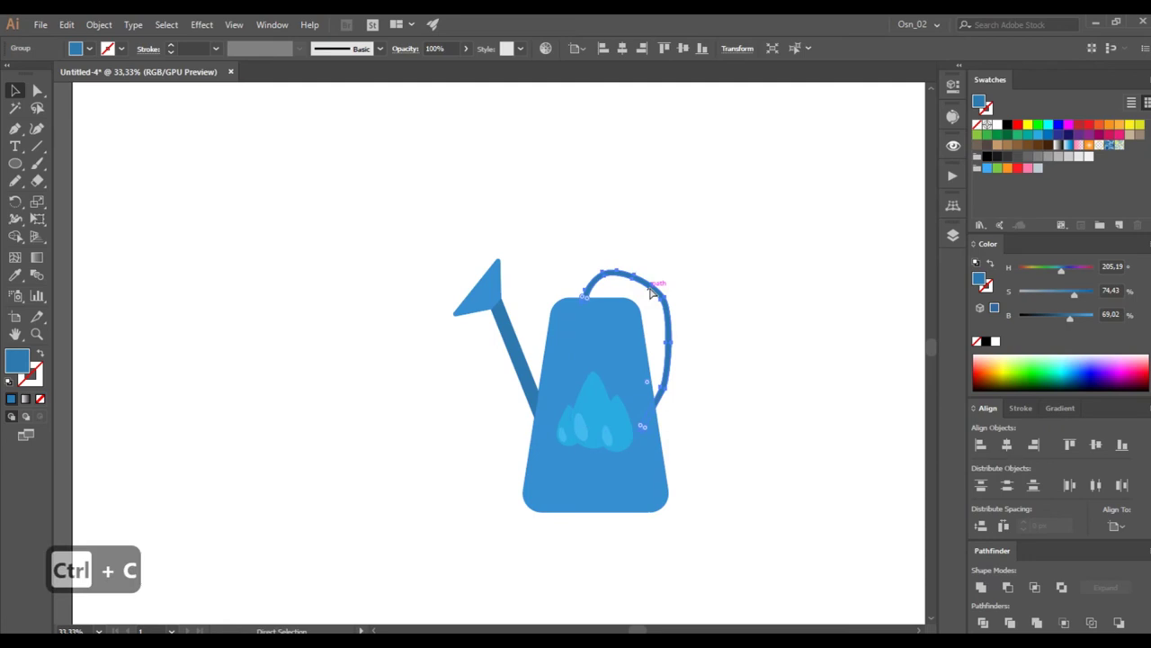
key(ctrl+f)
drag(651, 292, 654, 299)
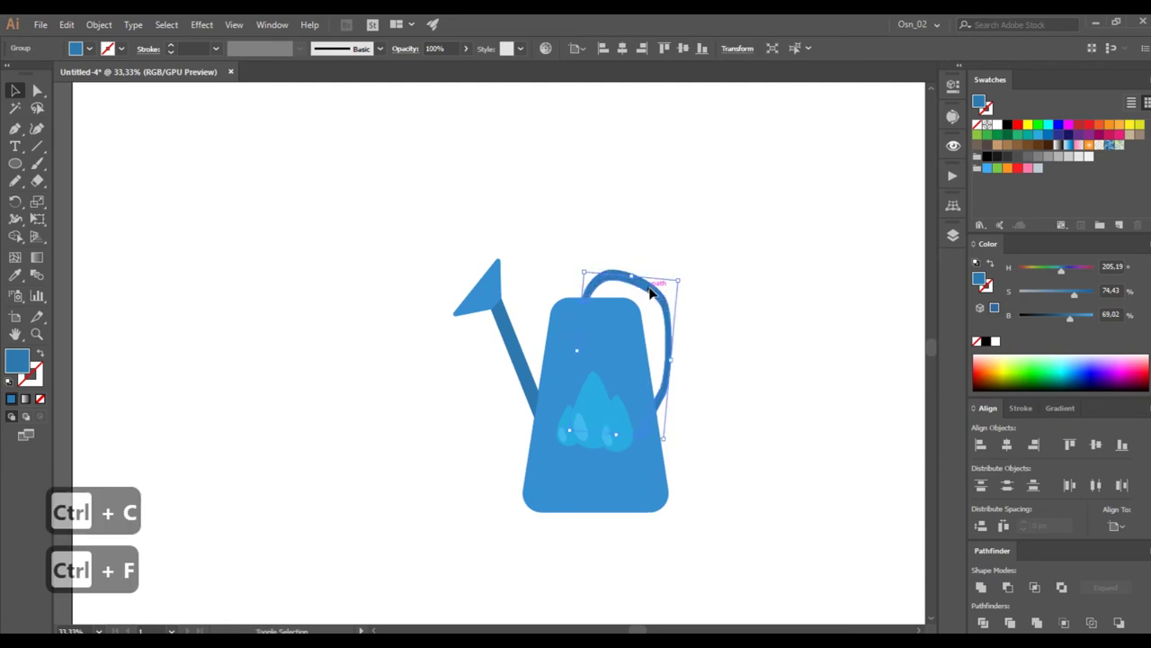
key(Up)
key(Up)
key(Up)
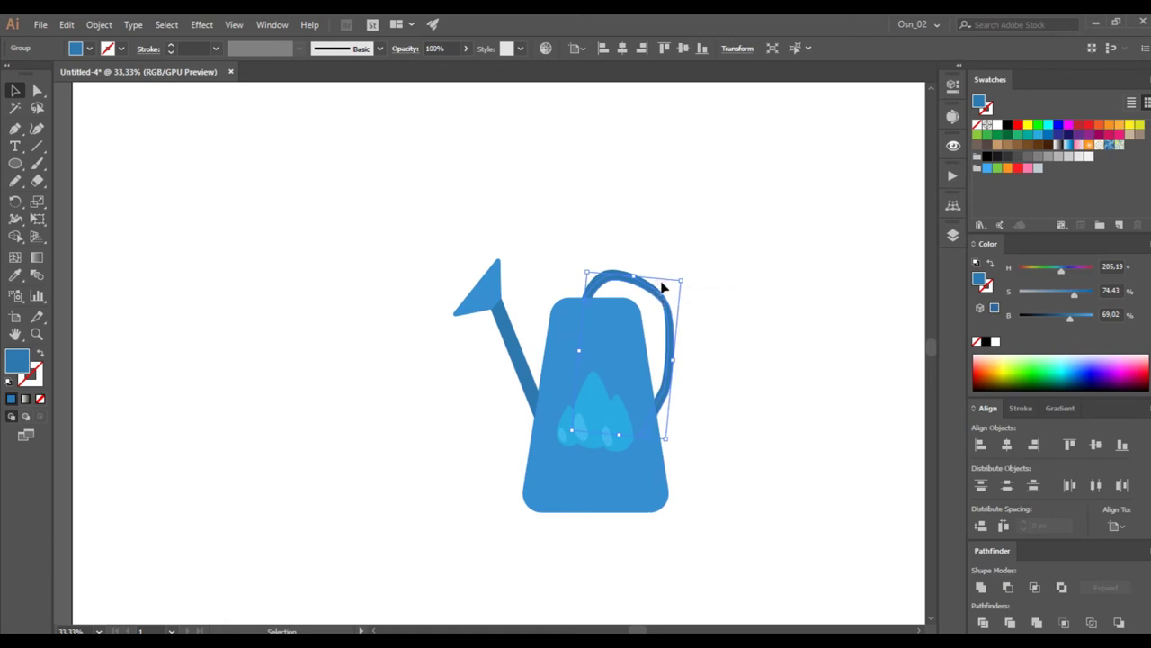
Try merging the handle parts into one shape, then undo the merge.
click(712, 316)
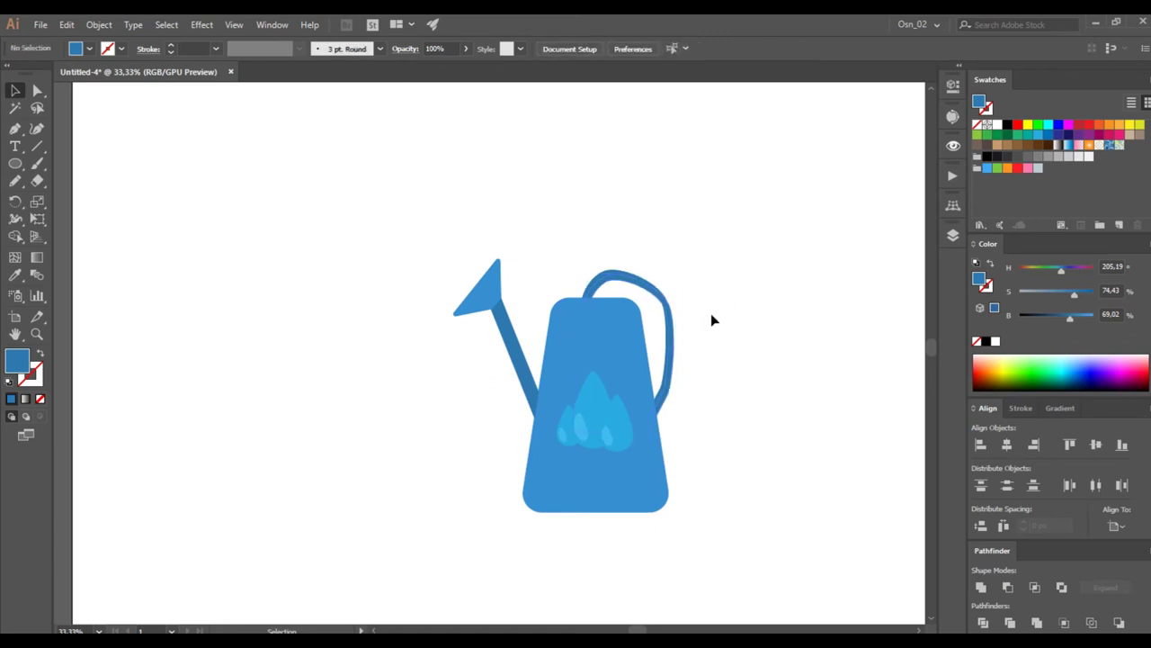
click(671, 306)
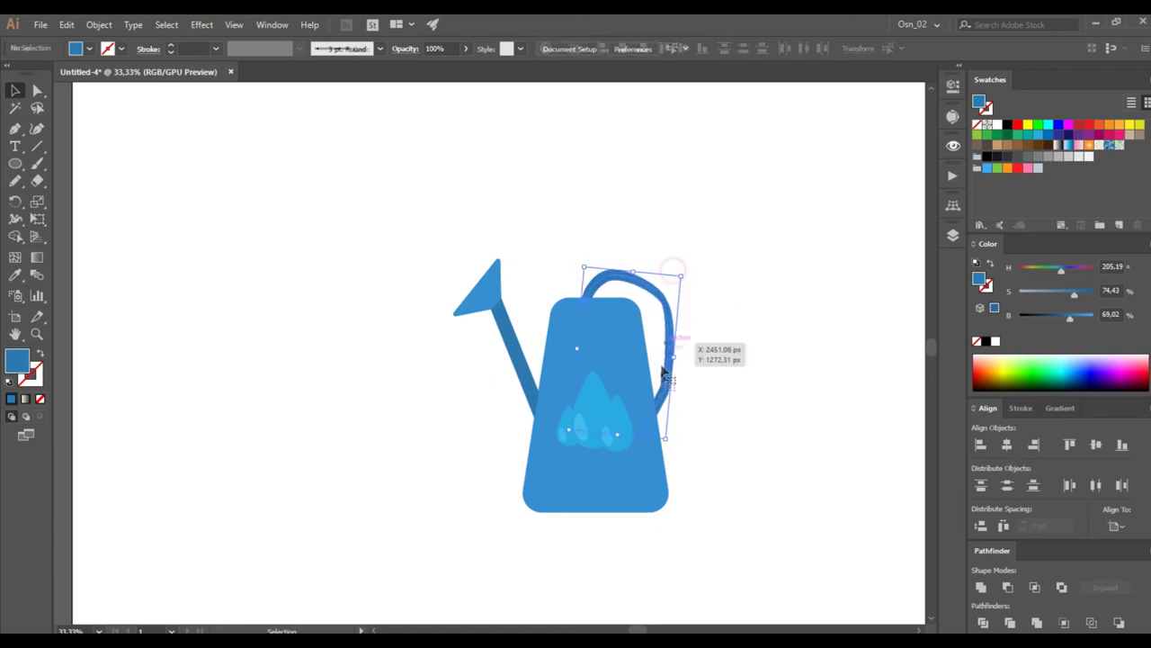
scroll(740, 370, up, 2)
scroll(740, 370, up, 1)
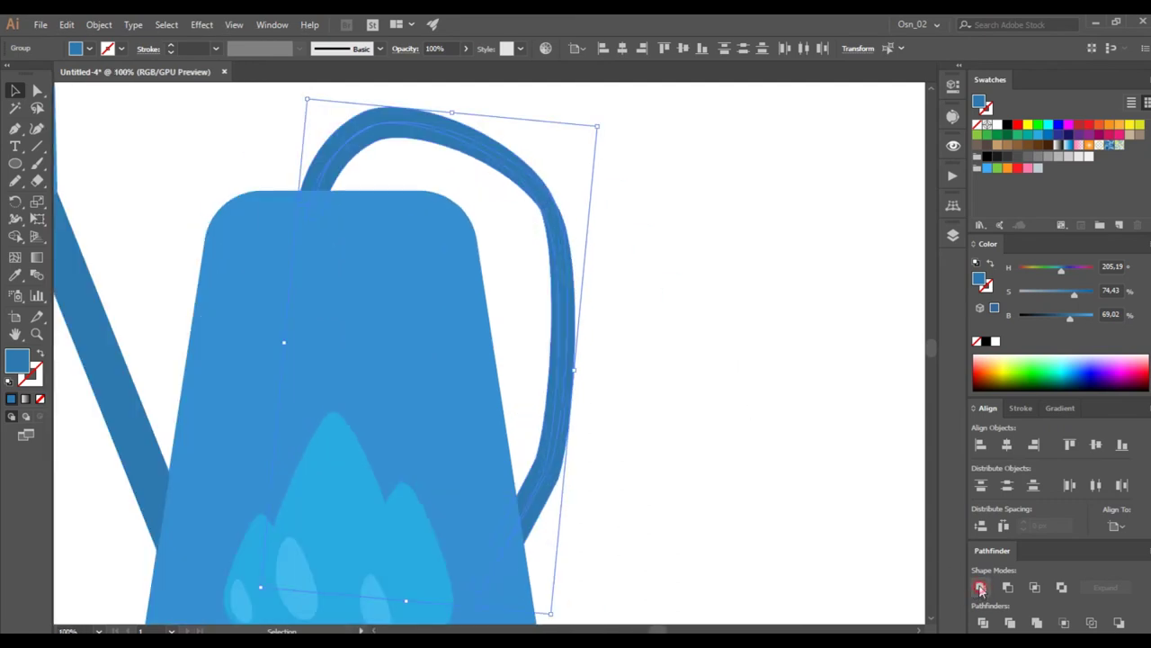
click(980, 587)
click(760, 391)
key(ctrl+z)
Nudge the handle group left, undo recent tweaks, and zoom to fit the artboard.
click(660, 267)
click(371, 150)
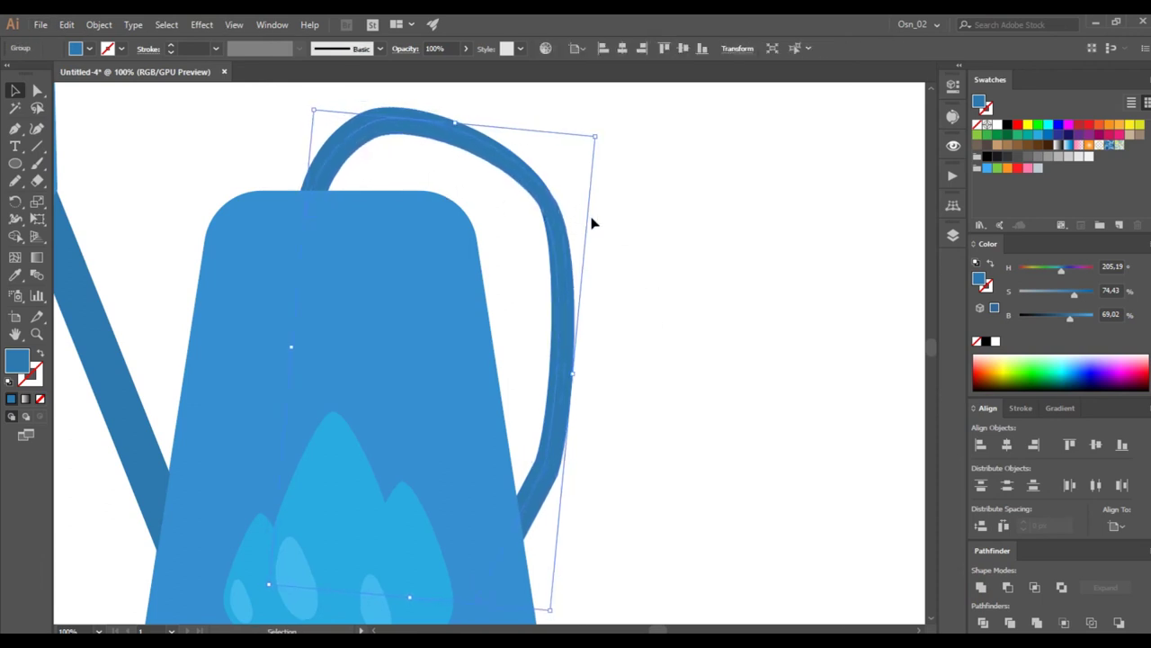
key(Left)
key(Left)
key(Left)
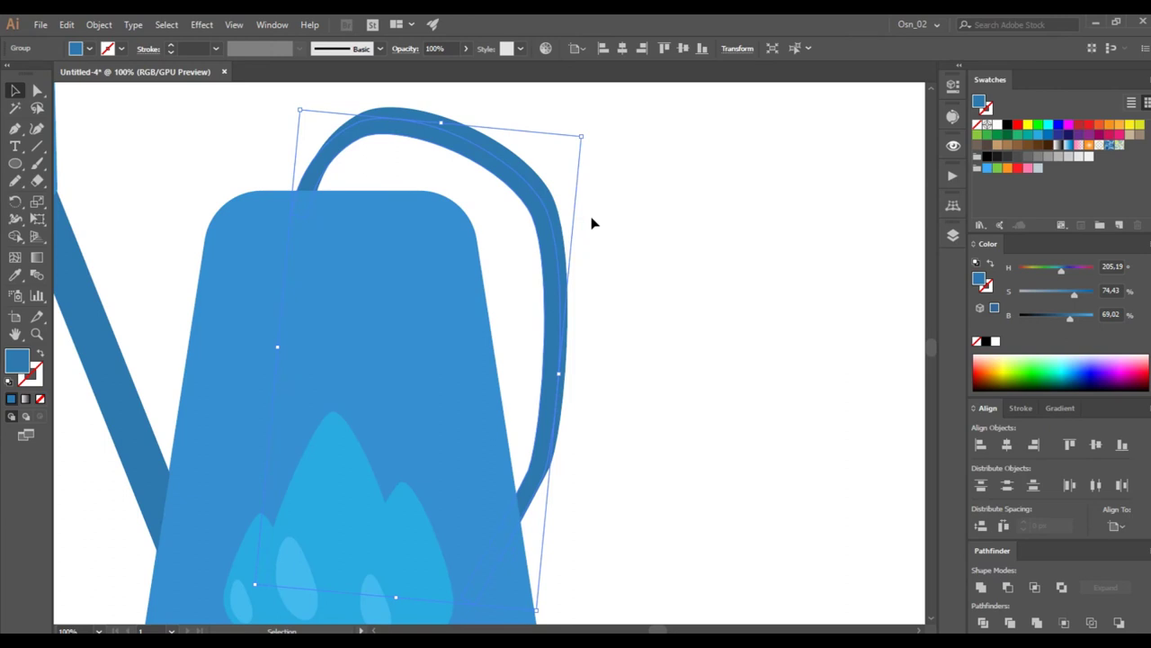
key(ctrl+z)
key(ctrl+z)
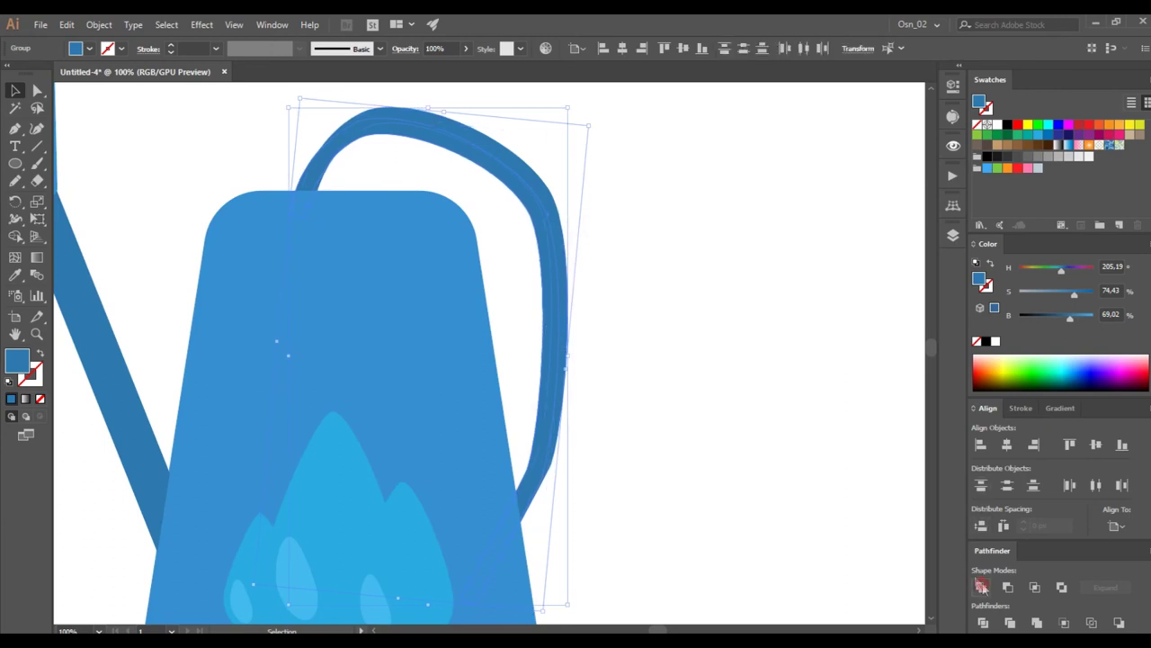
key(ctrl+z)
click(635, 288)
key(ctrl+0)
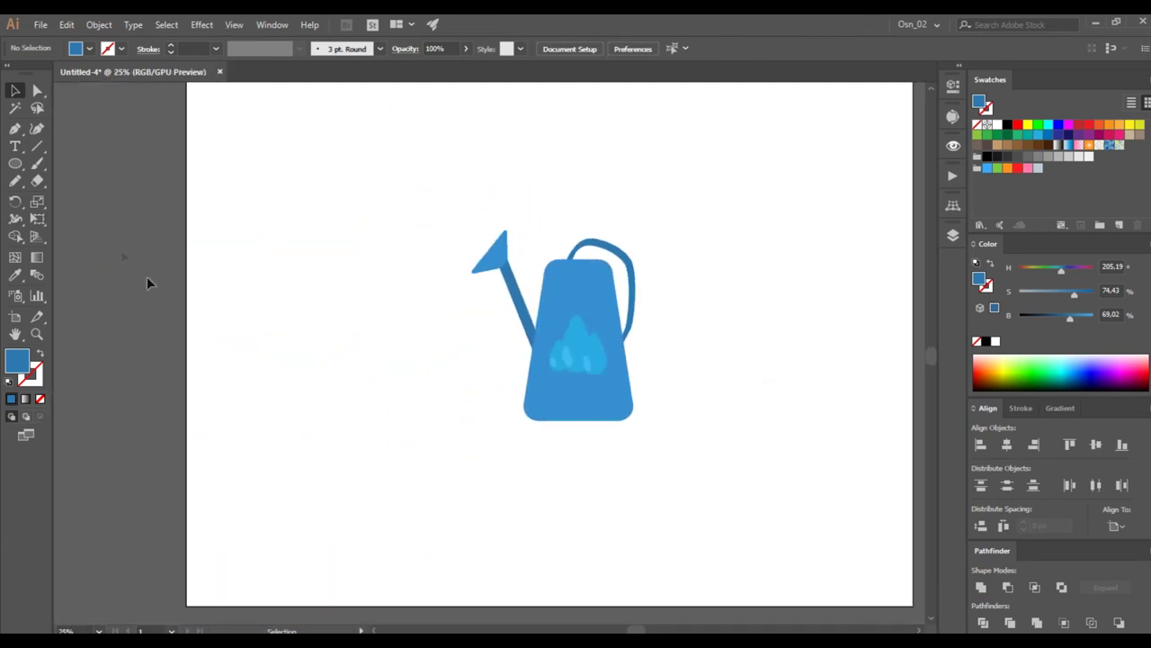
Draw a wide, flat light-grey ellipse under the can and send it to back.
click(16, 164)
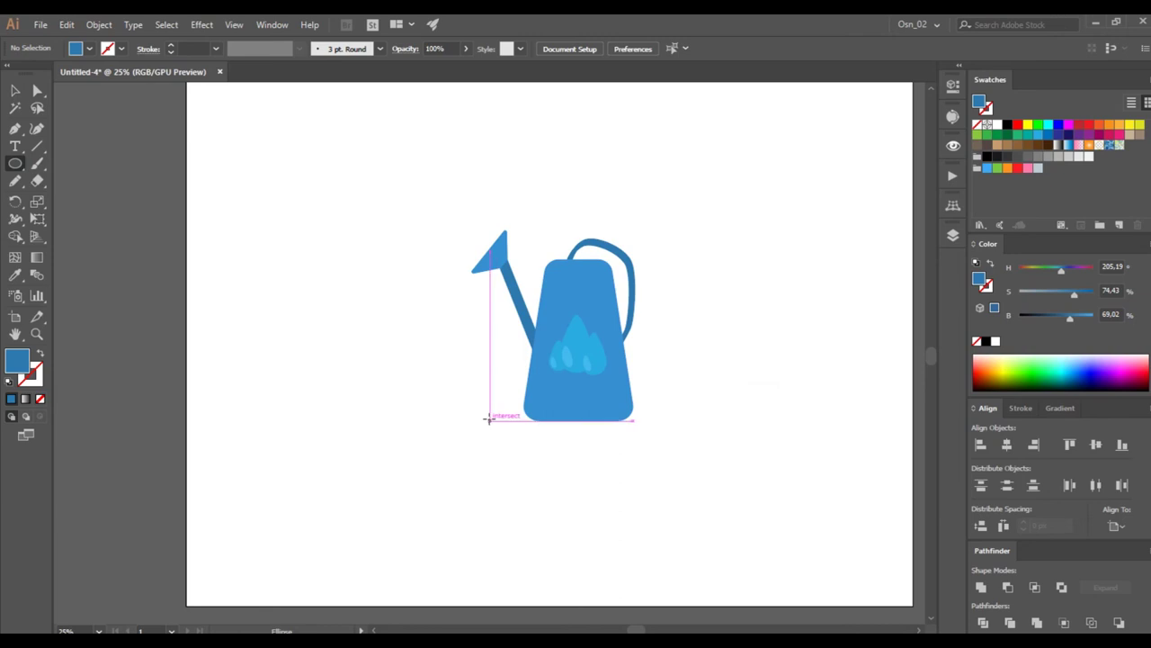
drag(487, 415, 699, 427)
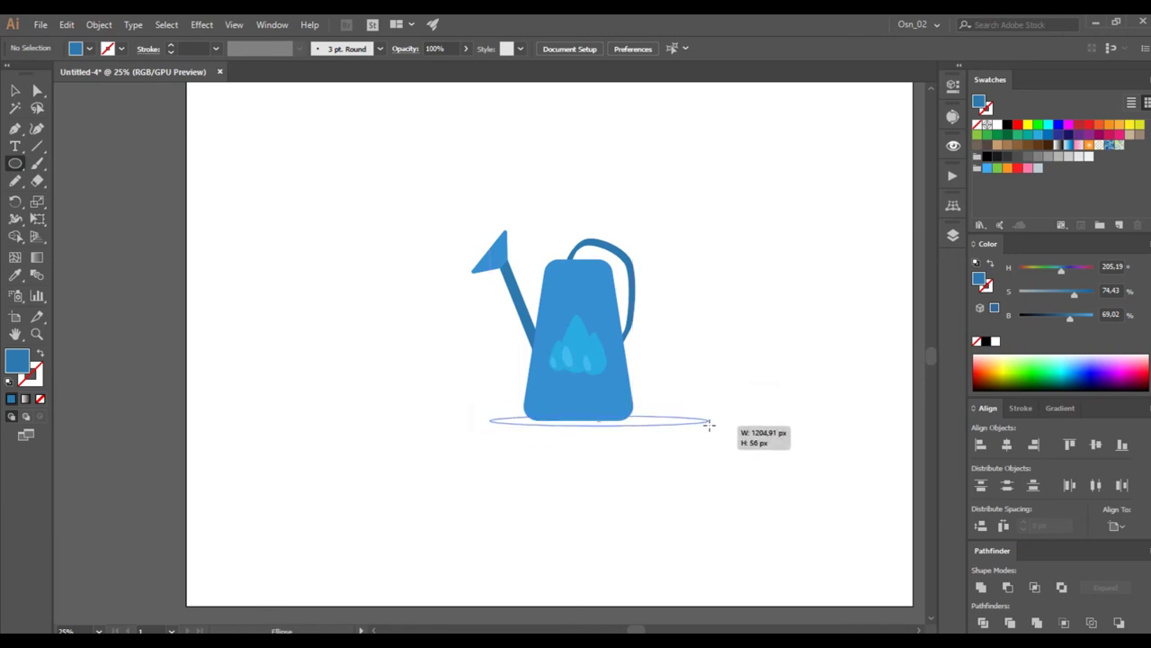
drag(699, 428, 712, 423)
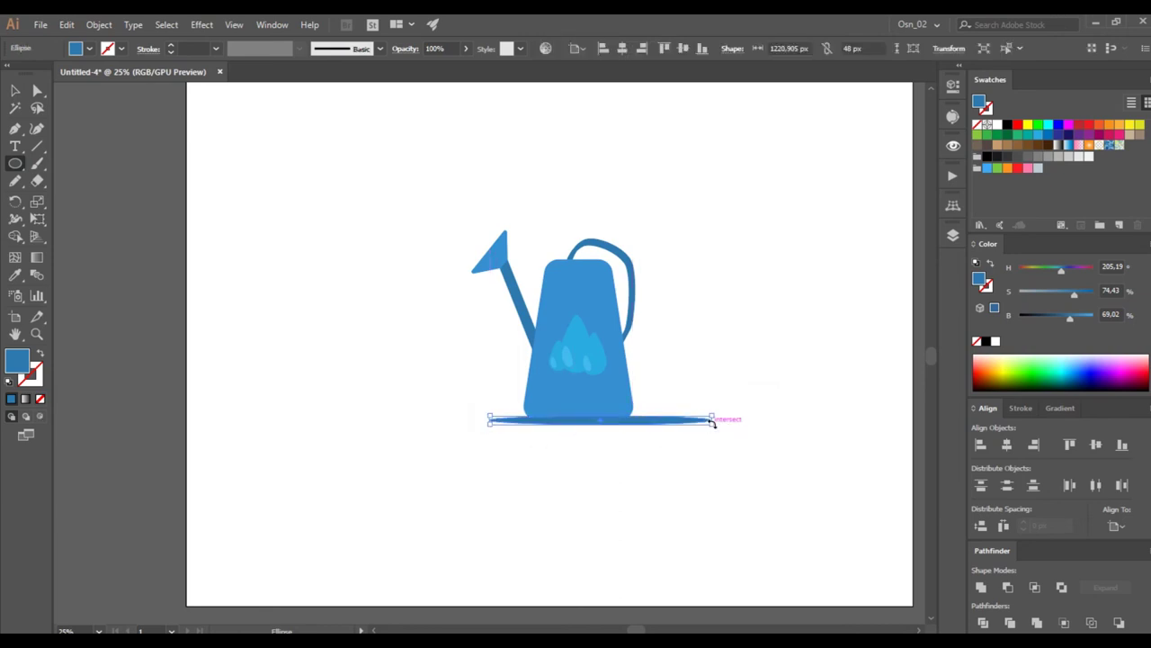
click(1070, 158)
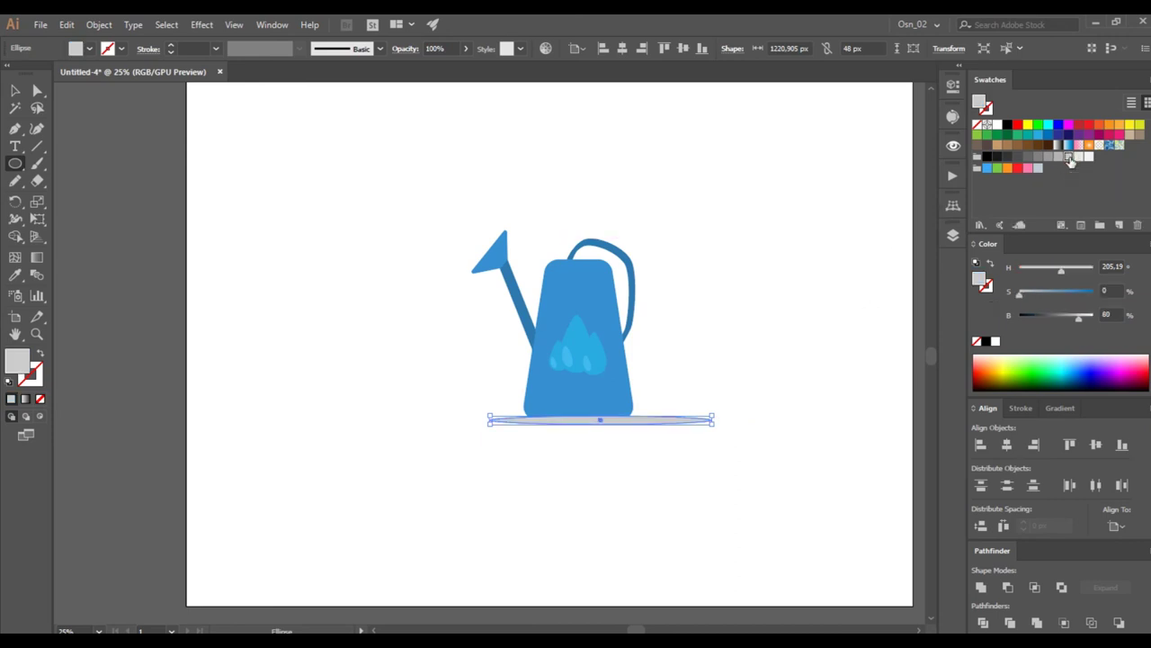
key(ctrl+shift+bracketleft)
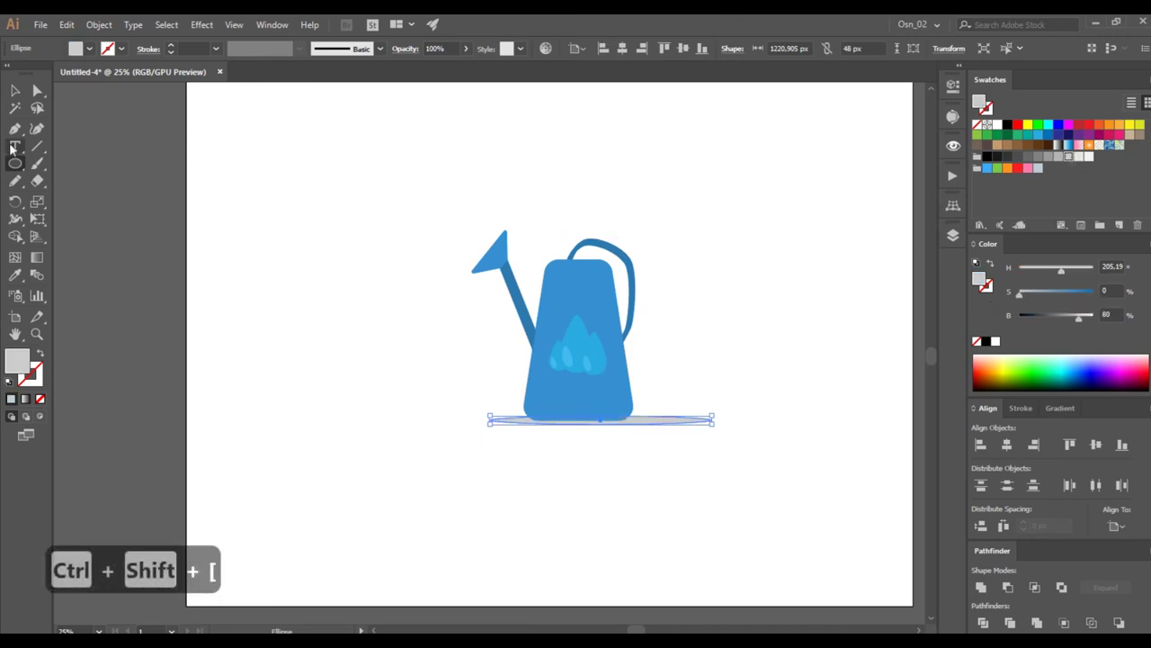
click(15, 89)
click(285, 276)
scroll(342, 334, up, 1)
scroll(343, 334, right, 3)
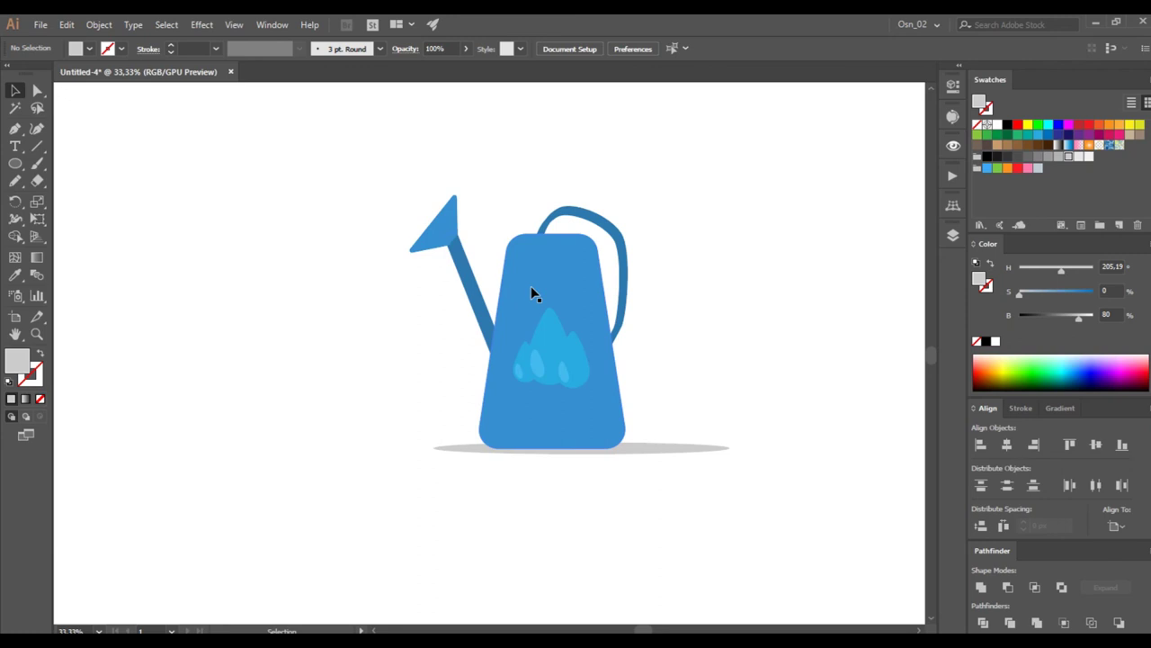
Paste a copy of the body in front, offset it up-left, and trim it with Shape Builder.
click(531, 292)
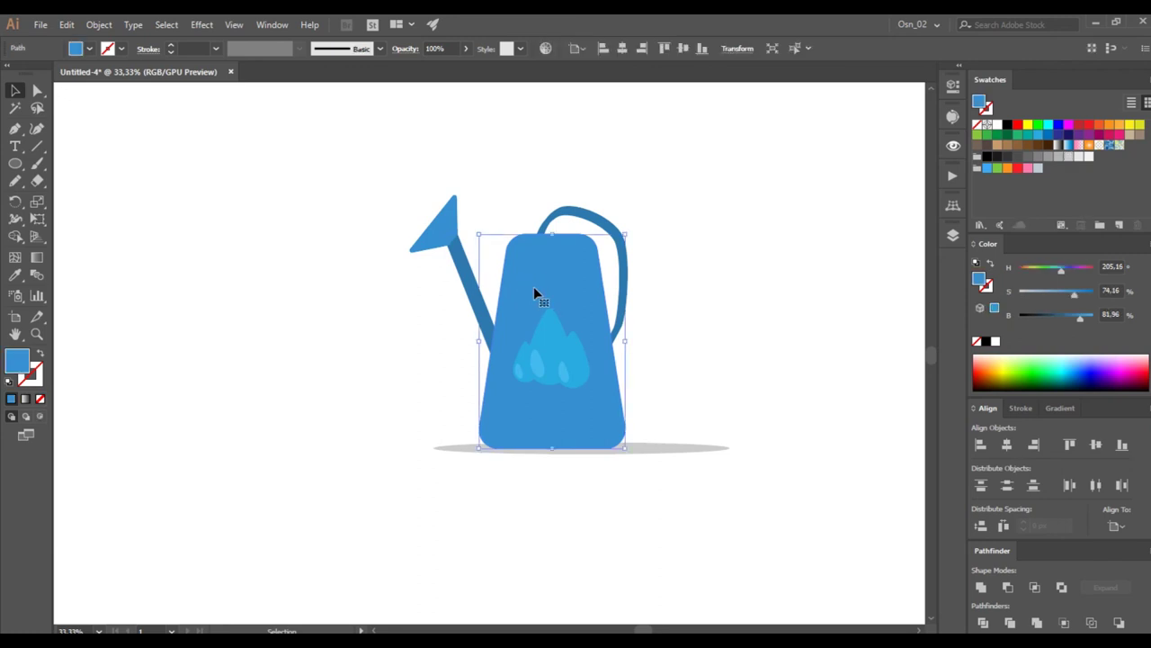
key(ctrl+c)
key(ctrl+f)
drag(585, 308, 568, 291)
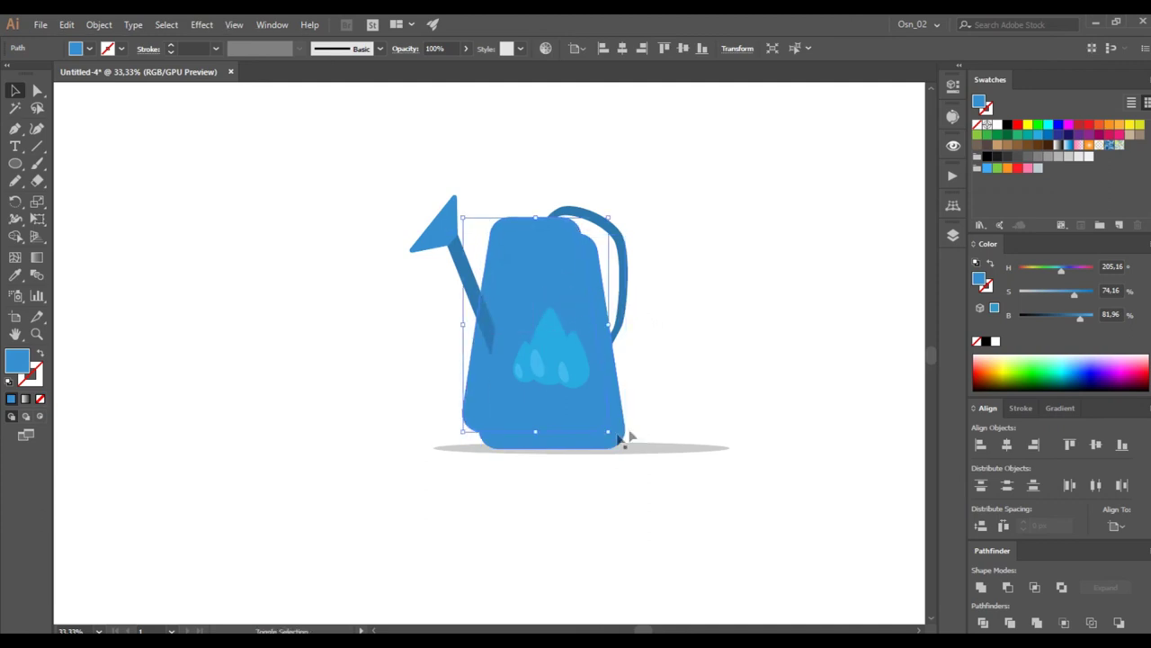
shift+click(596, 447)
click(16, 235)
alt+click(516, 284)
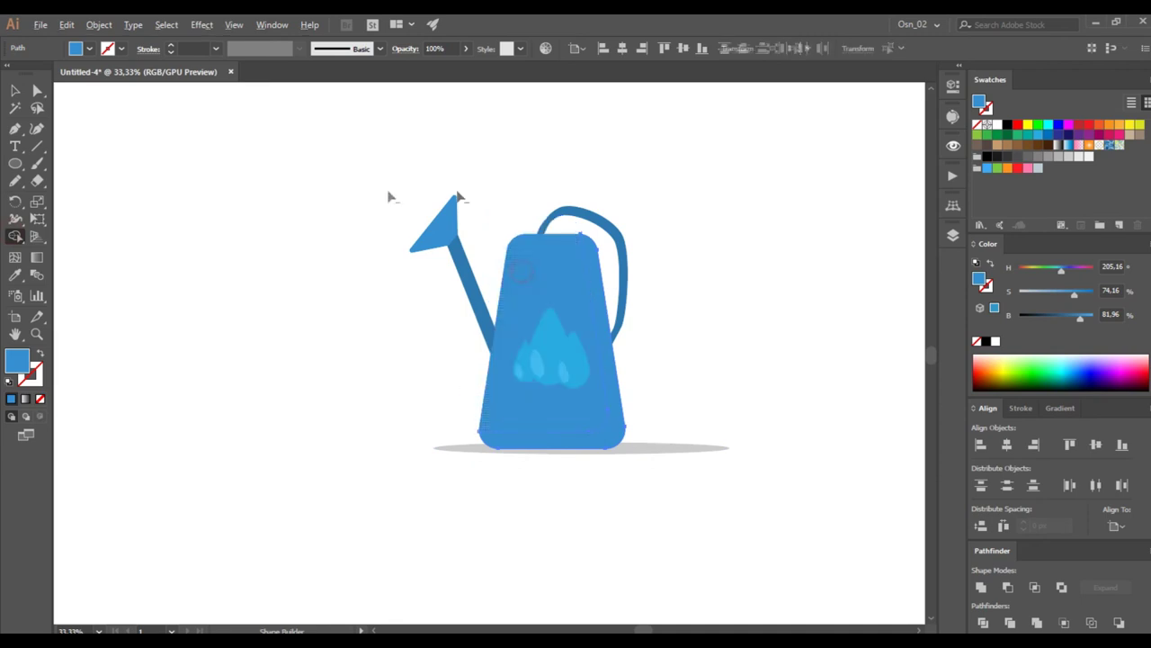
Darken the remaining shading band's blue by lowering Brightness.
click(15, 90)
drag(1080, 321, 1073, 321)
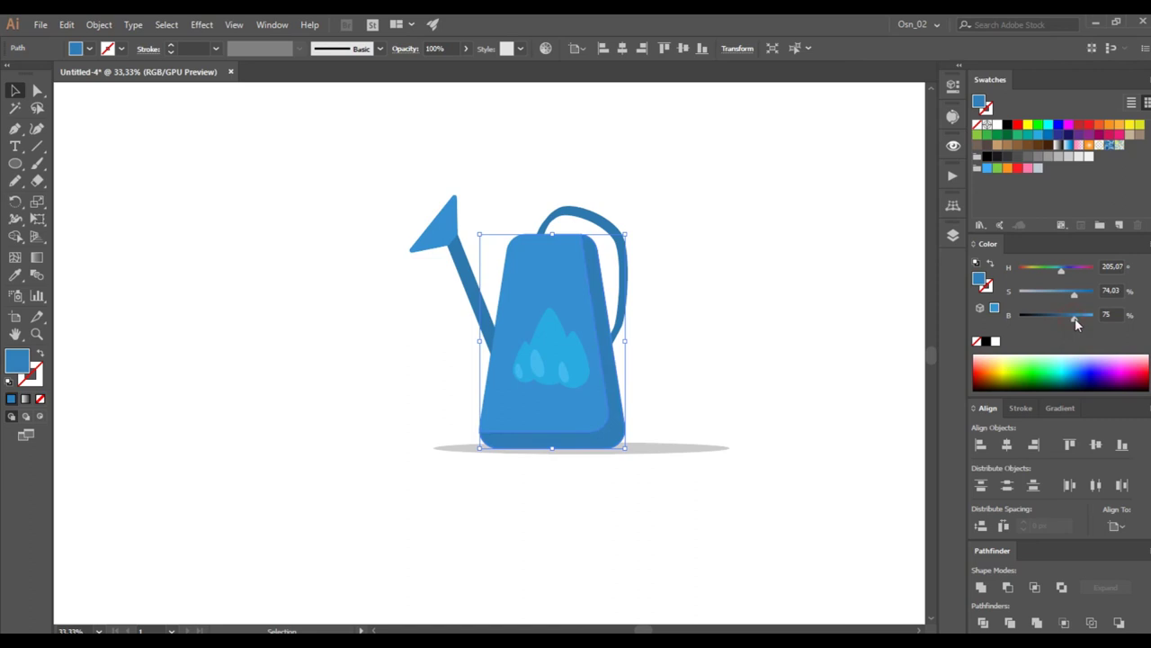
click(749, 336)
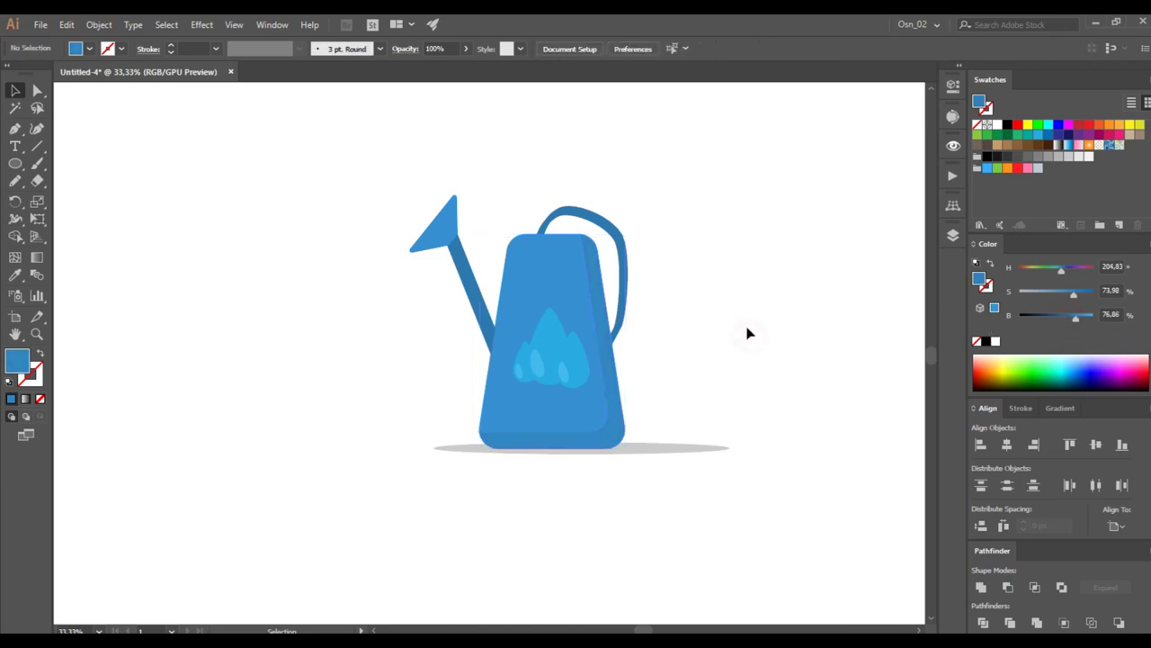
scroll(739, 388, down, 1)
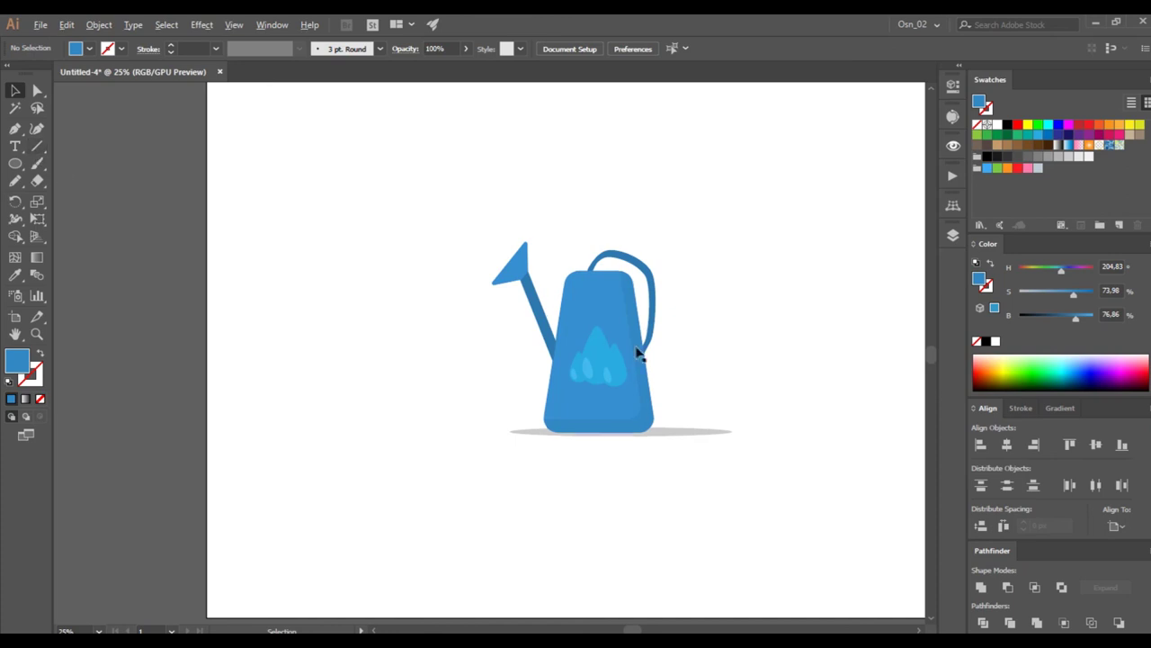
Draw a slanted straight line on the body's upper left.
scroll(638, 351, up, 1)
scroll(638, 352, up, 1)
click(37, 145)
drag(466, 162, 449, 310)
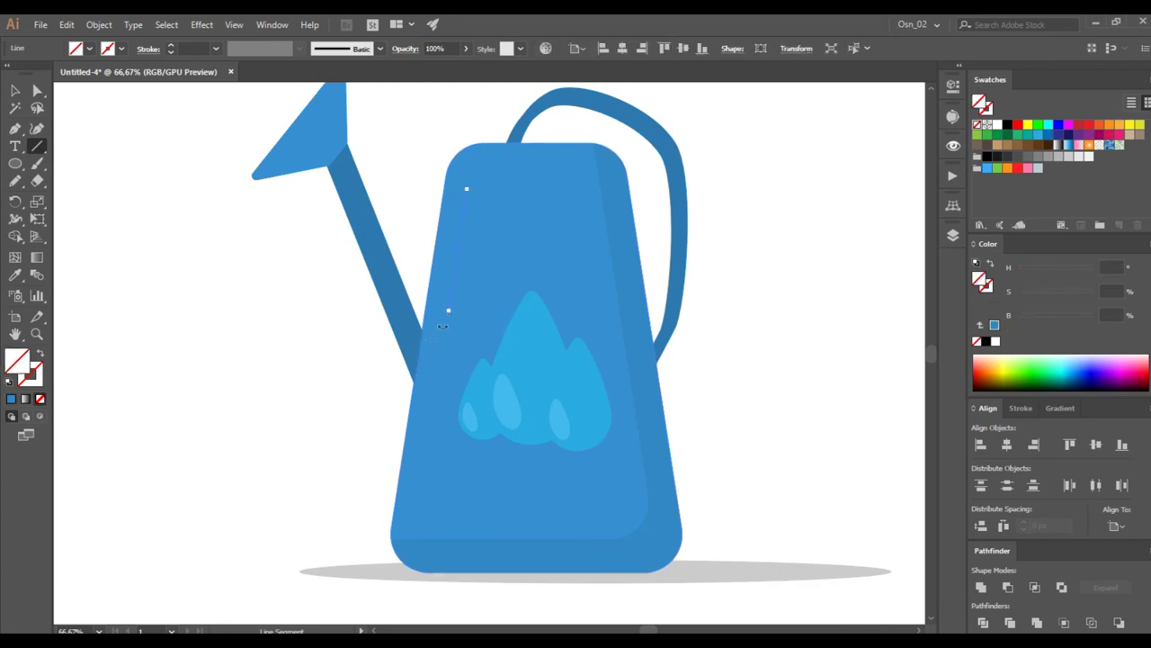
Give the line a 30 pt round-capped stroke and expand it into a shape.
click(188, 47)
text(30)
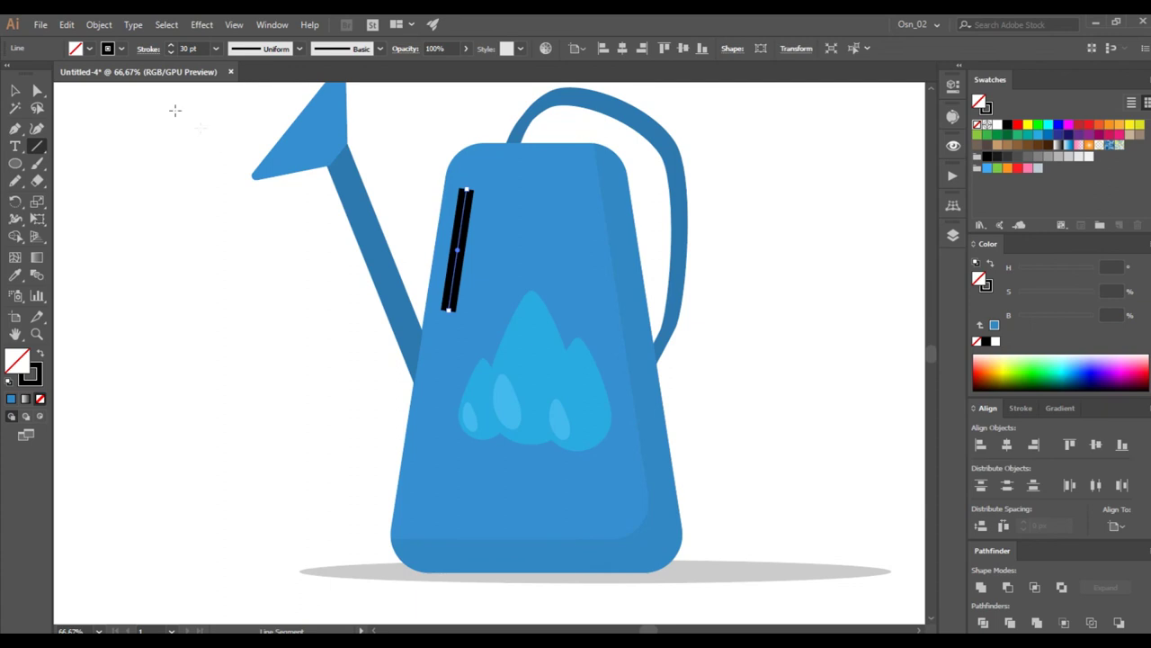
click(149, 48)
click(73, 86)
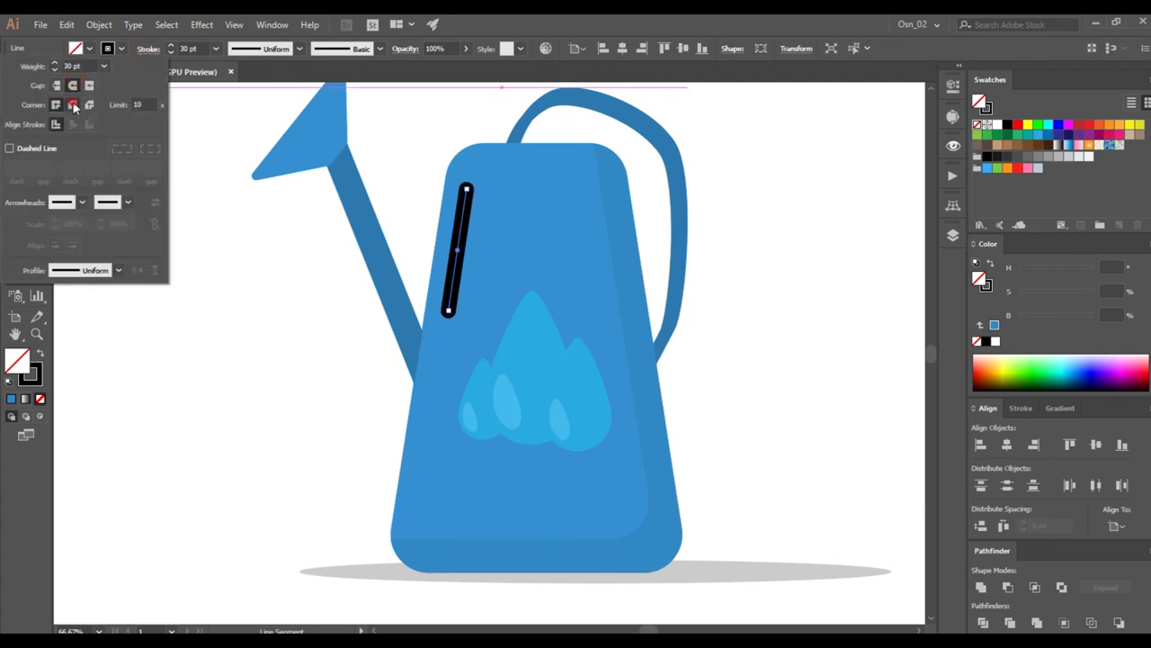
click(151, 49)
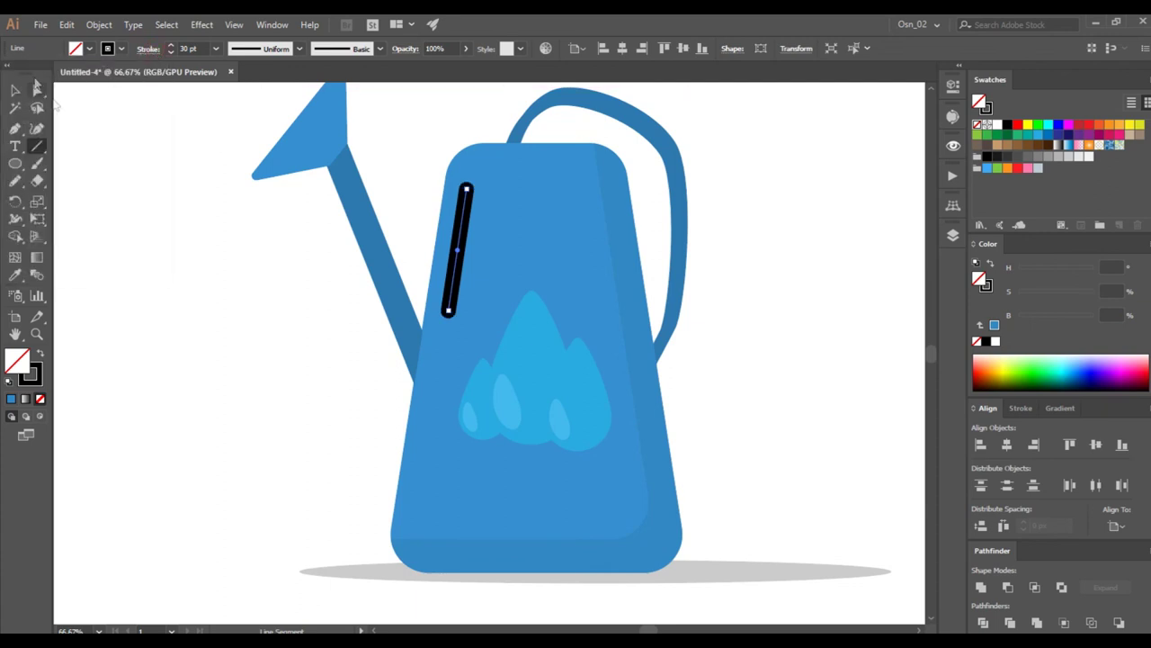
click(99, 24)
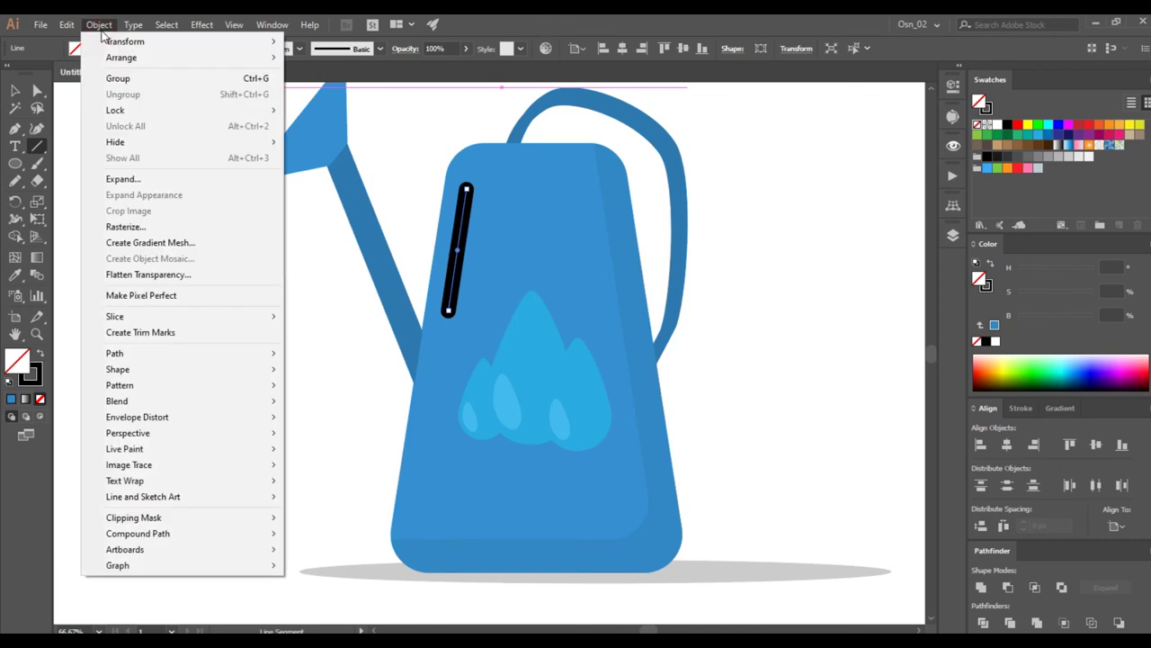
click(123, 179)
click(555, 412)
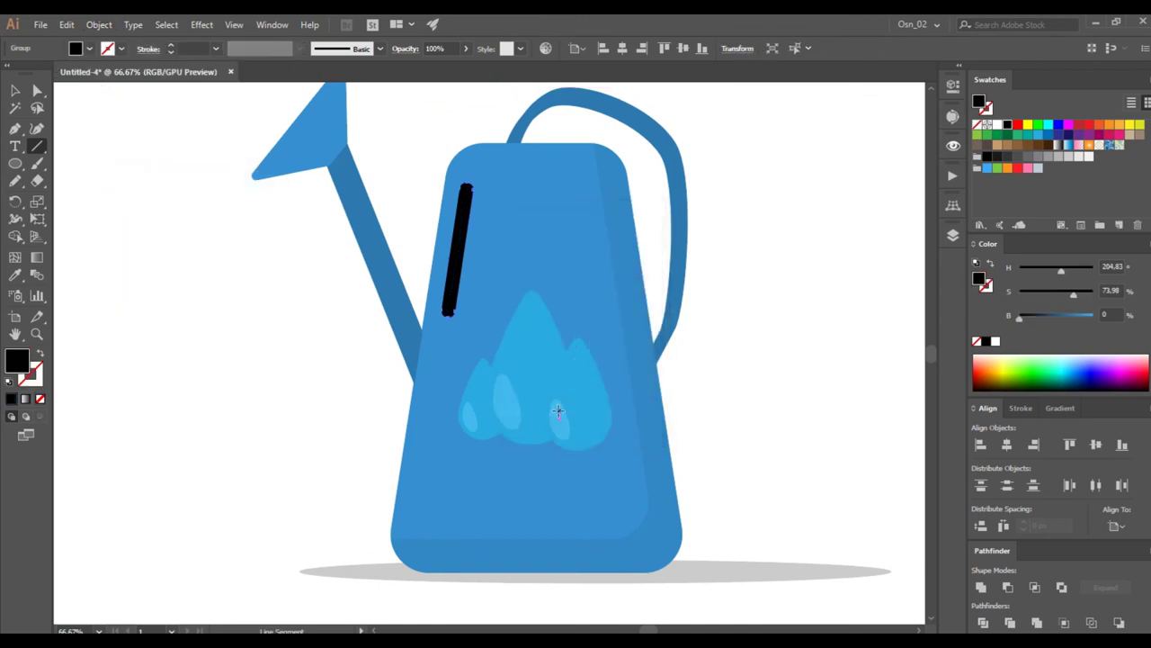
Eyedrop the can body's blue onto the stripe and raise its brightness.
key(i)
click(651, 314)
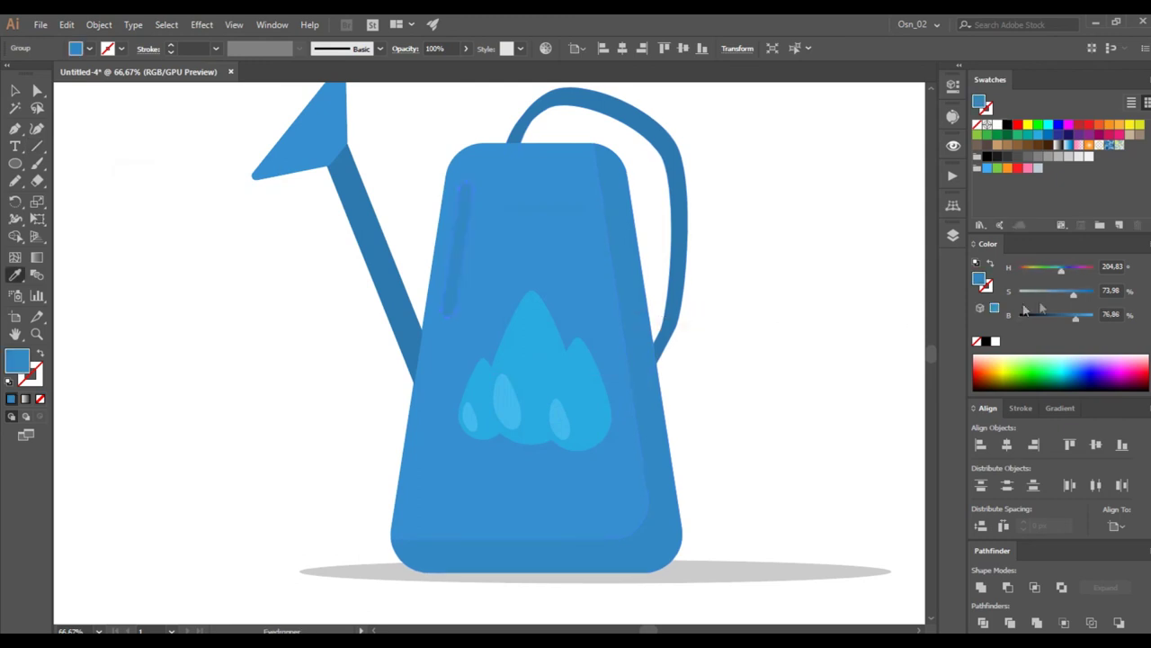
click(563, 222)
drag(1081, 318, 1084, 318)
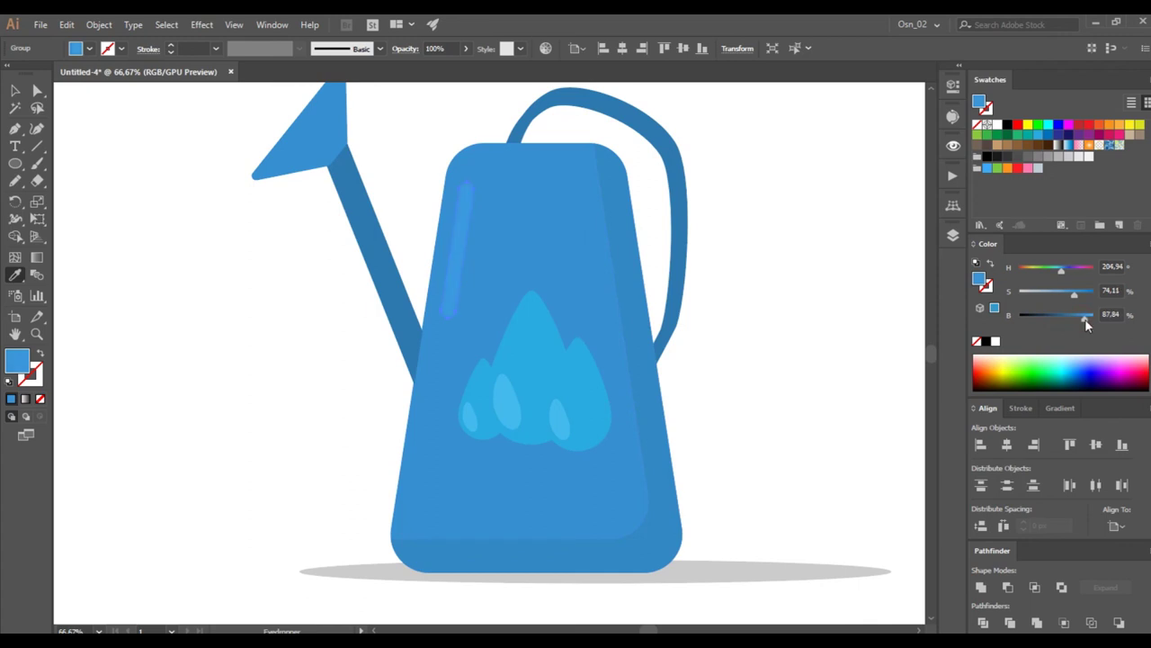
click(14, 90)
click(70, 122)
scroll(117, 187, down, 1)
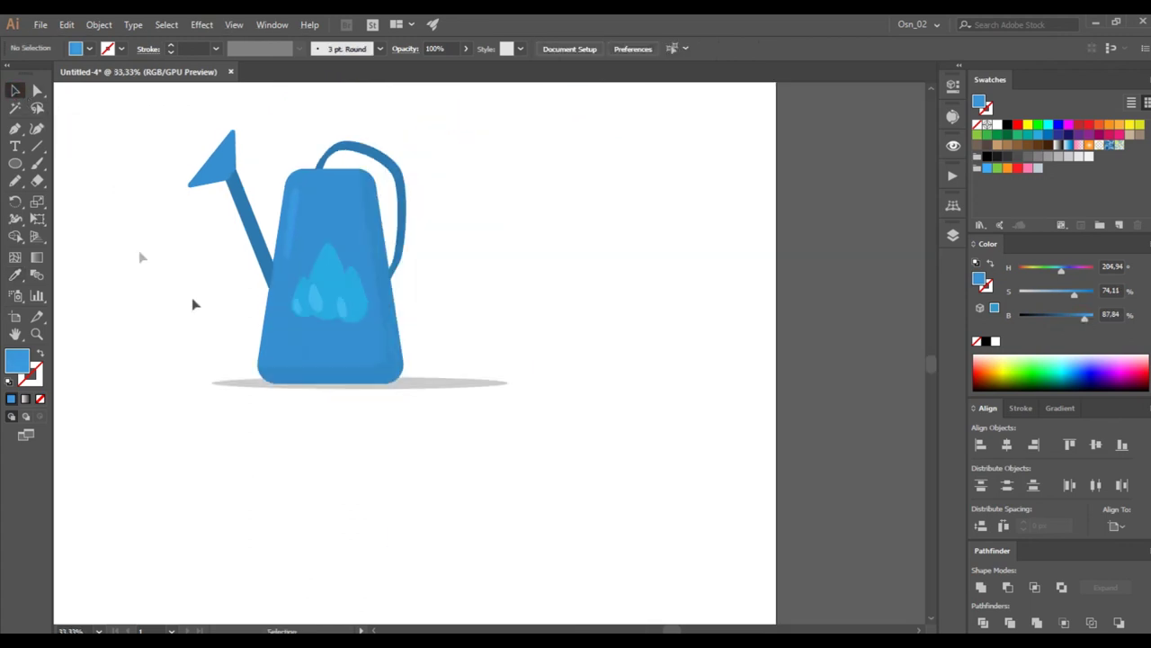
scroll(192, 303, down, 1)
scroll(462, 339, left, 3)
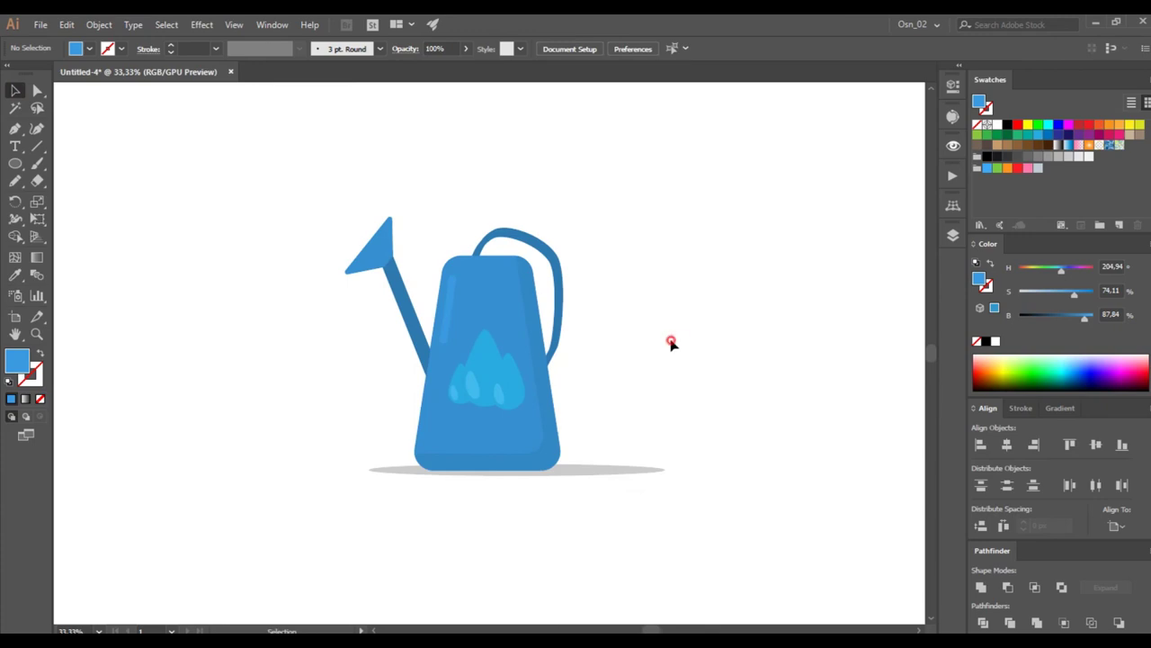
key(ctrl+equal)
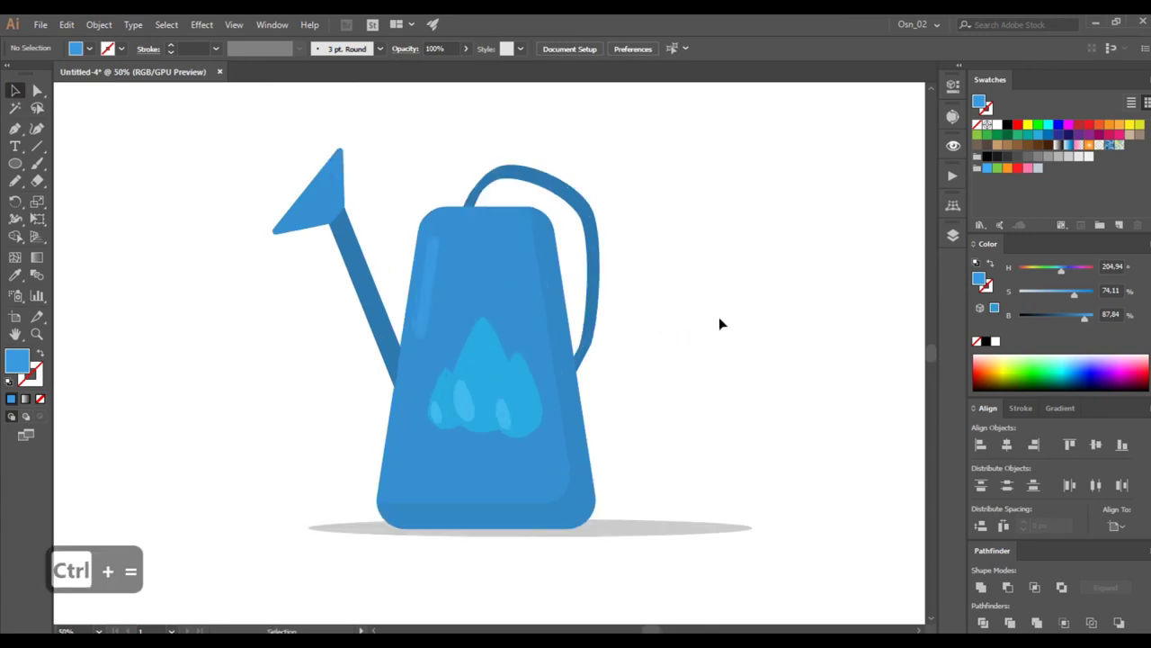